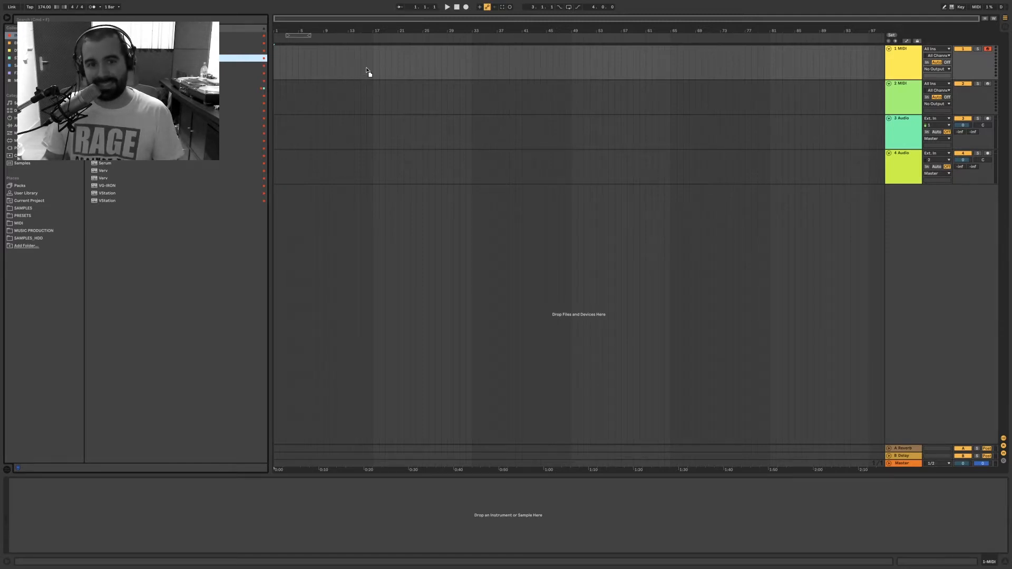
- Load Operator on the first MIDI track and insert an eight-bar MIDI clip at the start of the arrangement
key(Return)
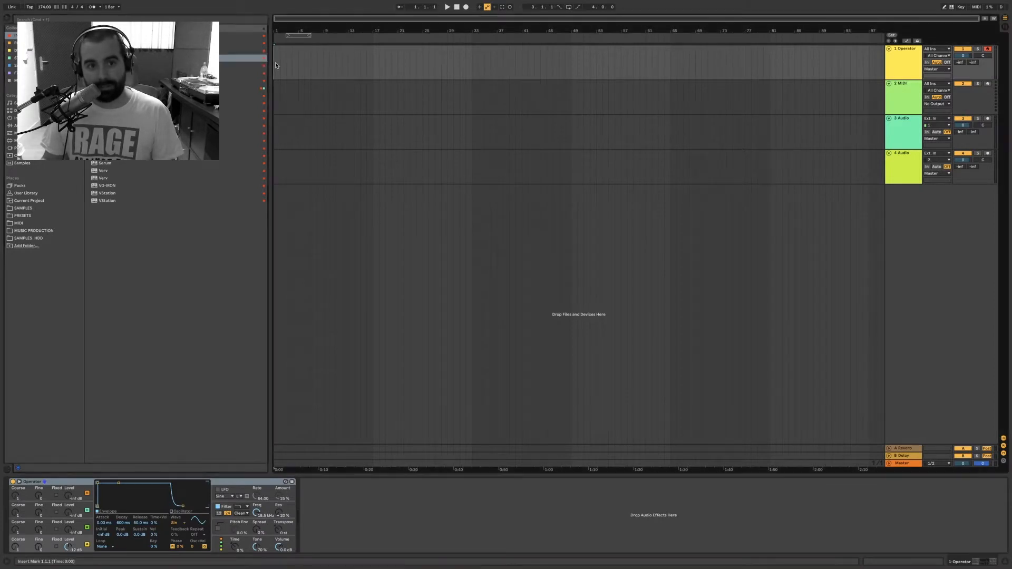
drag(275, 63, 321, 65)
right_click(319, 60)
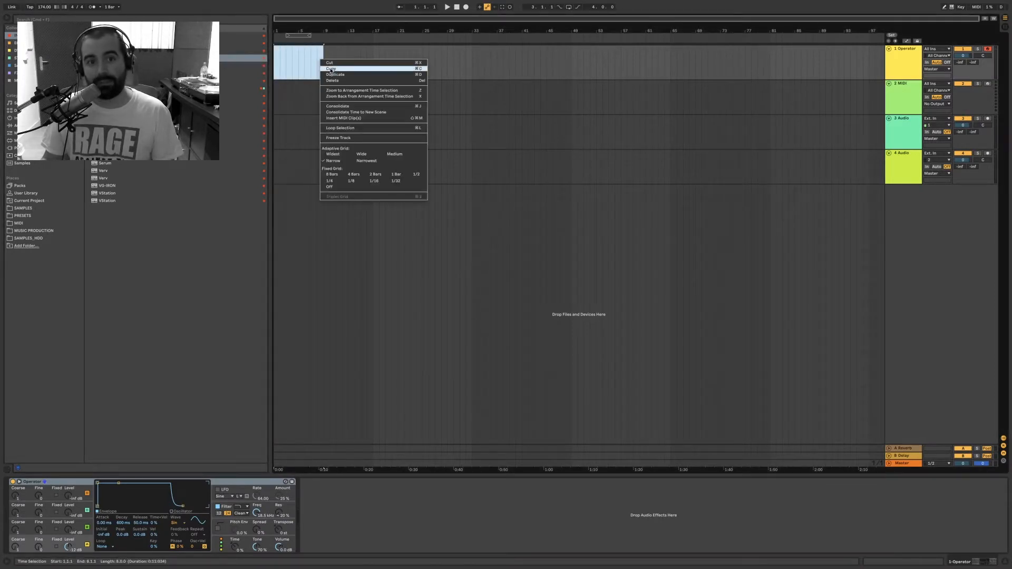
click(368, 116)
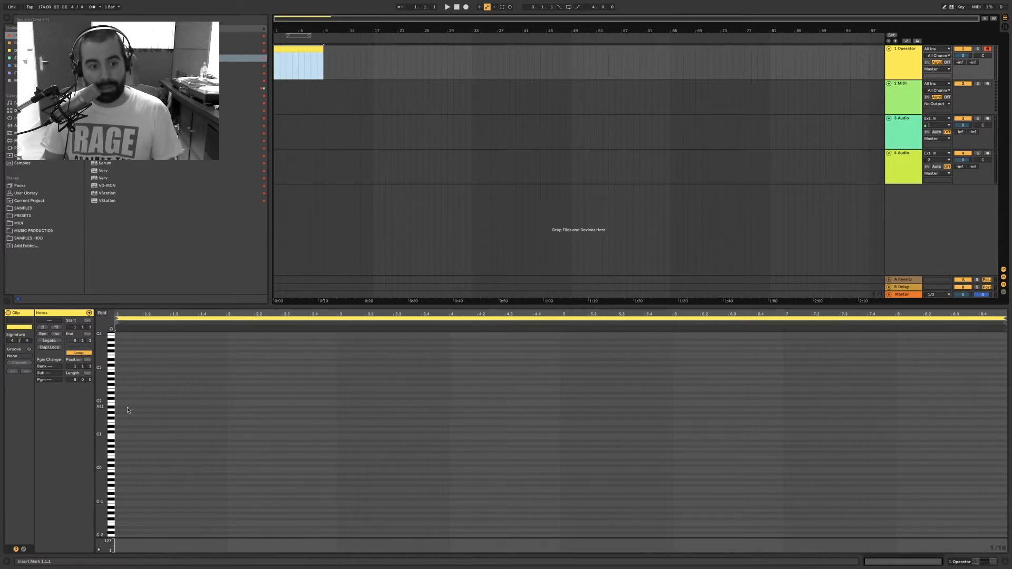
- Add a C1 note at the clip start, extend it across all eight bars, and raise its velocity to 127
double_click(117, 434)
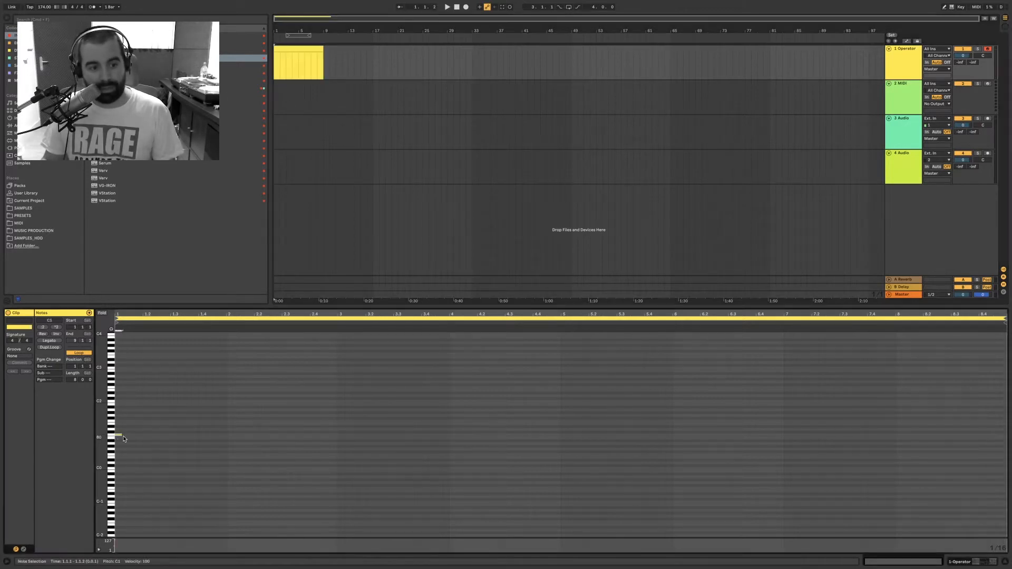
click(50, 343)
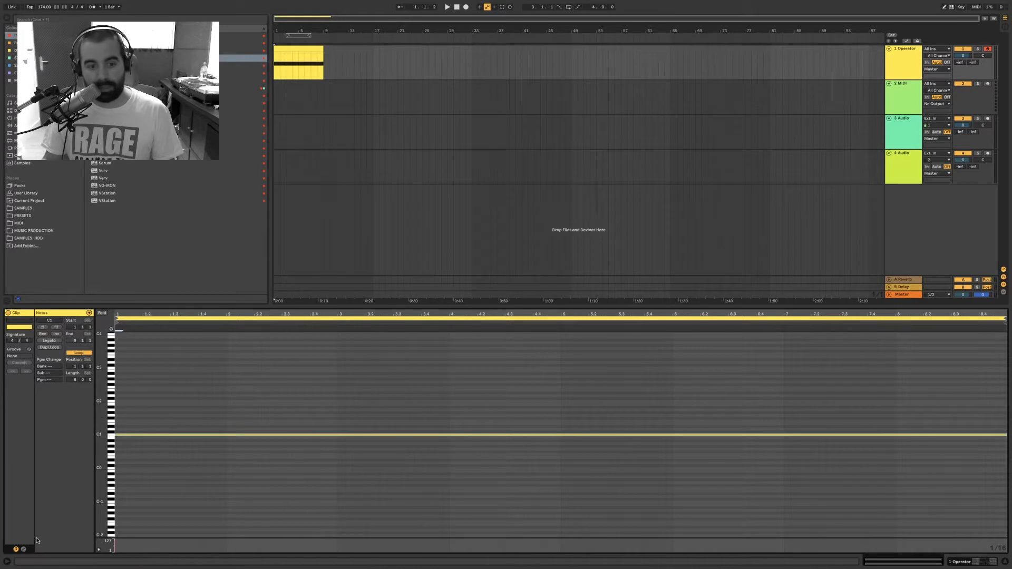
drag(117, 546, 117, 538)
click(230, 450)
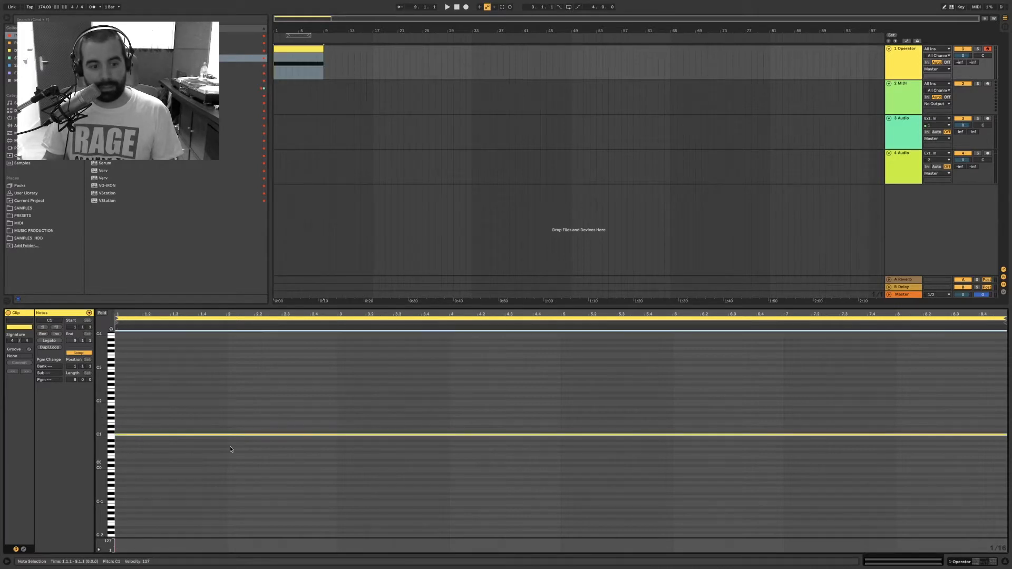
- Transpose the sustained note up one octave to C2 and play it back
key(space)
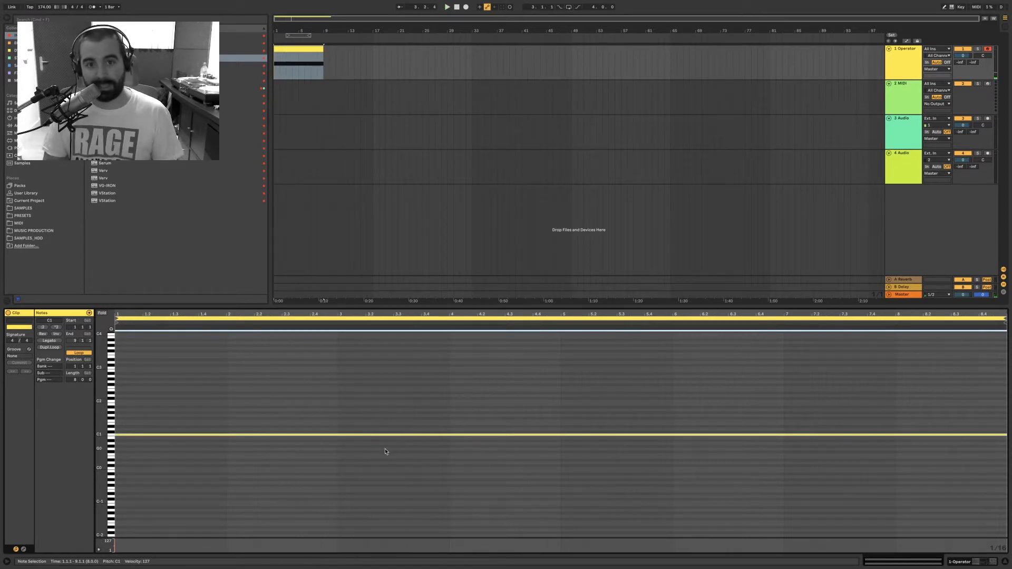
key(shift+Up)
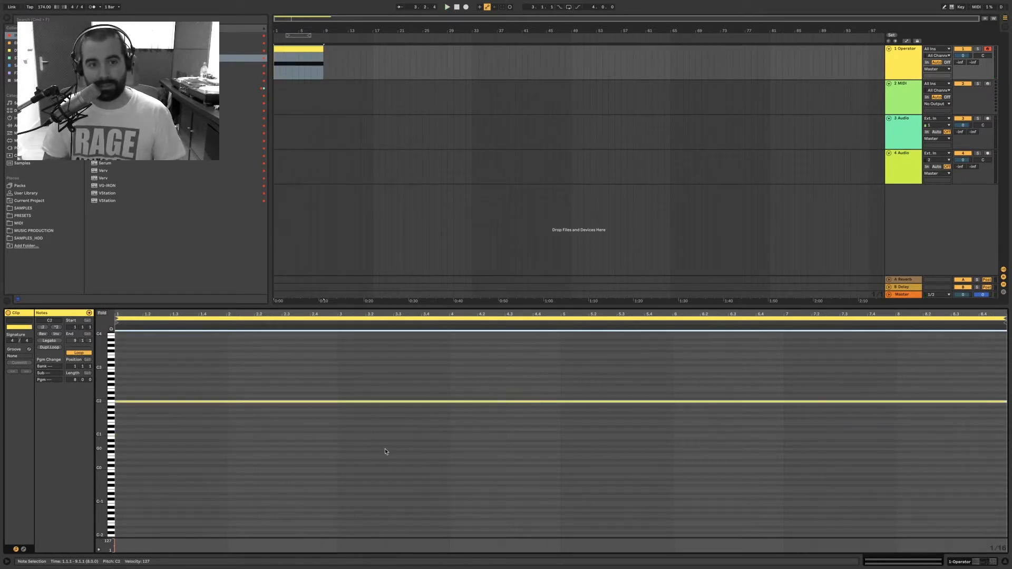
key(space)
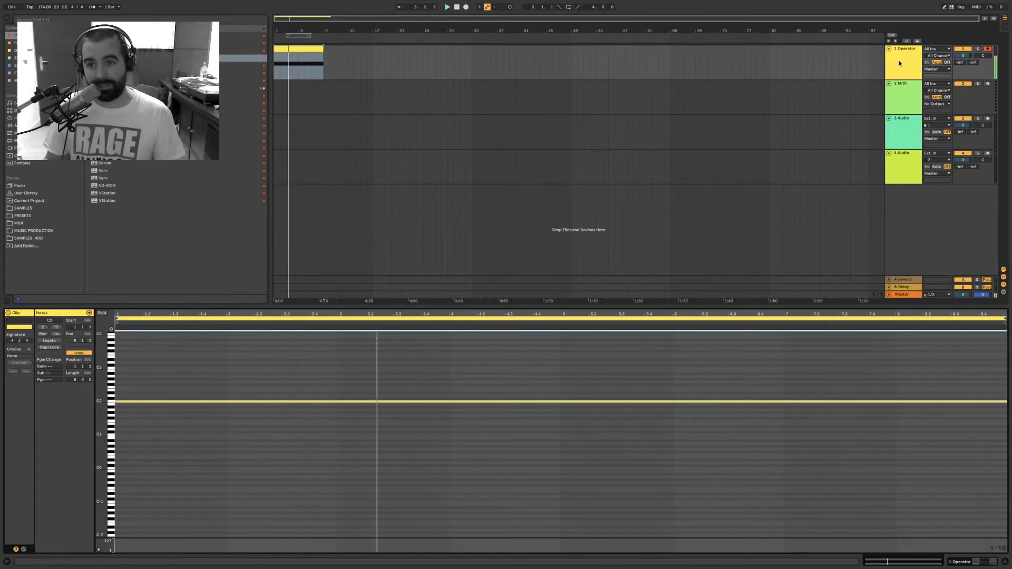
key(shift+Tab)
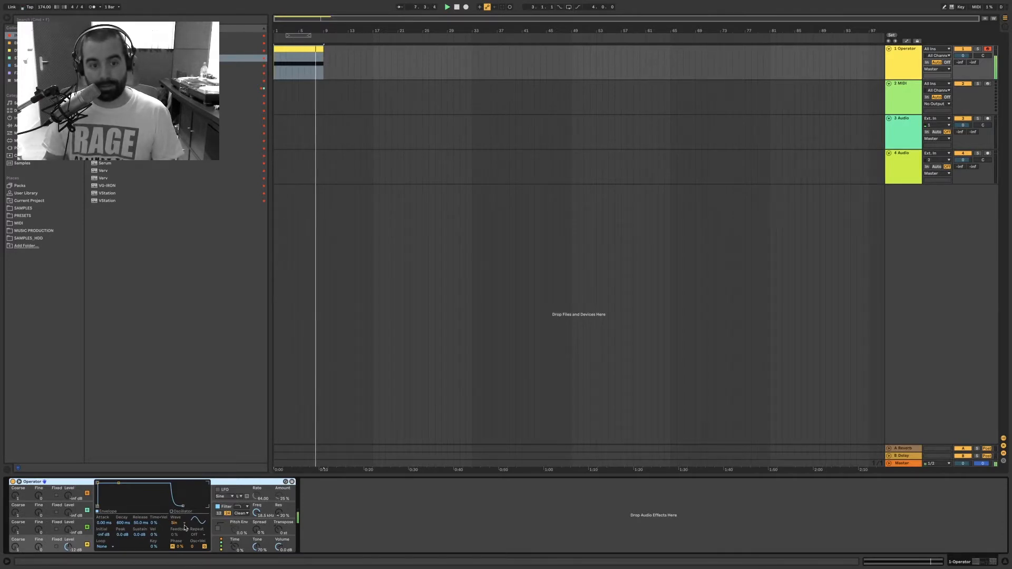
click(308, 51)
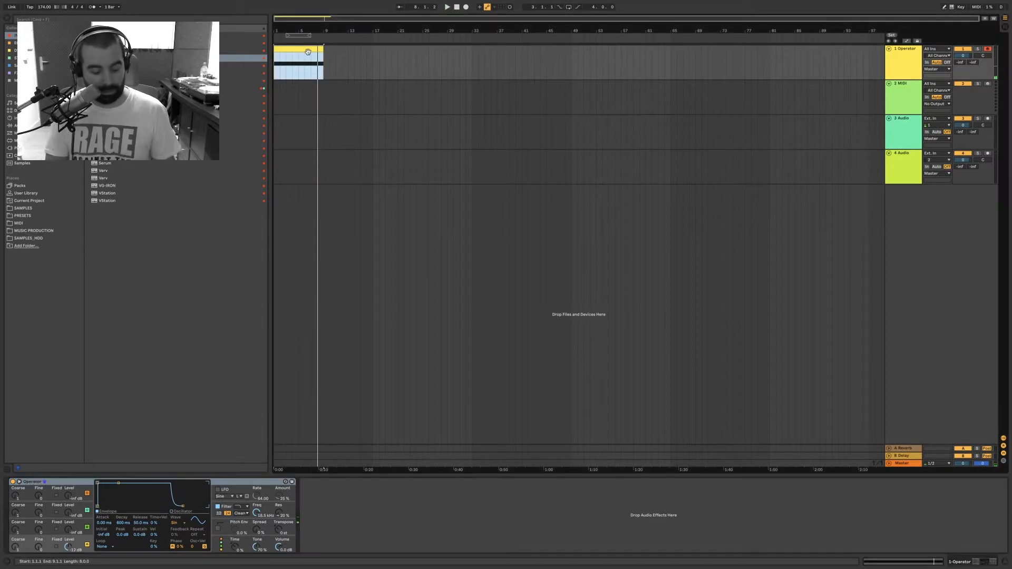
key(super+l)
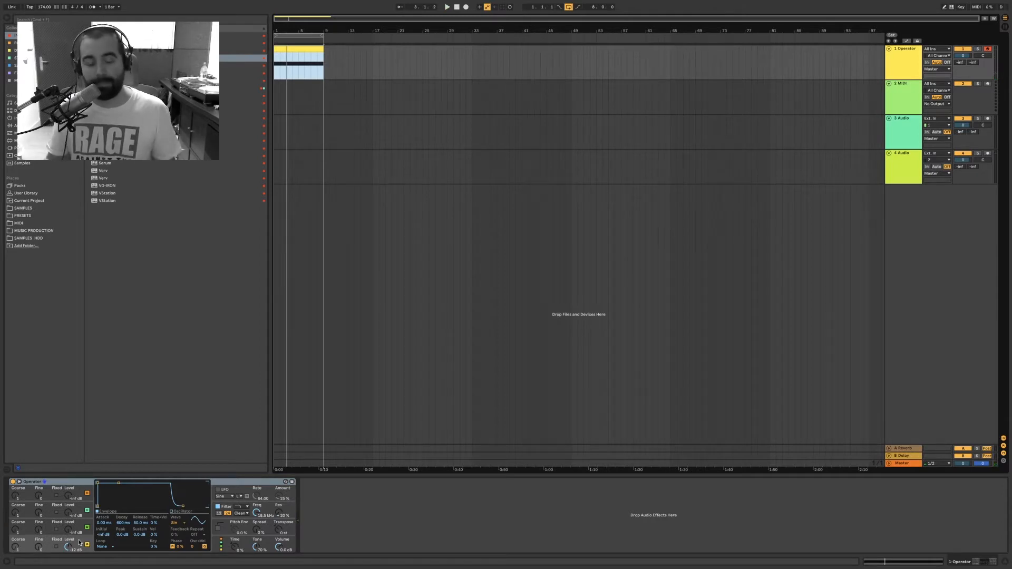
- Set Operator's oscillator waveform to Noise White and audition the sound
click(183, 526)
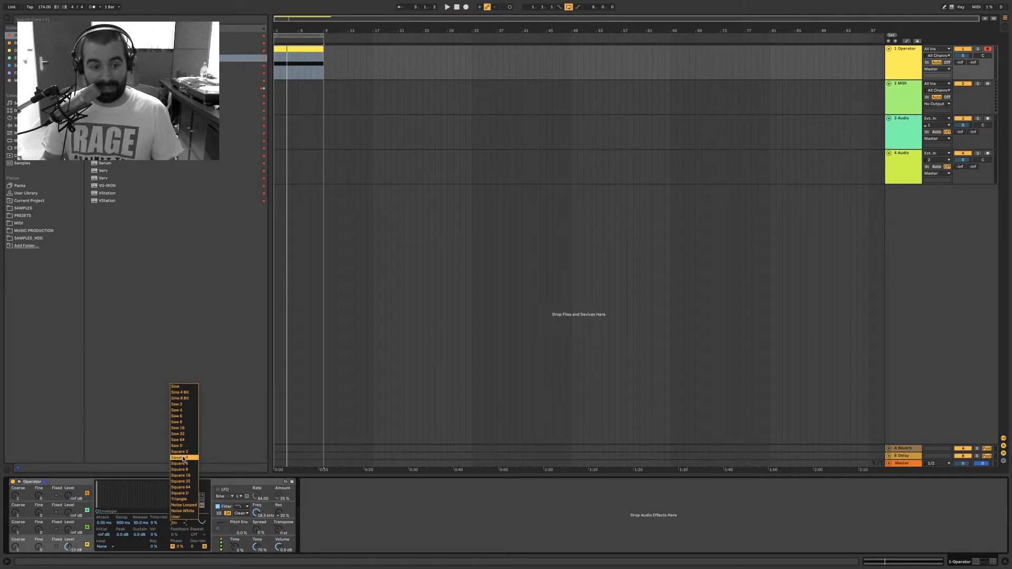
click(184, 512)
key(space)
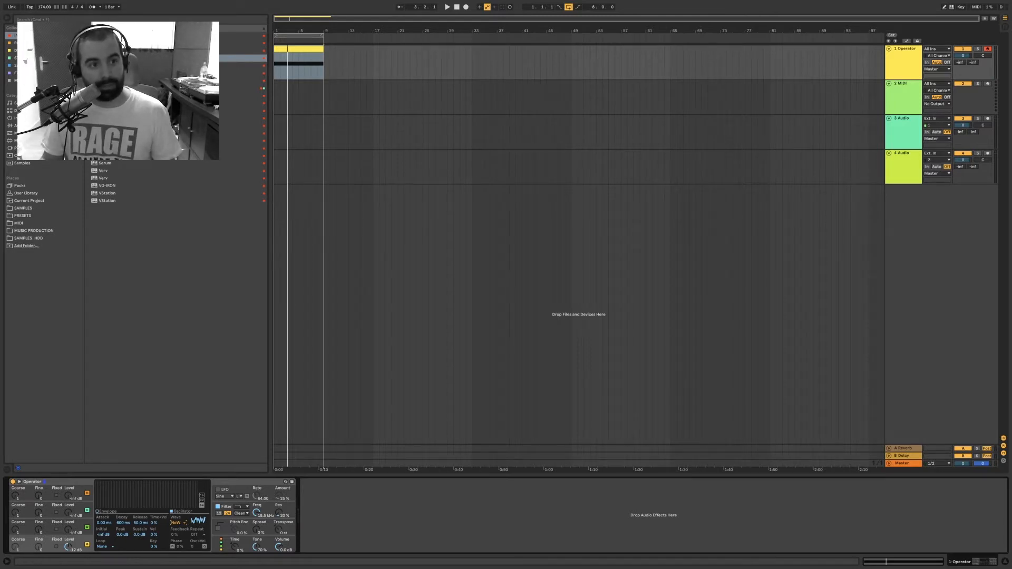
- Try EQ Eight after Operator to view the noise's spectrum in the expanded display, and remove the device
click(32, 42)
drag(105, 42, 416, 501)
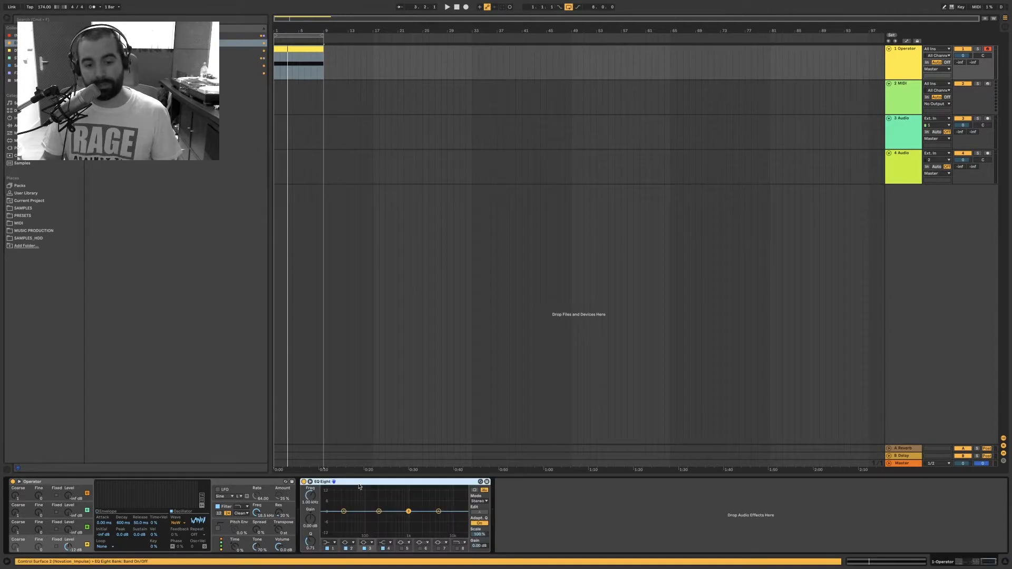
key(space)
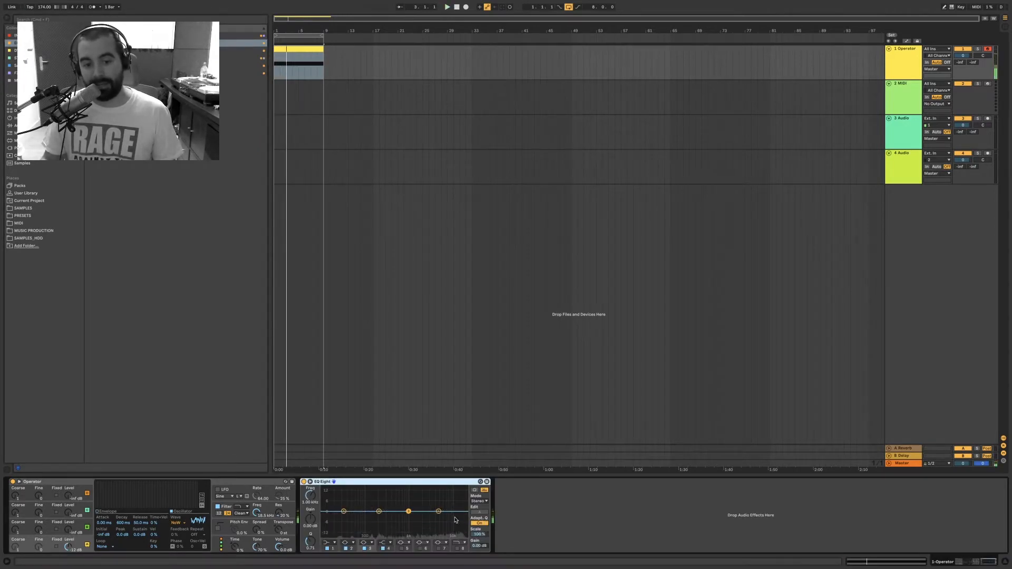
click(312, 488)
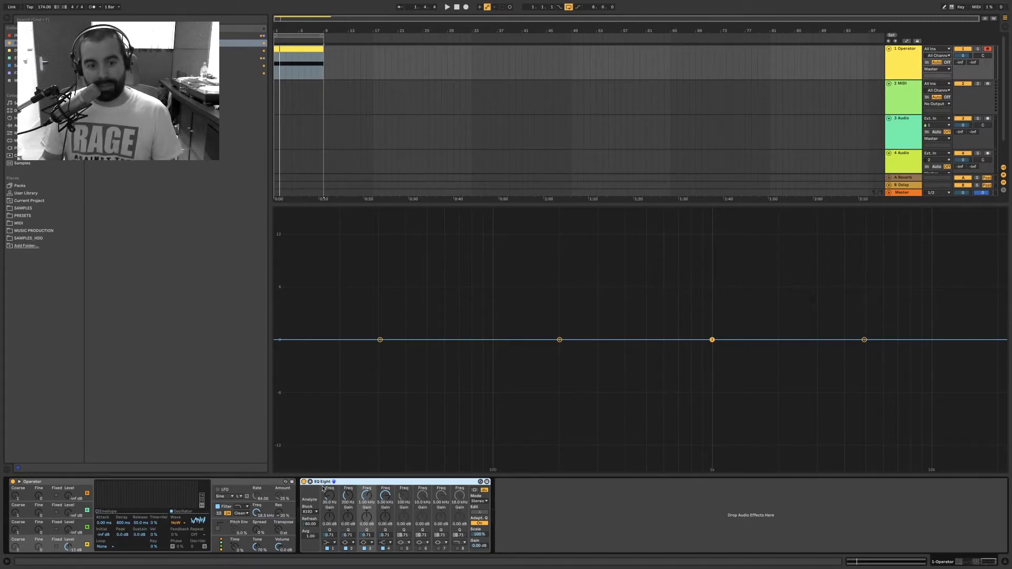
key(Delete)
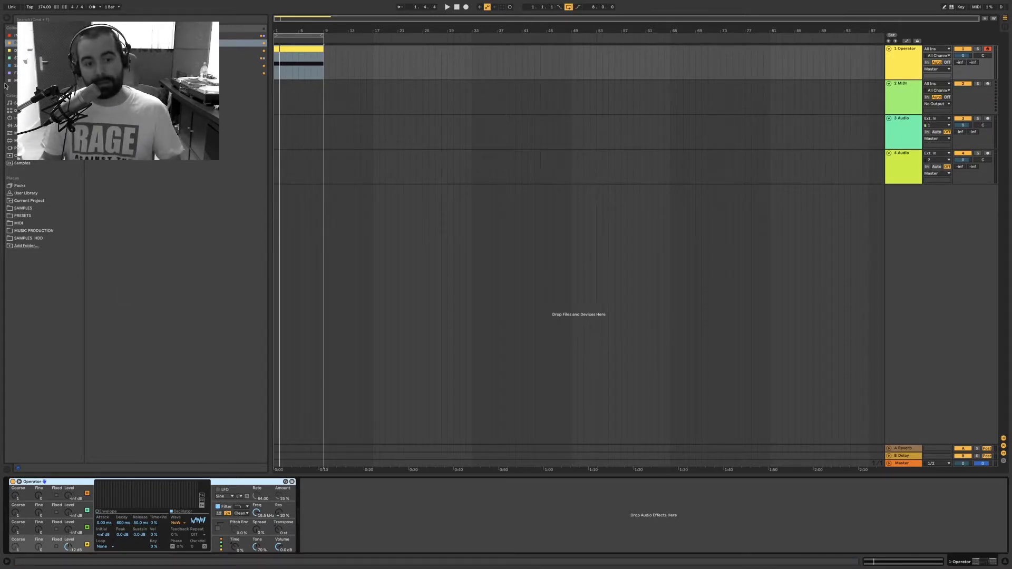
- Add Auto Filter after Operator and set it to the high-pass filter type
click(22, 36)
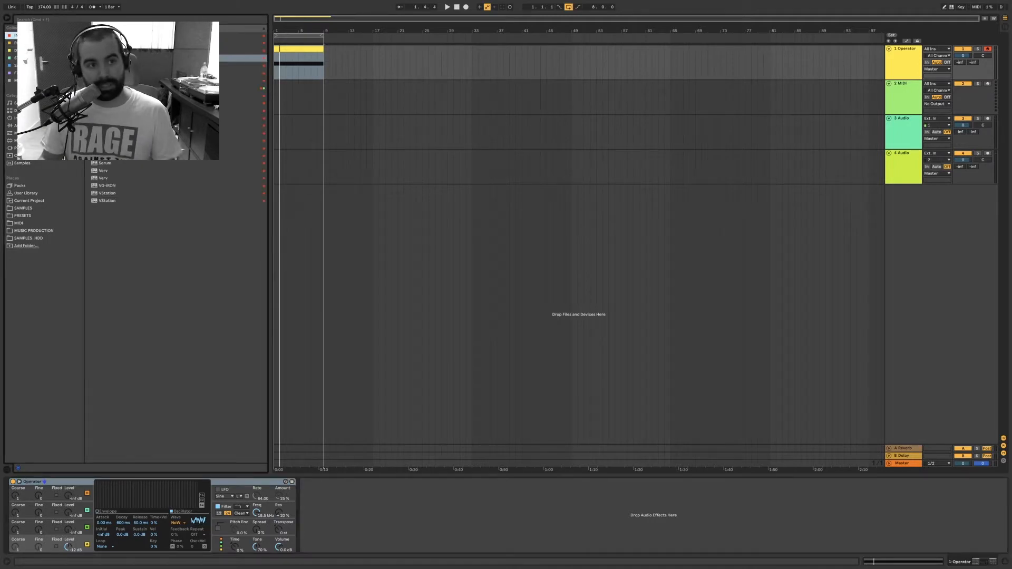
click(22, 43)
drag(243, 35, 405, 556)
click(336, 533)
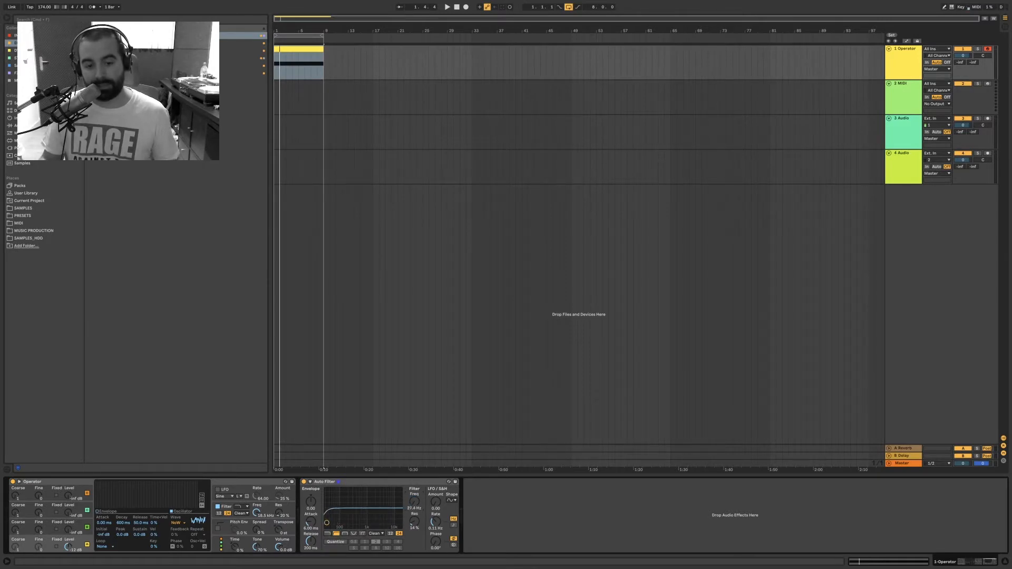
- Sweep Auto Filter's cutoff frequency during playback and settle it at about 600 Hz
key(space)
drag(415, 501, 414, 437)
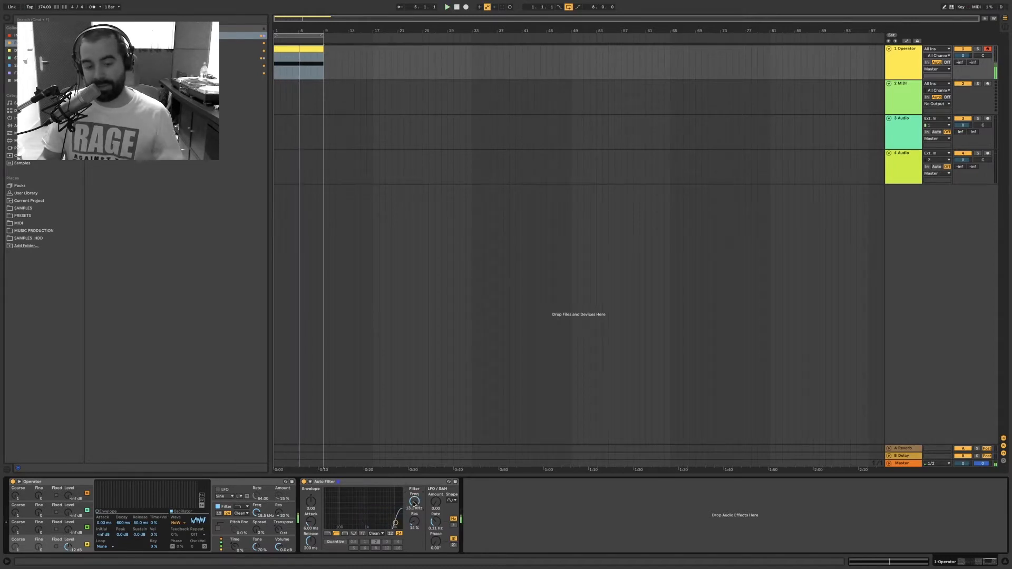
mouse_move(414, 503)
mouse_down()
mouse_move(414, 551)
mouse_move(414, 509)
mouse_up()
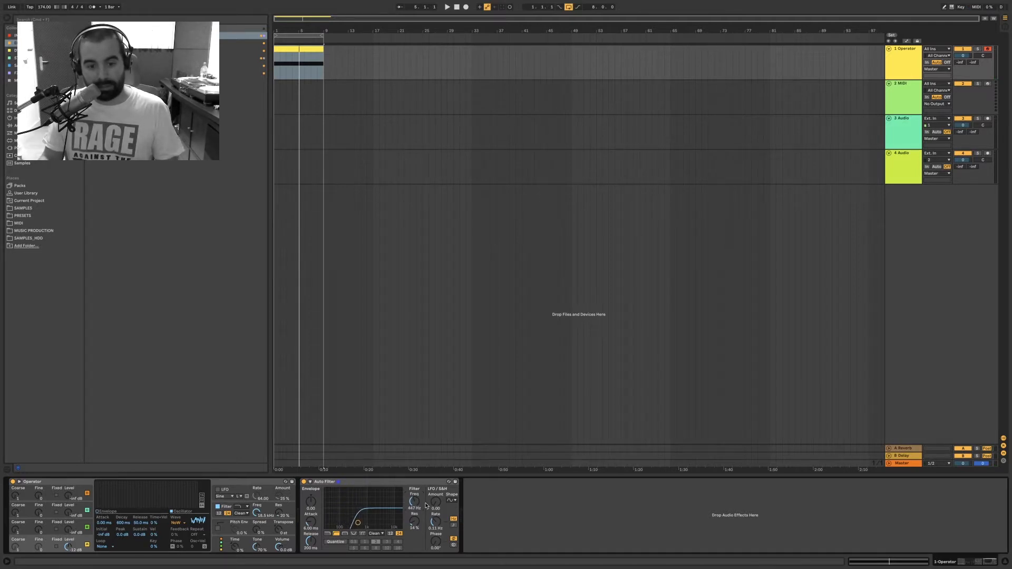
key(space)
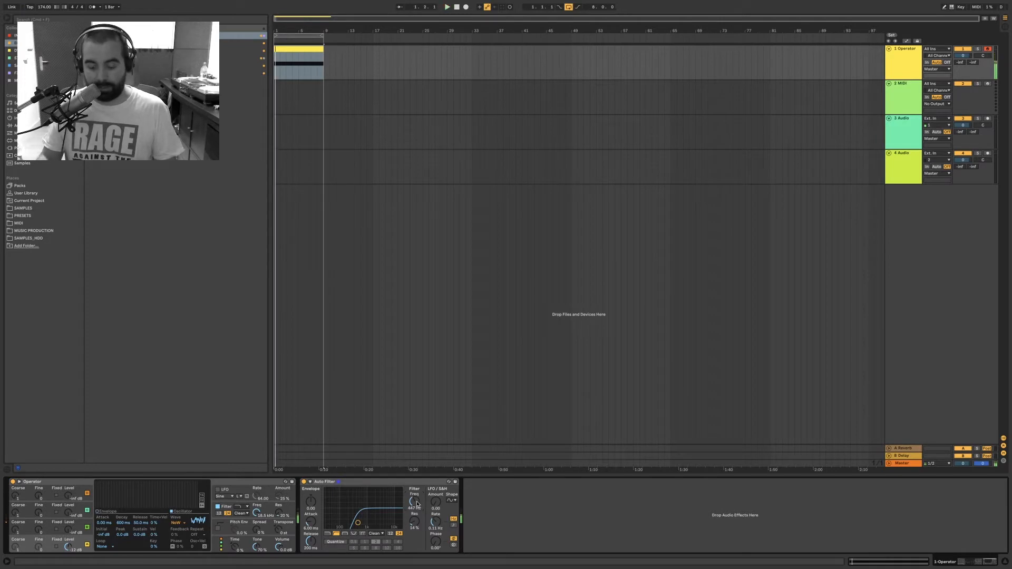
scroll(417, 505, up, 3)
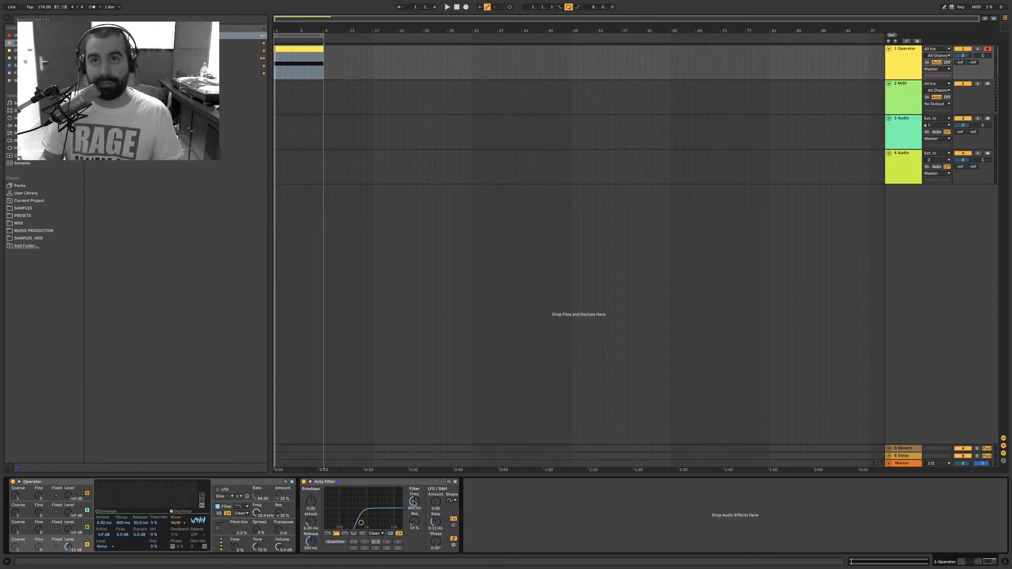
- Automate Auto Filter's frequency to rise from 600 Hz at the clip start to near maximum at its end, and play the sweep
right_click(414, 503)
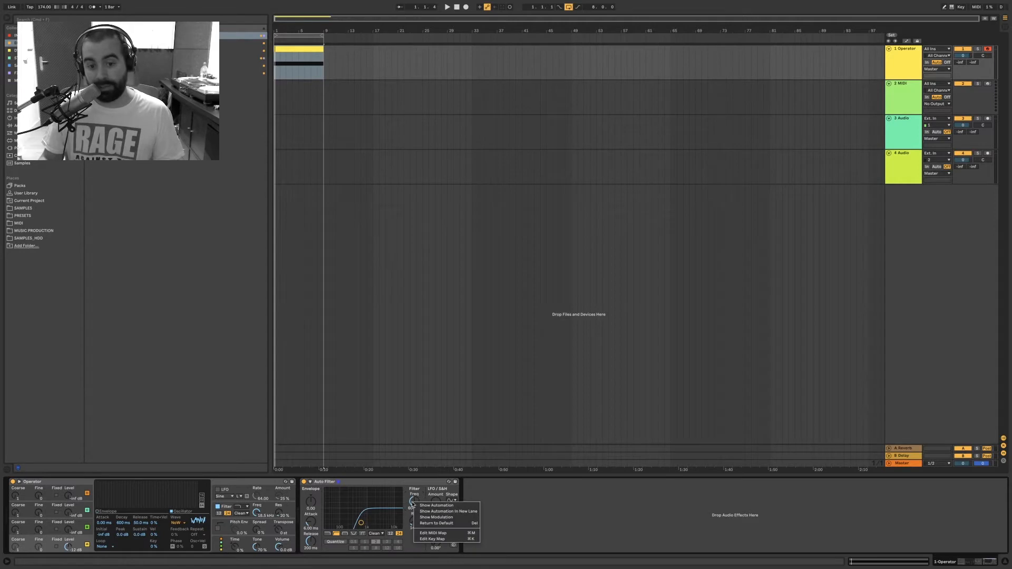
click(456, 506)
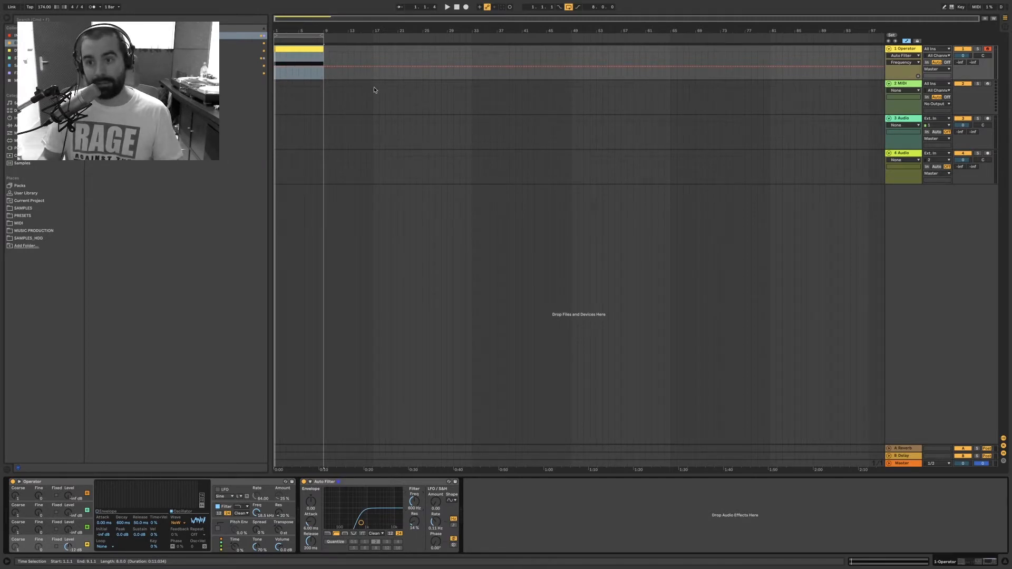
key(z)
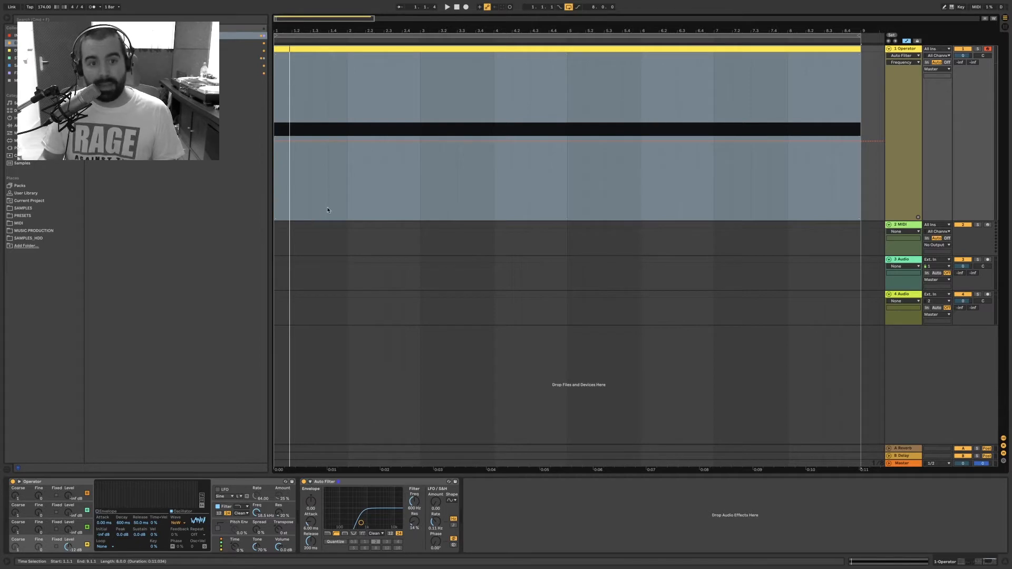
click(274, 140)
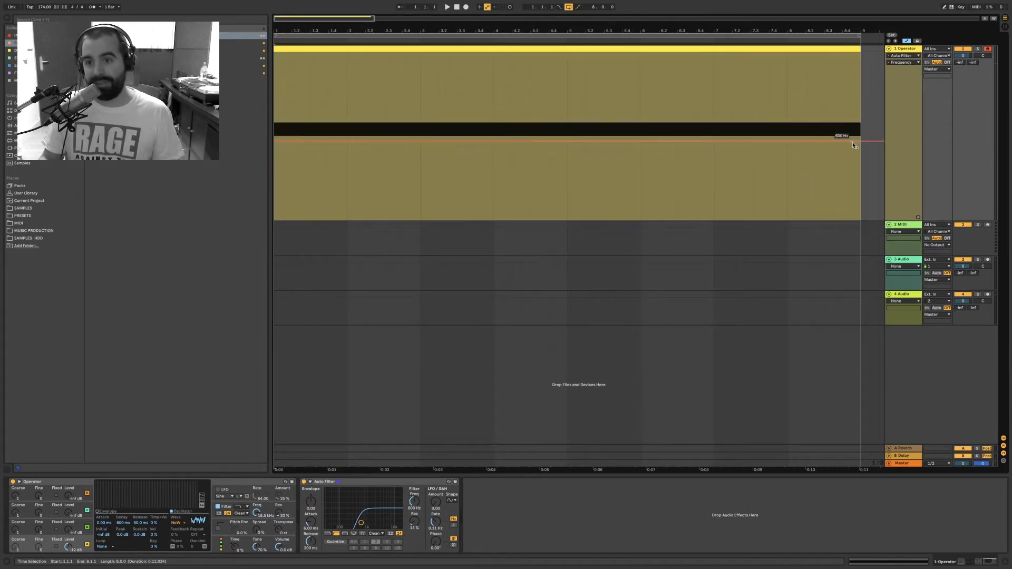
drag(854, 145, 853, 52)
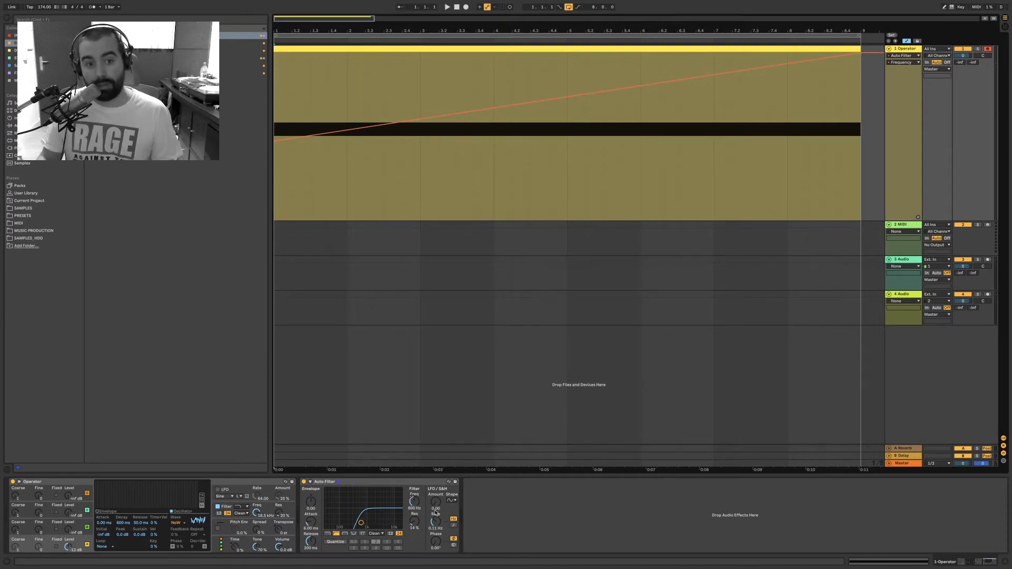
key(space)
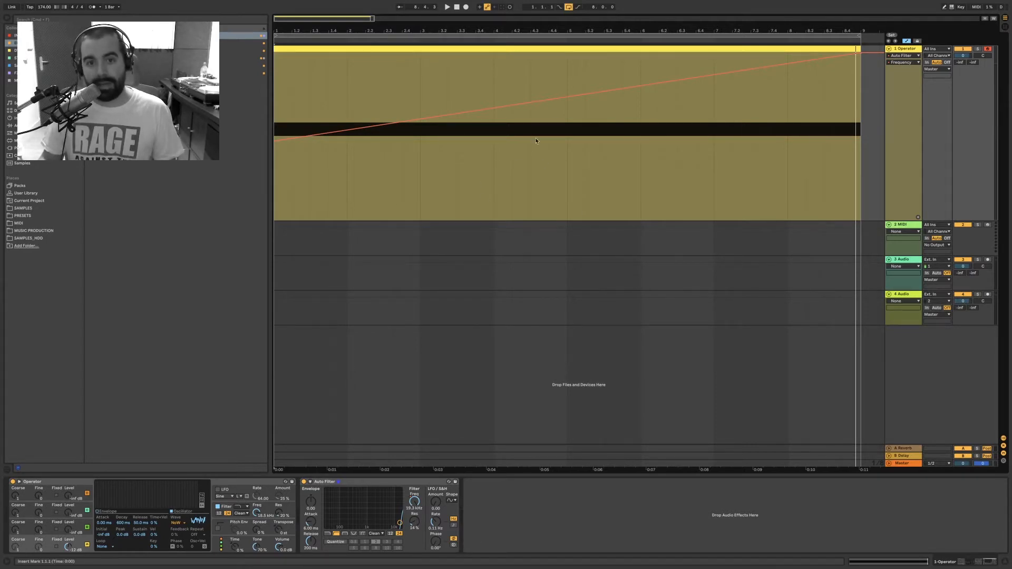
- Audition different Auto Filter resonance amounts over the sweep and set the resonance to about 76%
click(509, 166)
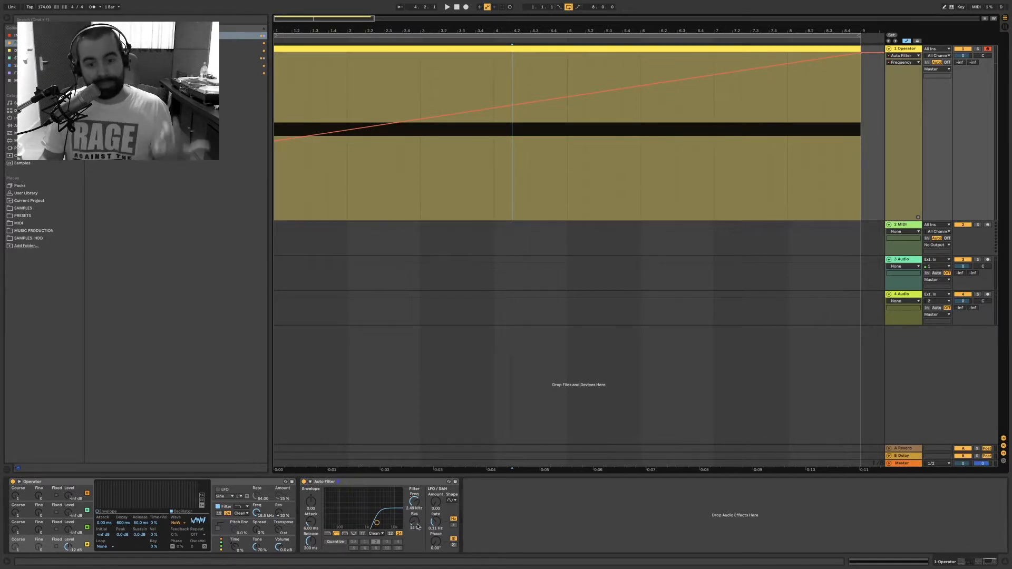
drag(415, 522, 415, 457)
drag(414, 521, 415, 511)
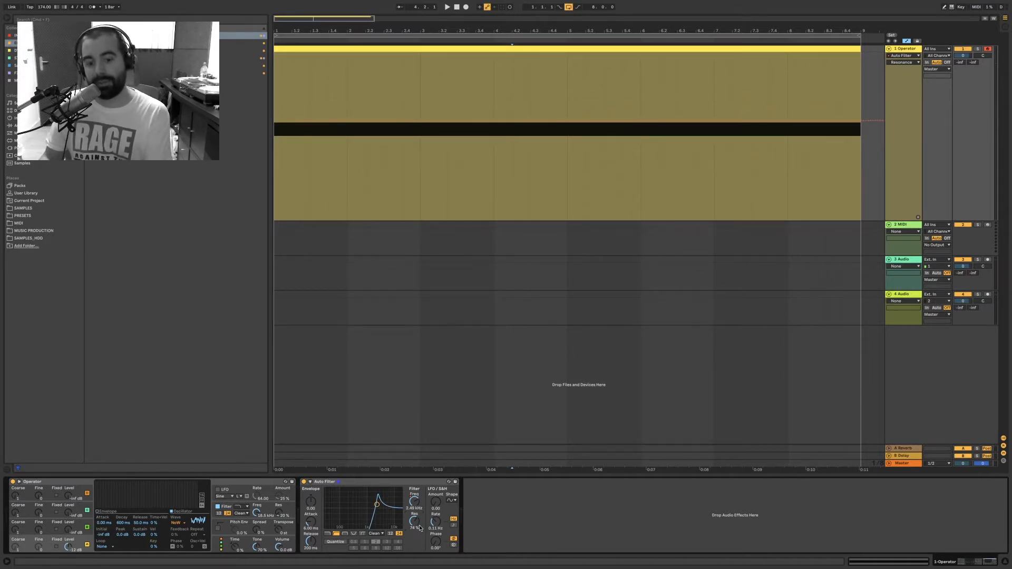
key(space)
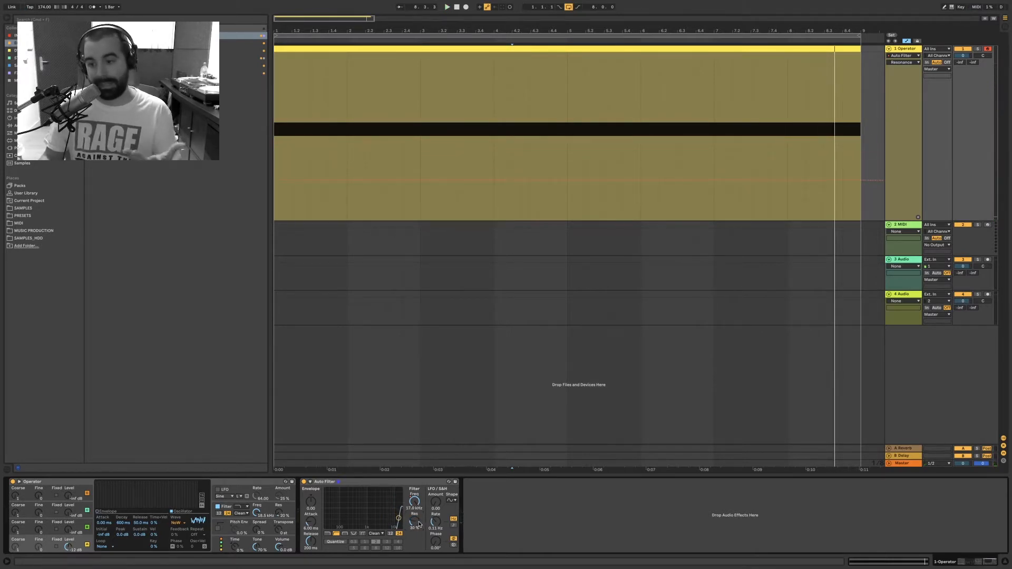
mouse_move(416, 524)
mouse_down()
mouse_move(416, 533)
mouse_move(417, 498)
mouse_move(414, 522)
mouse_up()
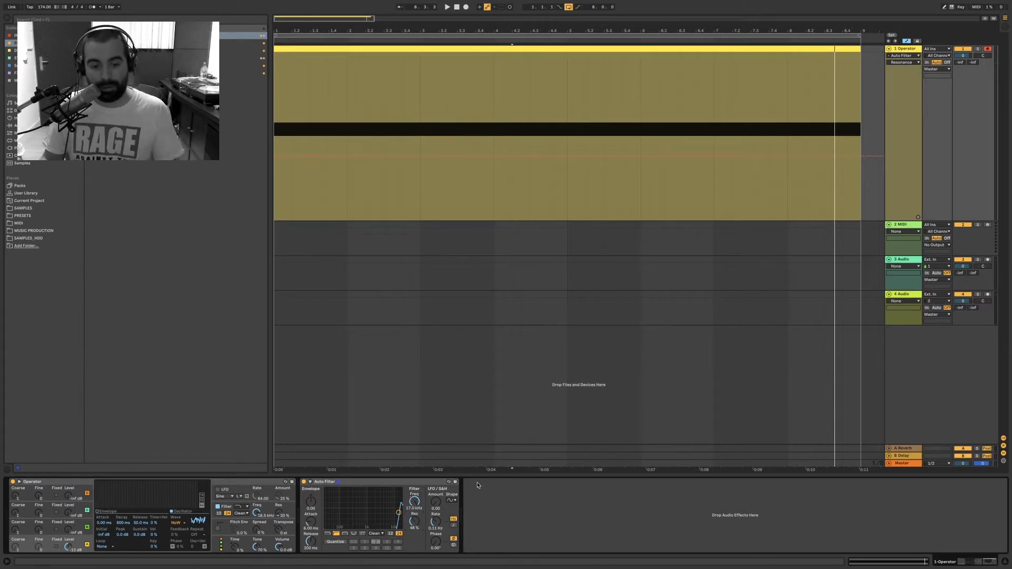
drag(411, 525, 411, 510)
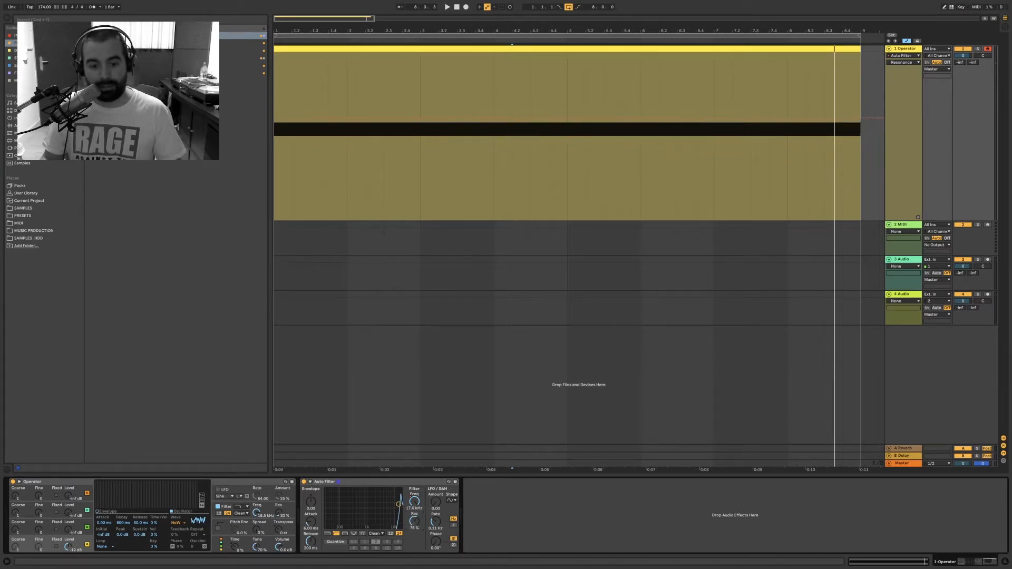
- Automate Auto Filter's resonance to fall from 76% at the clip start to about 29% at its end, and play the sweep
click(347, 48)
key(space)
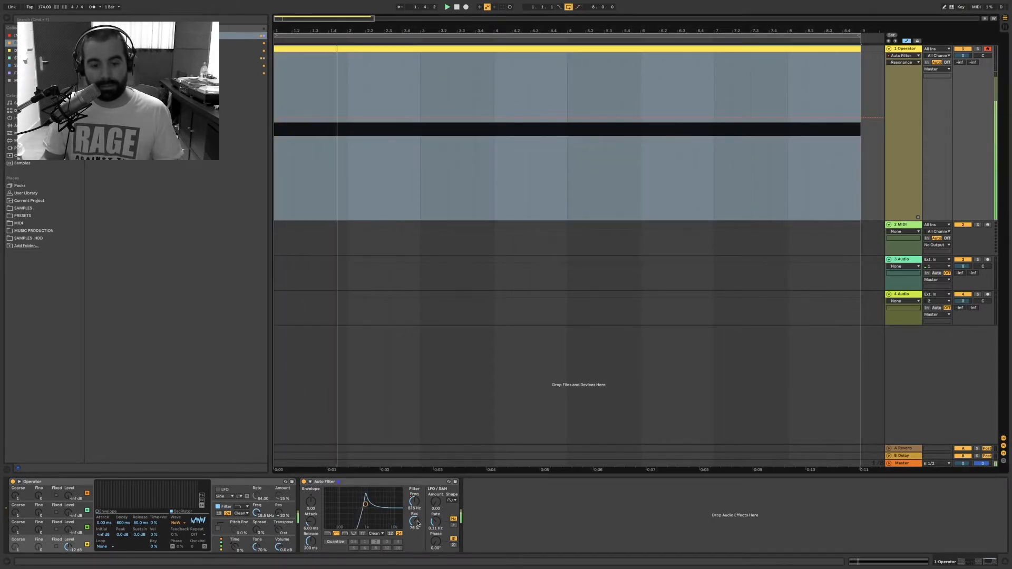
key(space)
click(274, 119)
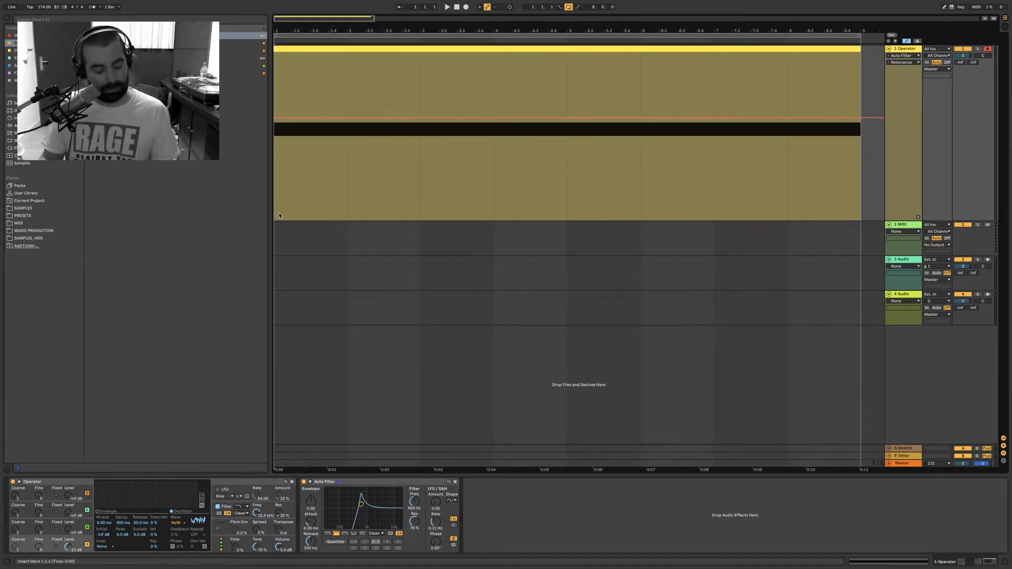
right_click(414, 523)
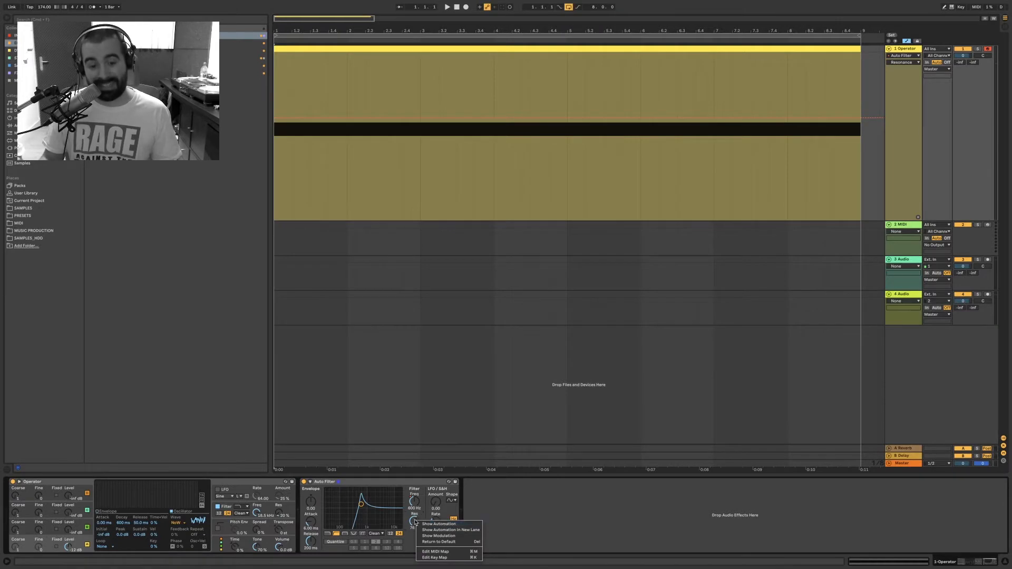
click(425, 525)
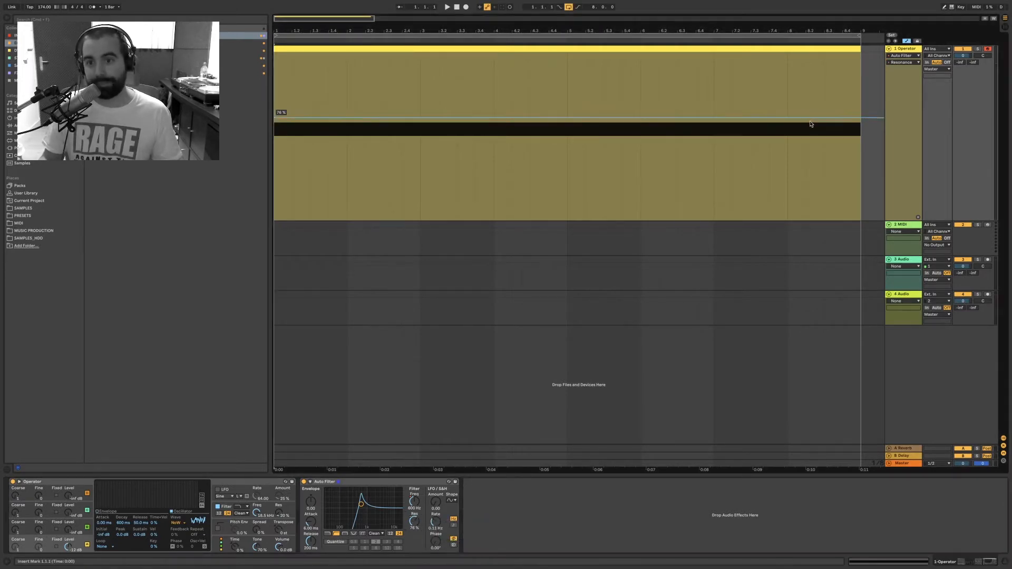
drag(823, 118, 860, 184)
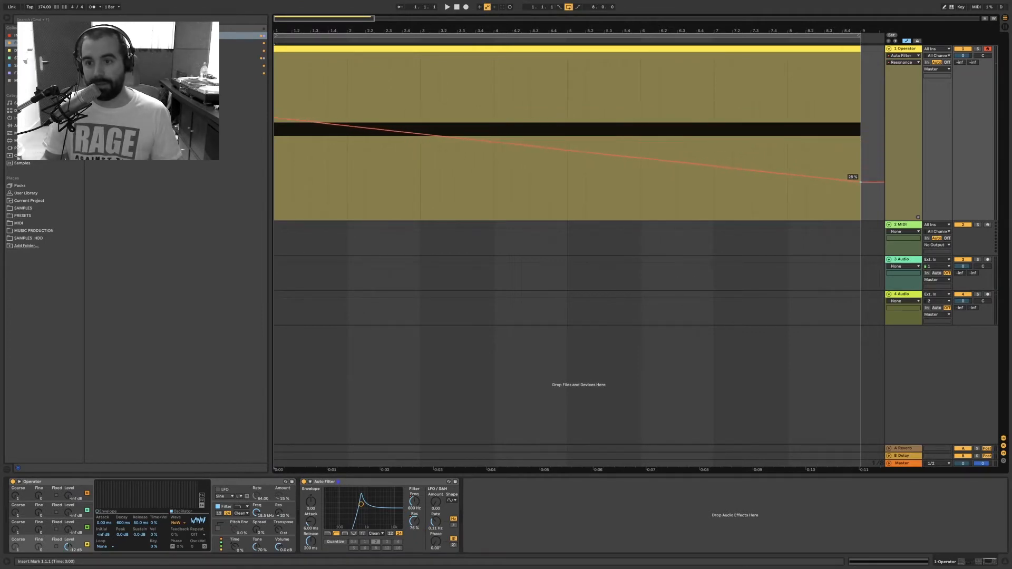
key(space)
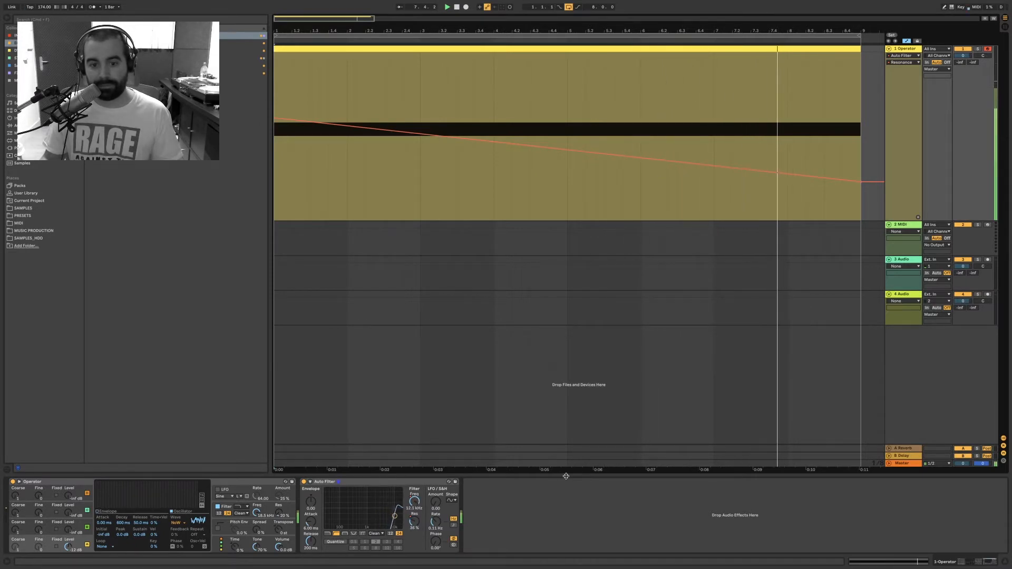
key(space)
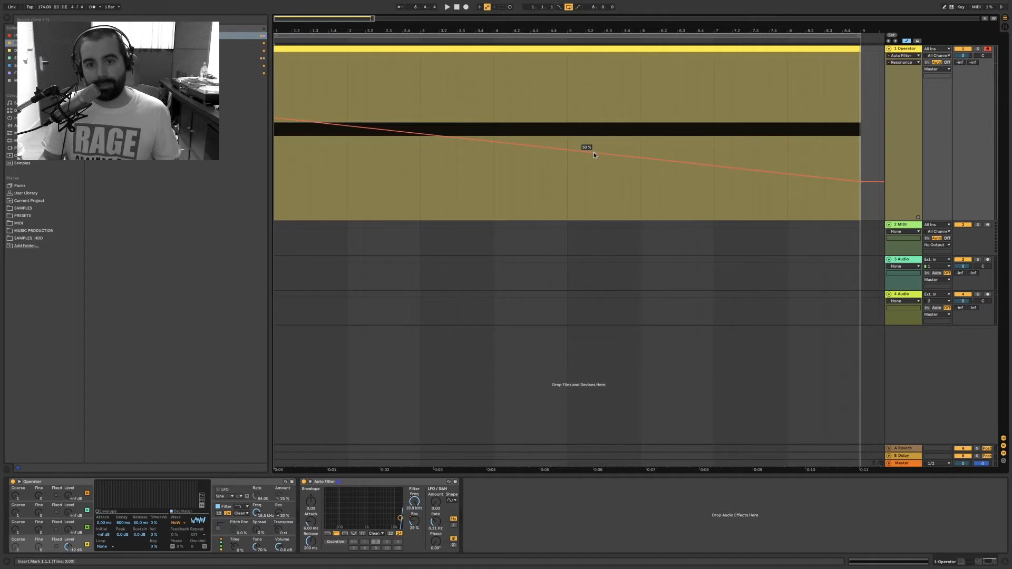
- Bend the falling resonance automation line upward into a gentle curve across the clip
drag(593, 153, 595, 137)
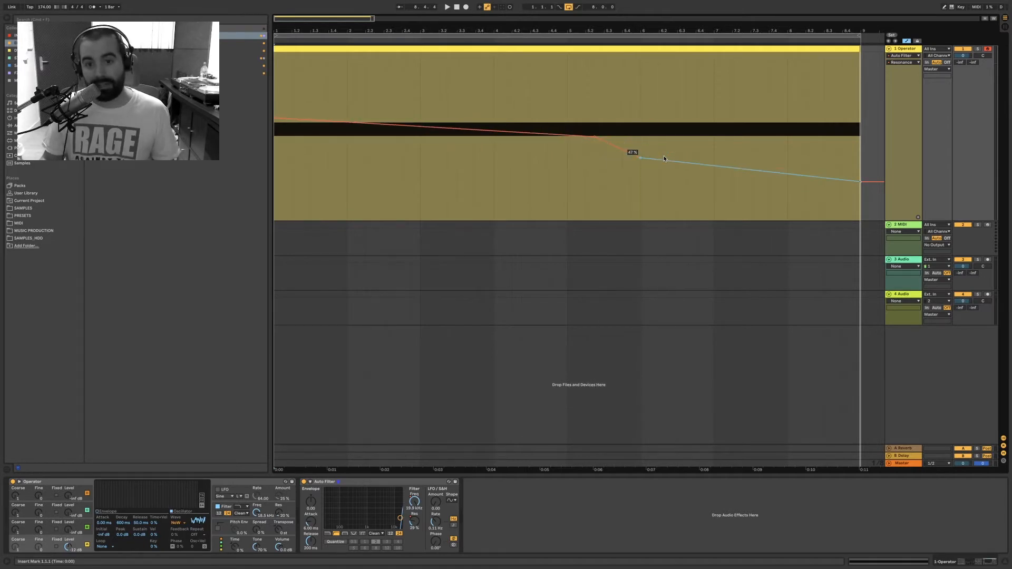
key(super+z)
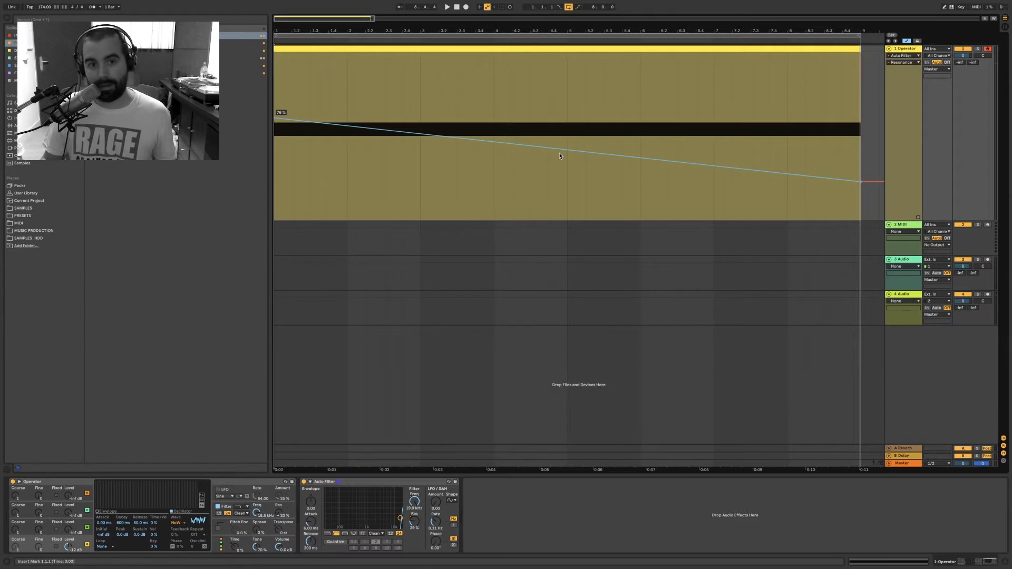
scroll(558, 156, right, 1)
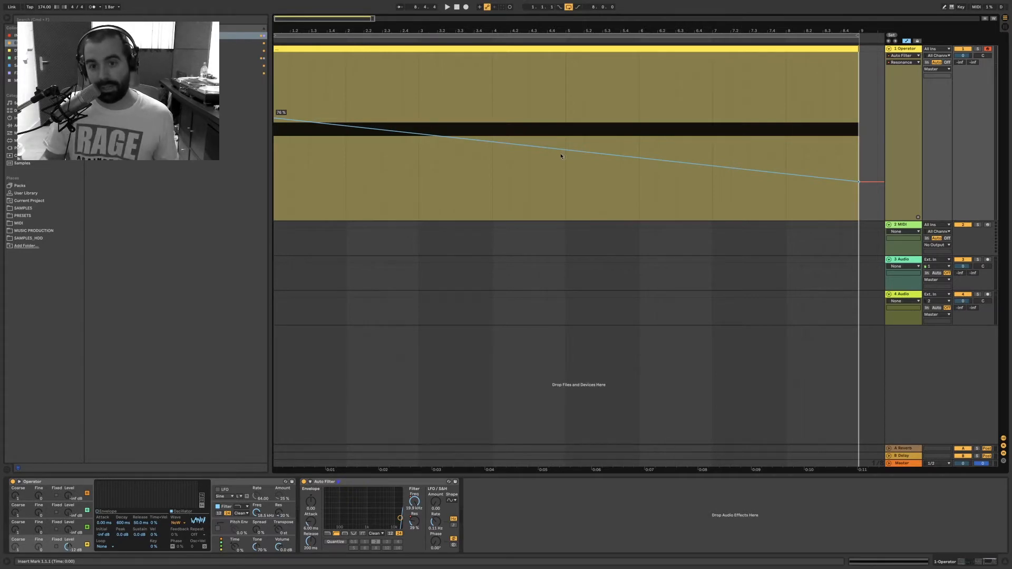
mouse_move(562, 156)
mouse_down()
mouse_move(561, 111)
mouse_move(562, 174)
mouse_move(561, 126)
mouse_move(561, 169)
mouse_move(561, 147)
mouse_up()
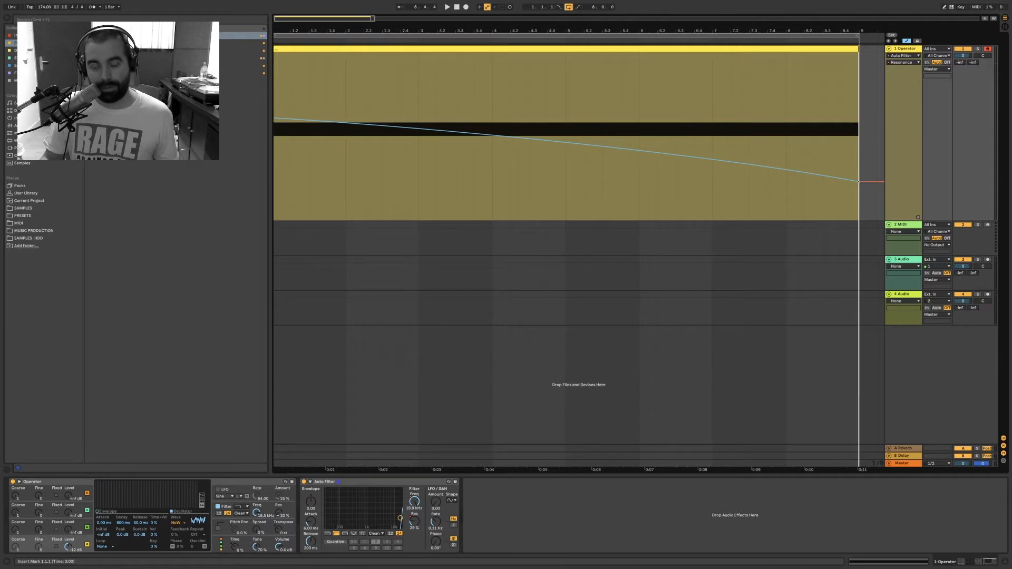
- Bend Auto Filter's frequency automation downward into a gently accelerating rise and play it while viewing the resonance automation
right_click(416, 507)
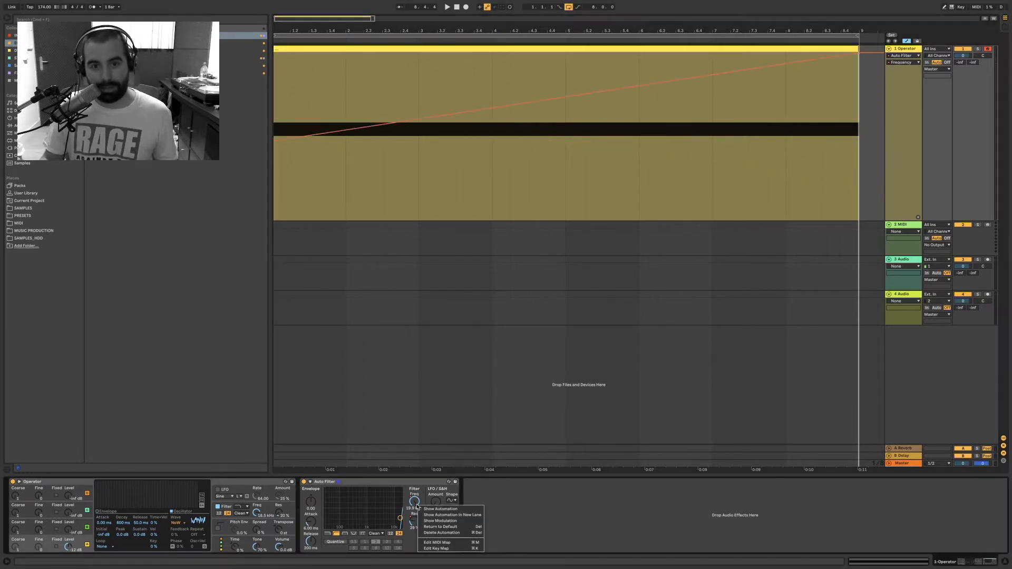
click(581, 101)
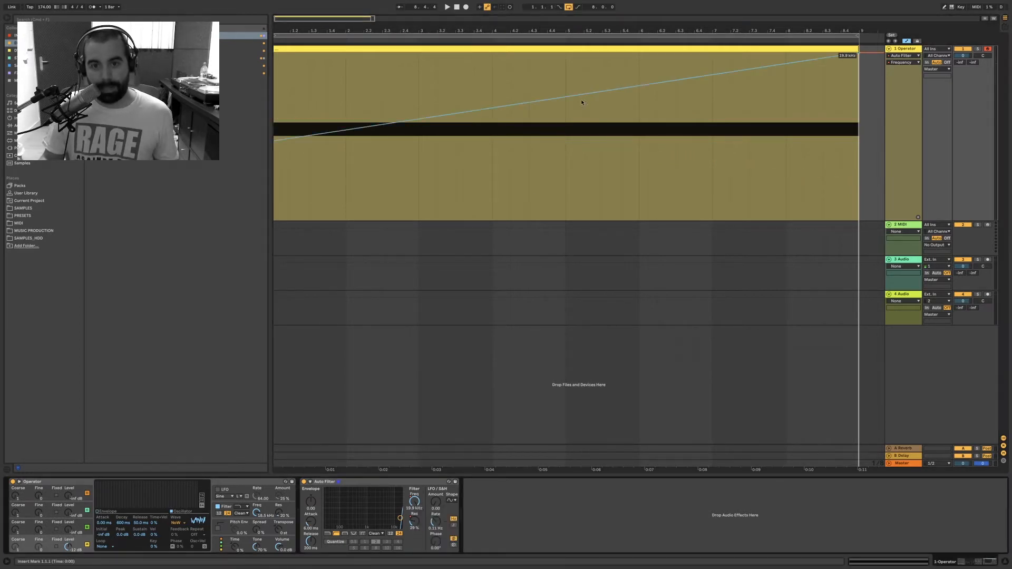
drag(582, 96, 582, 103)
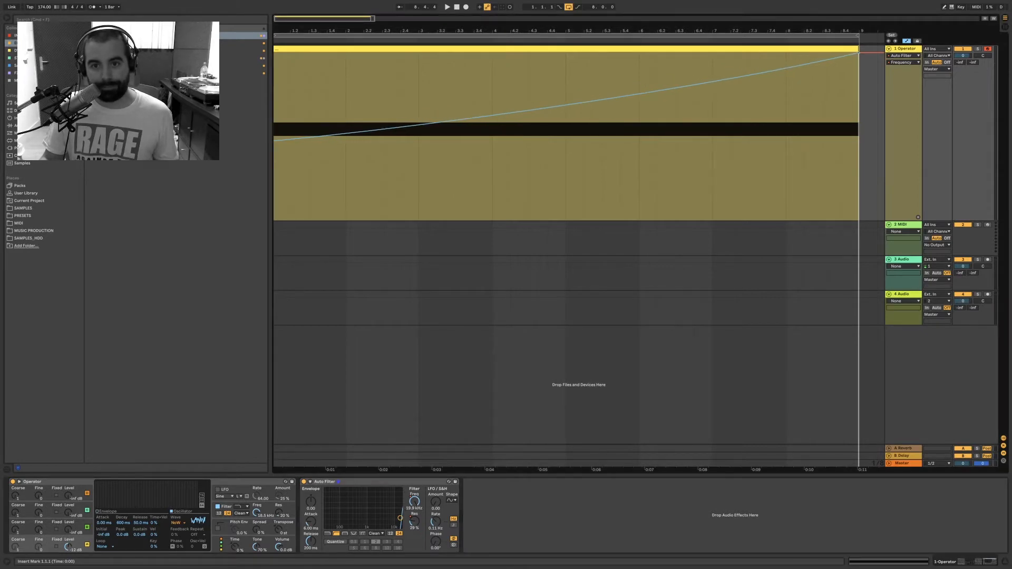
key(space)
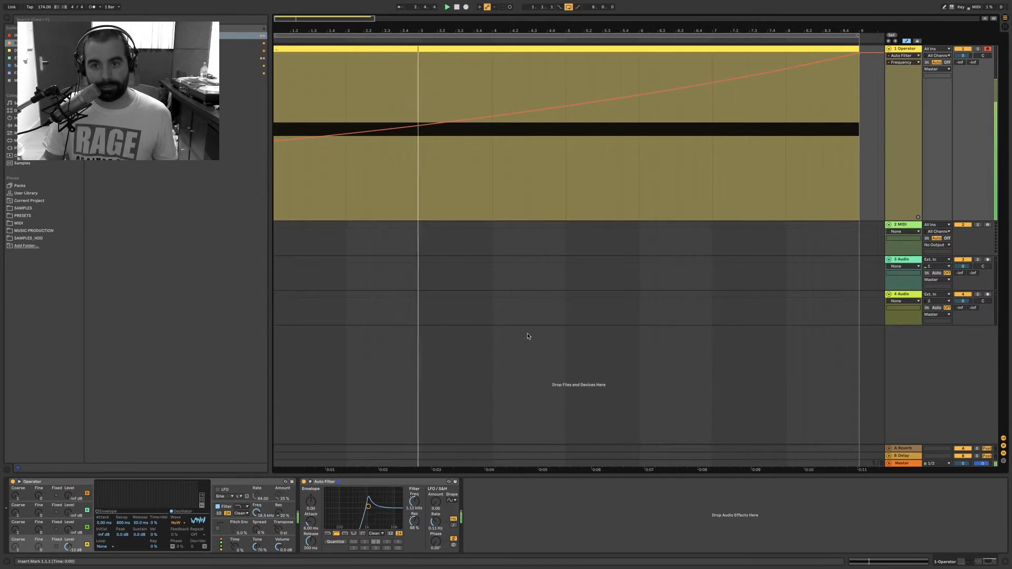
right_click(415, 520)
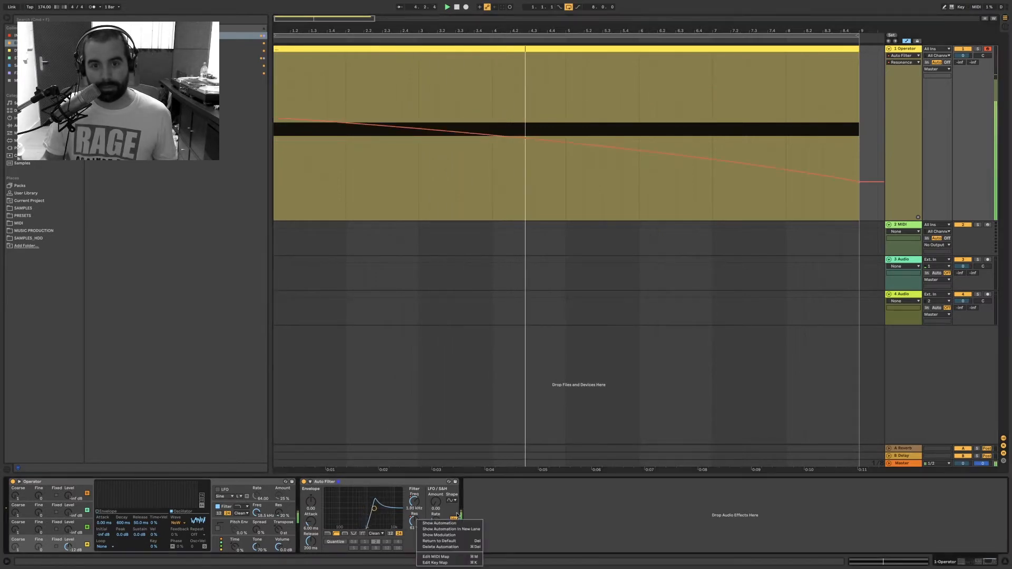
click(555, 523)
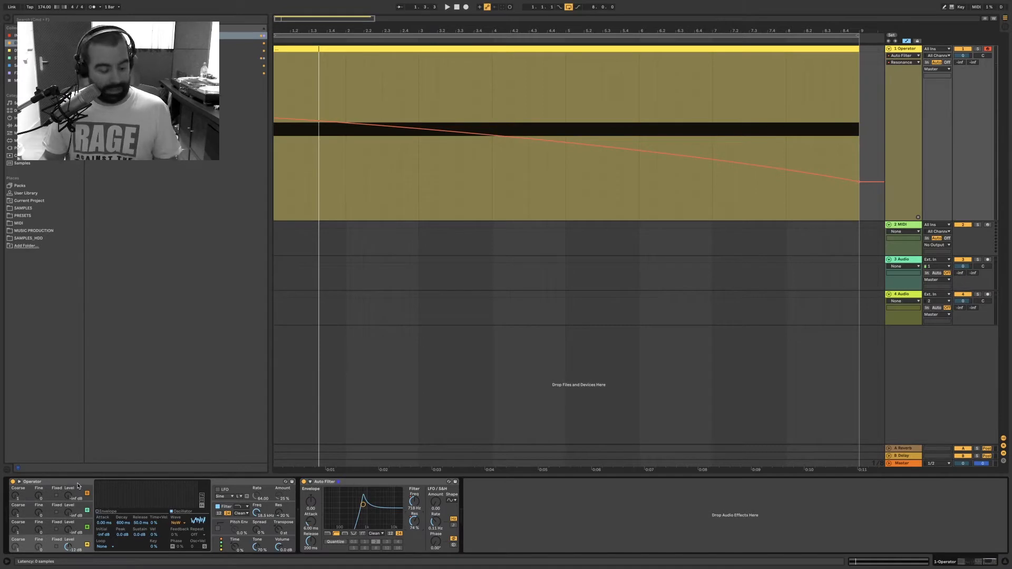
- Group Operator and Auto Filter into an Instrument Rack
click(251, 486)
click(365, 490)
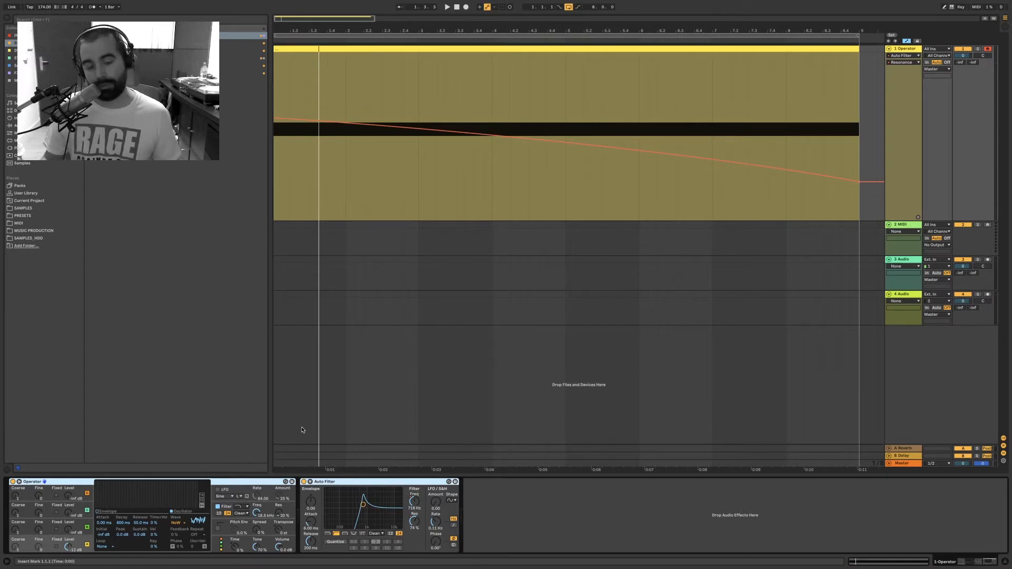
click(57, 482)
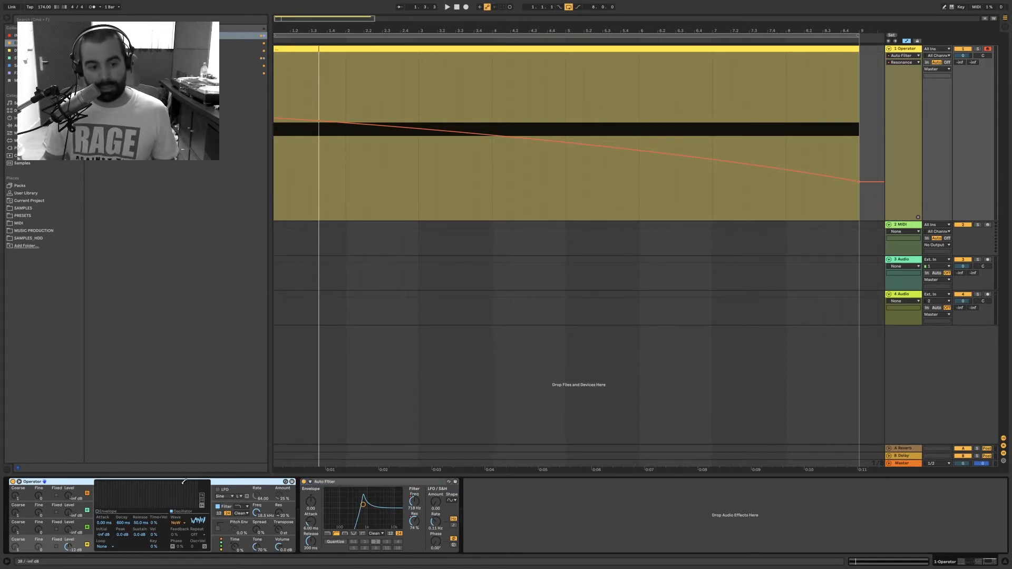
shift+click(361, 483)
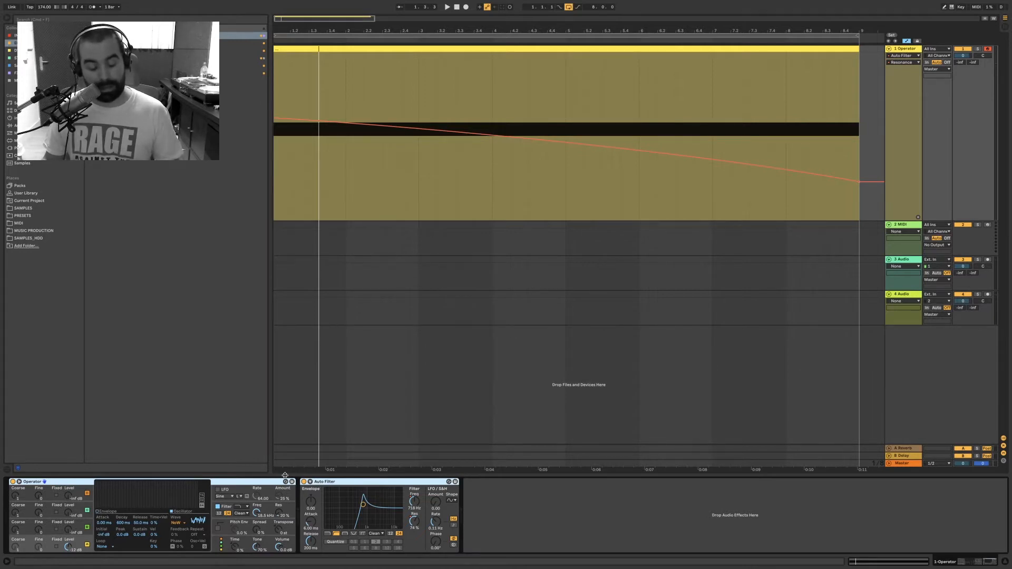
right_click(322, 483)
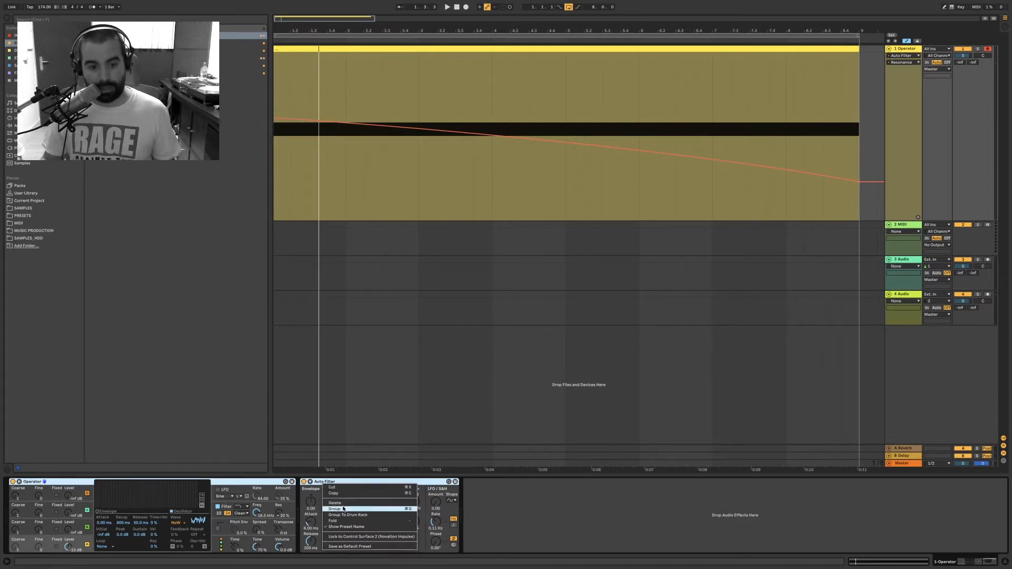
click(410, 511)
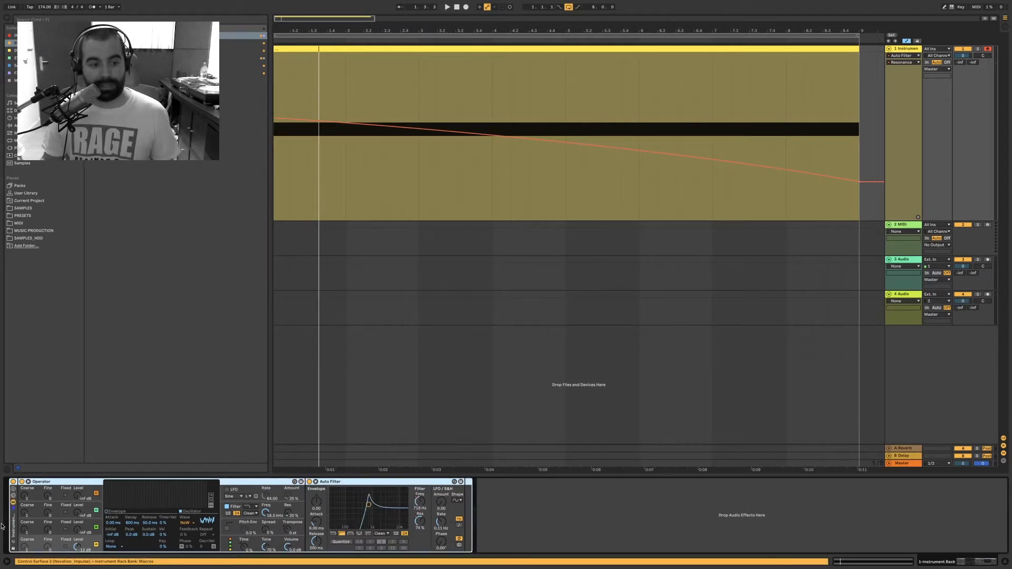
- Show the Instrument Rack's chain list and rename the Operator chain RUIDO
click(13, 502)
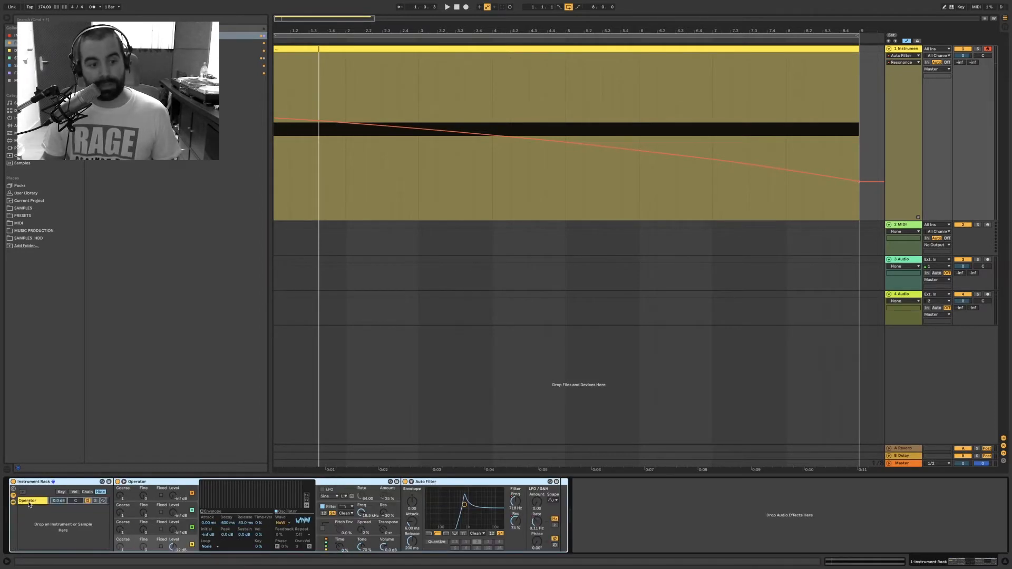
click(29, 503)
click(294, 479)
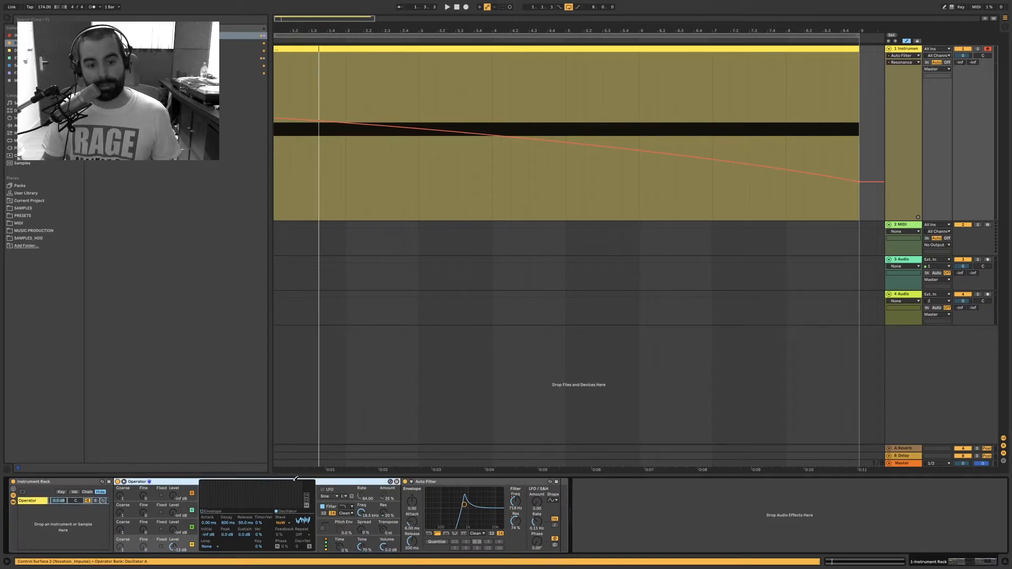
click(423, 482)
click(37, 514)
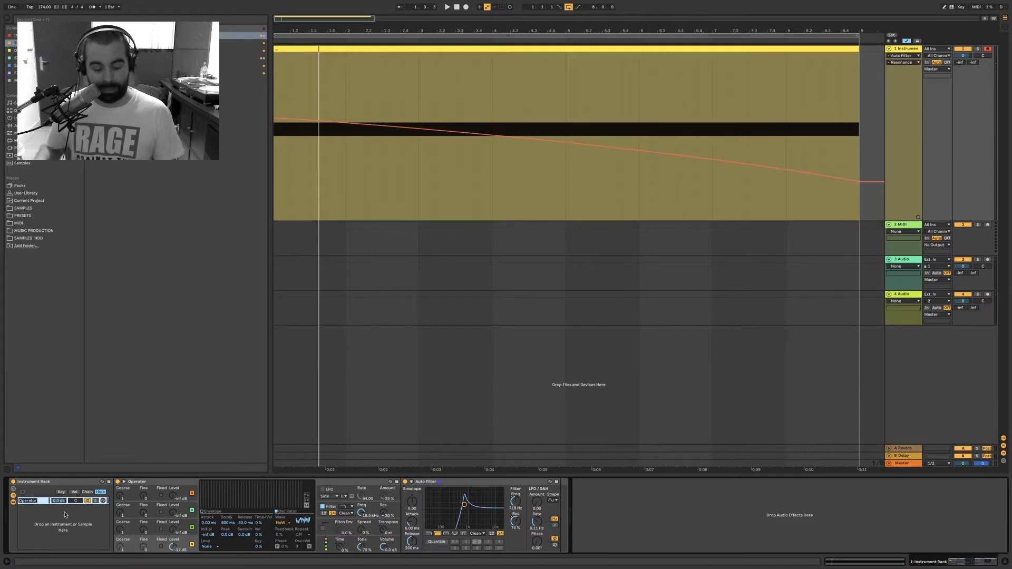
text(RUIDO)
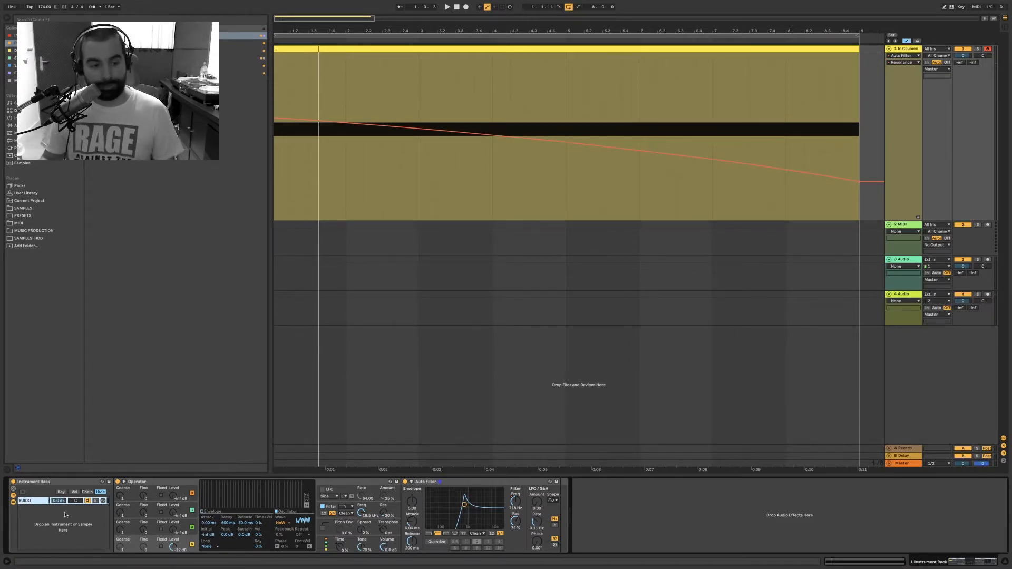
- Create a second chain in the Instrument Rack and load a new Operator into it
right_click(37, 520)
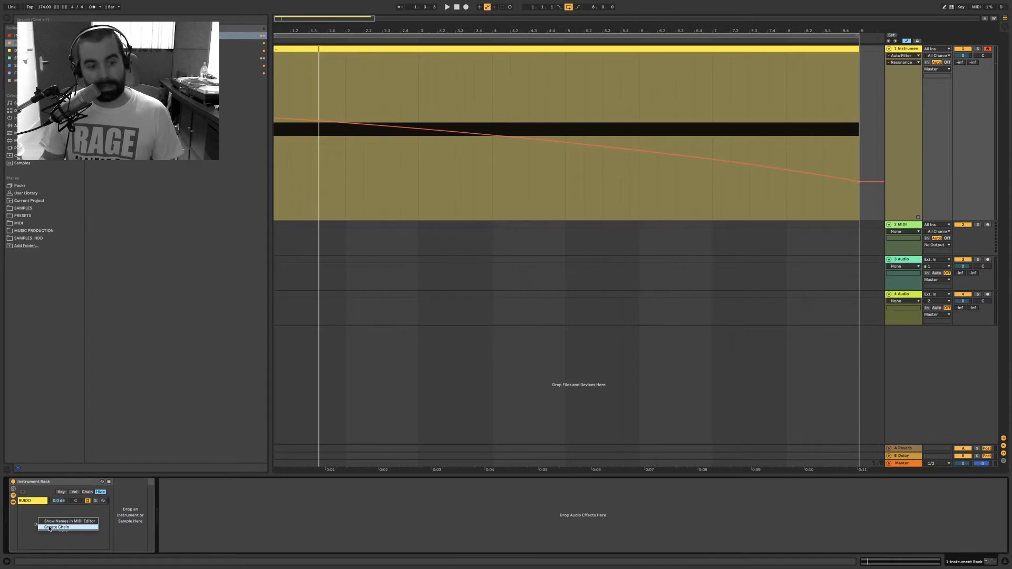
click(50, 528)
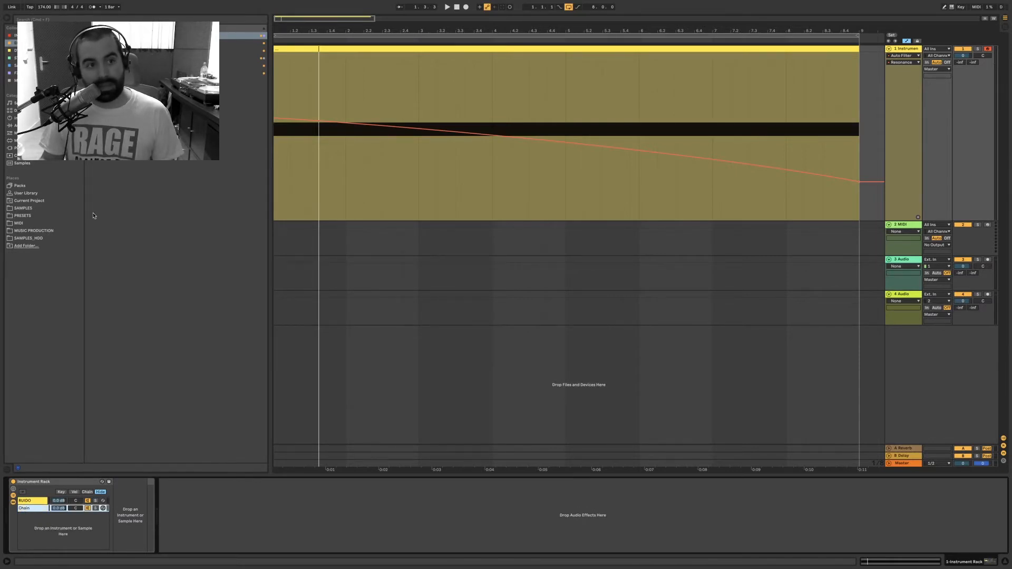
click(16, 35)
drag(121, 58, 36, 509)
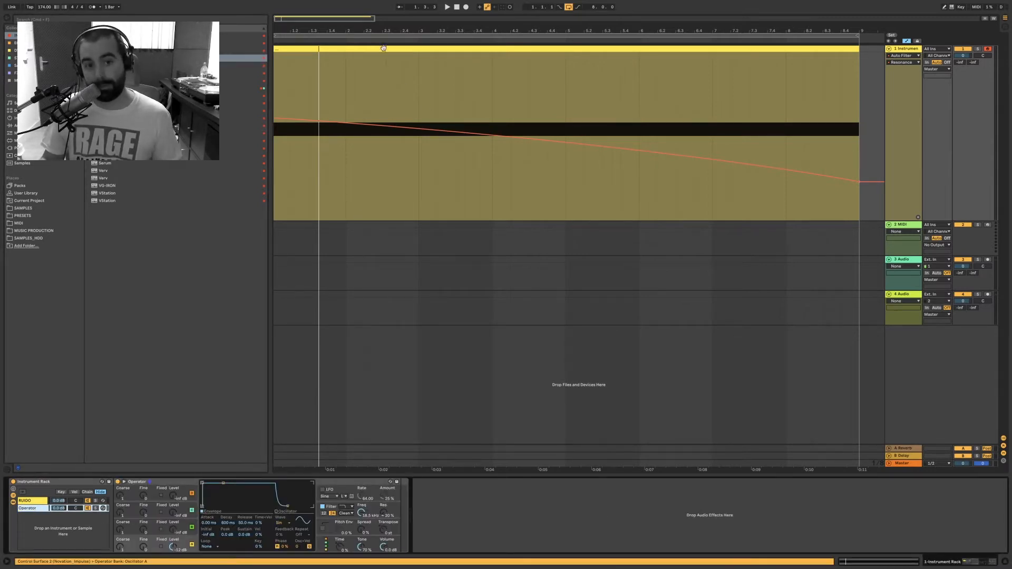
- Play both rack chains together and compare the devices in the RUIDO chain and the new Operator chain
key(space)
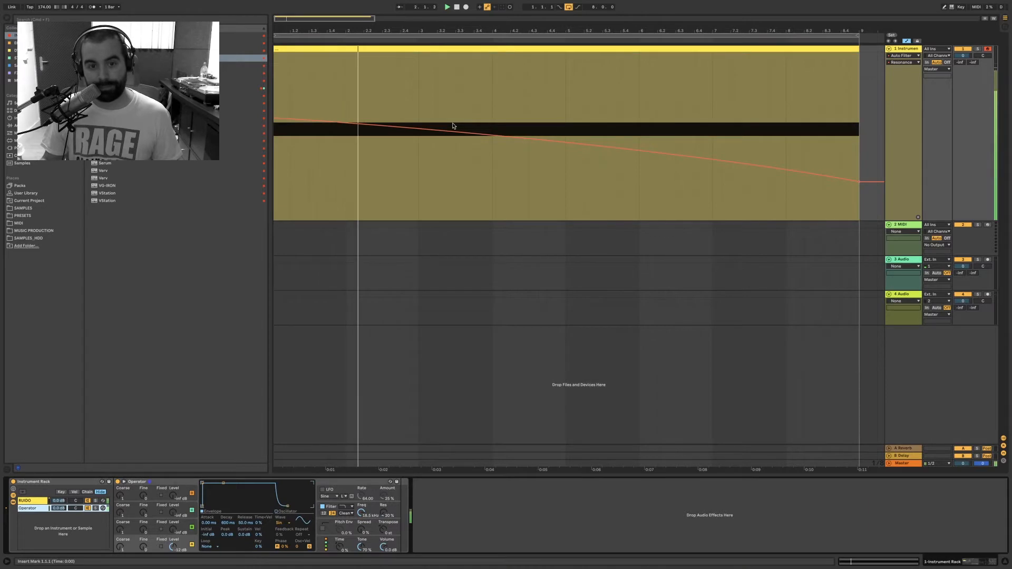
click(29, 507)
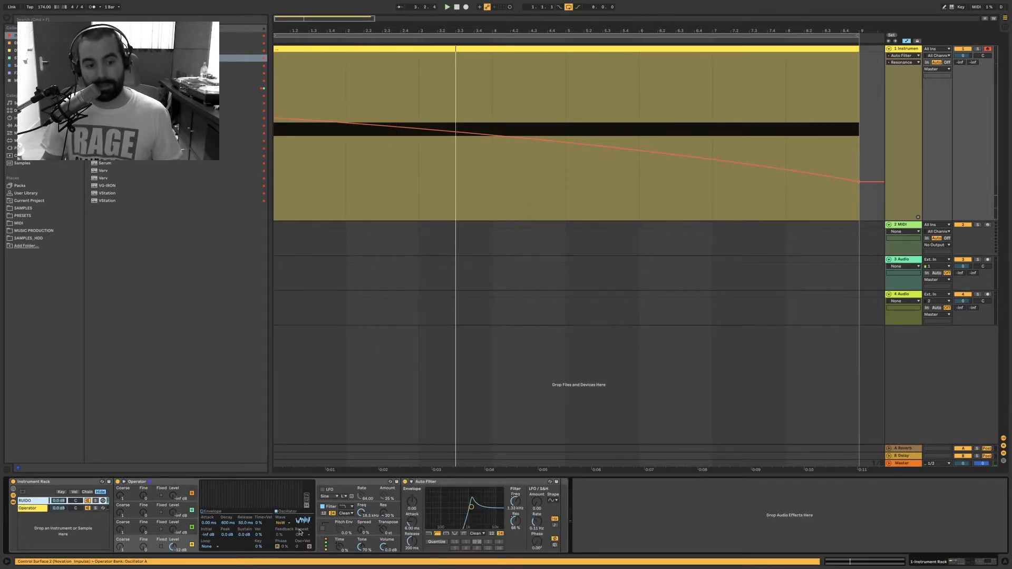
click(27, 509)
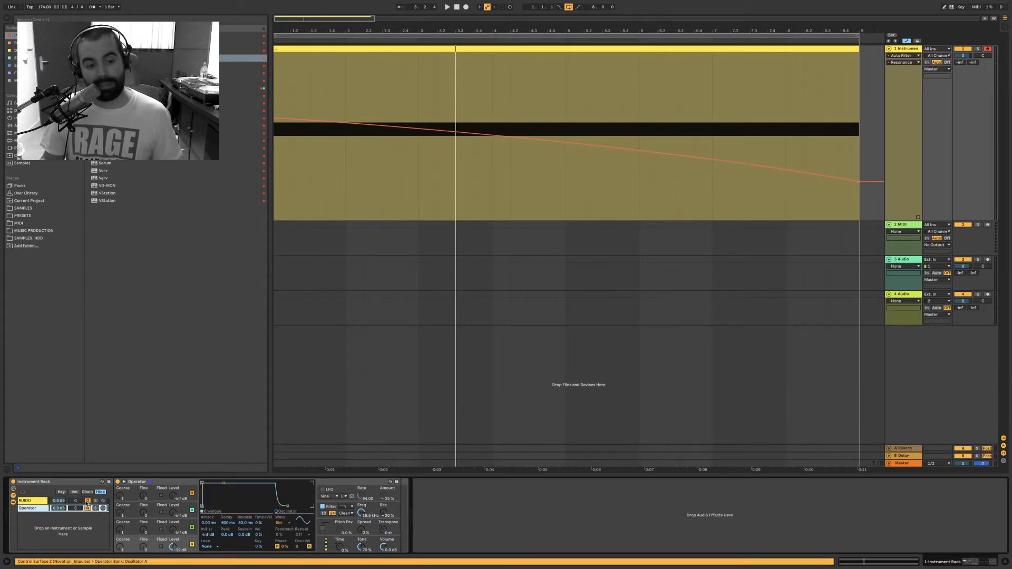
click(32, 501)
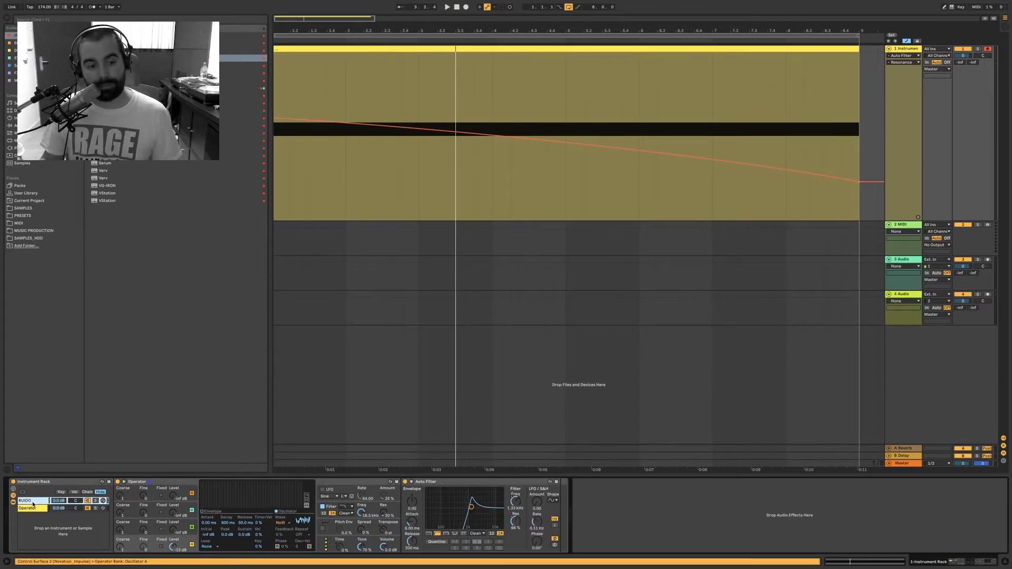
- Rename the second chain TONAL and play it with the RUIDO chain muted
click(88, 501)
click(27, 509)
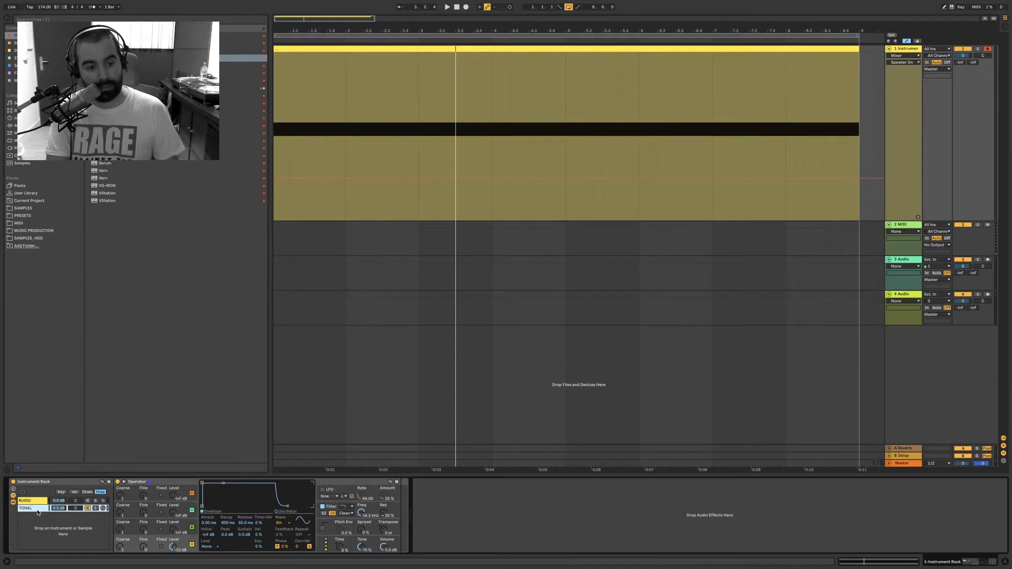
key(space)
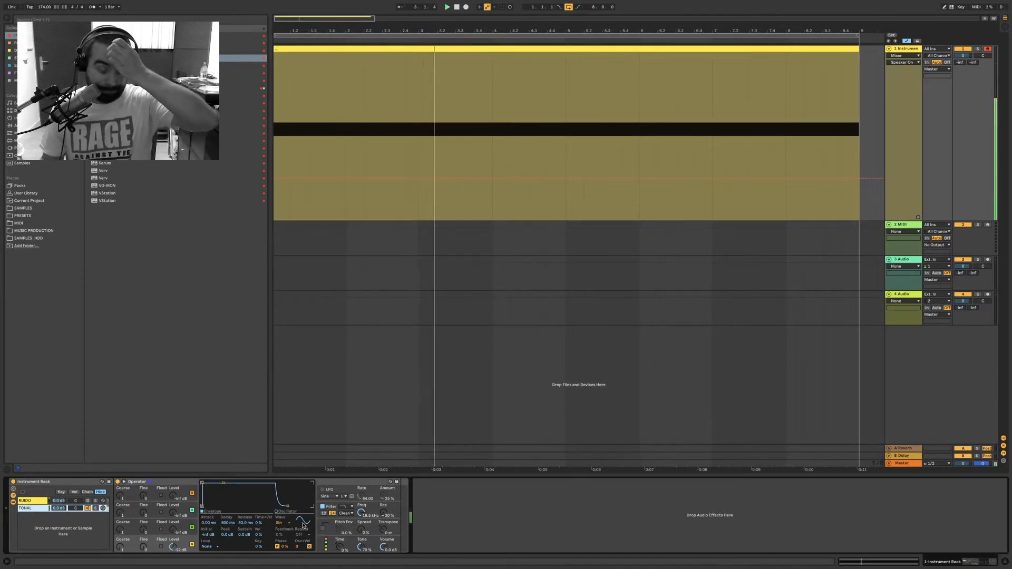
- Open the eight-bar MIDI clip's envelopes and choose the Pitch Bend envelope under MIDI Ctrl
double_click(484, 50)
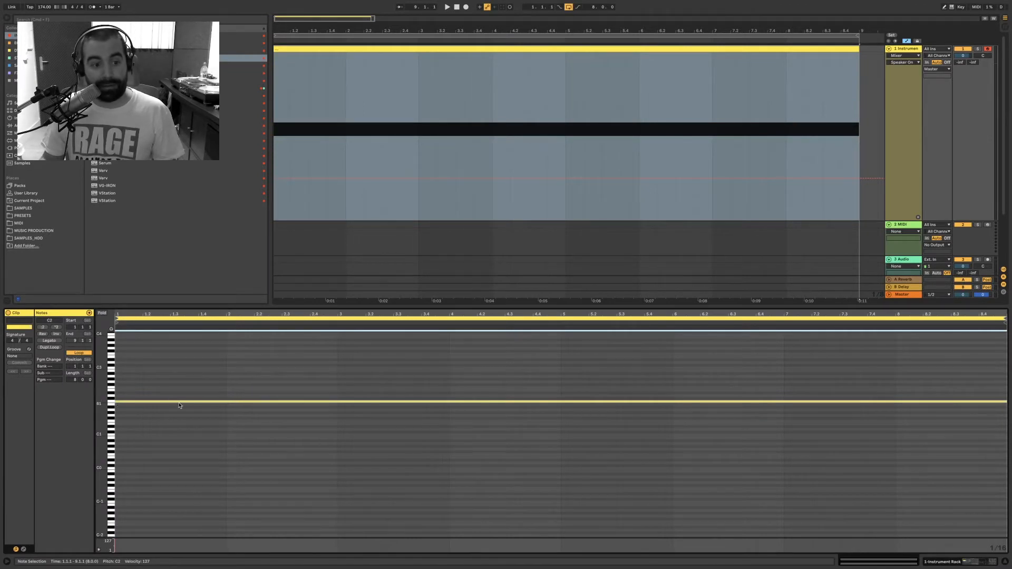
click(23, 550)
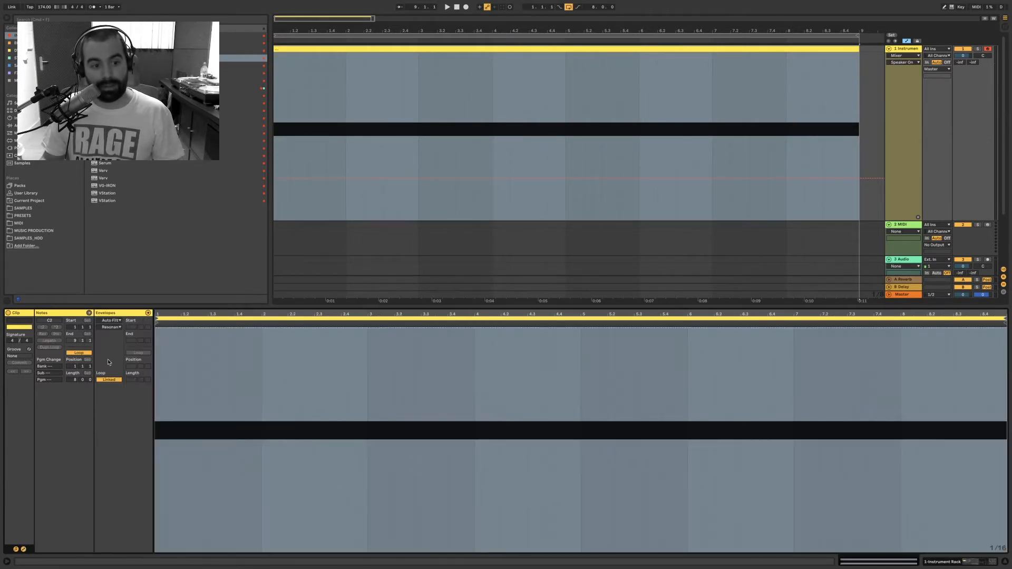
click(117, 322)
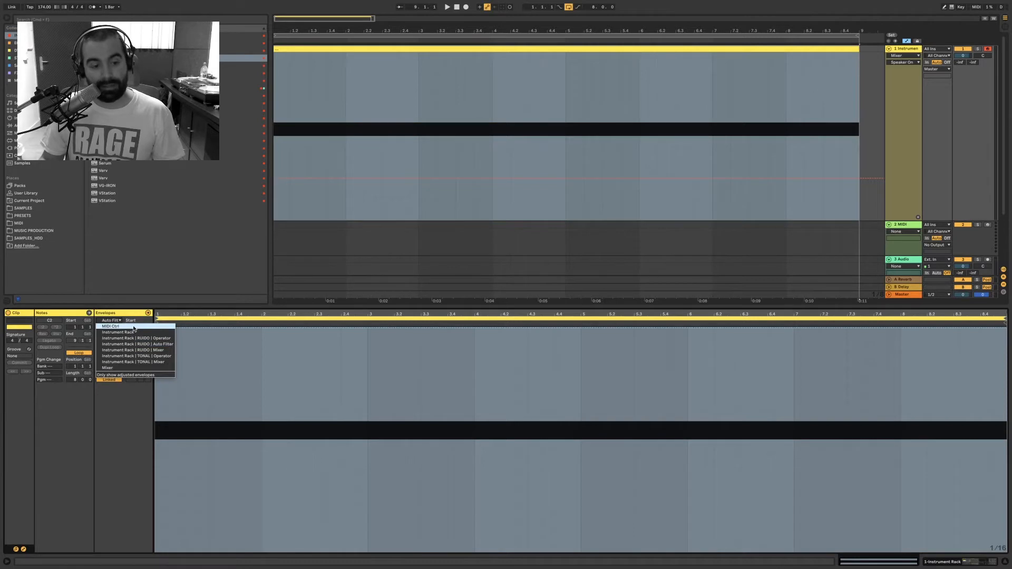
click(133, 327)
click(111, 328)
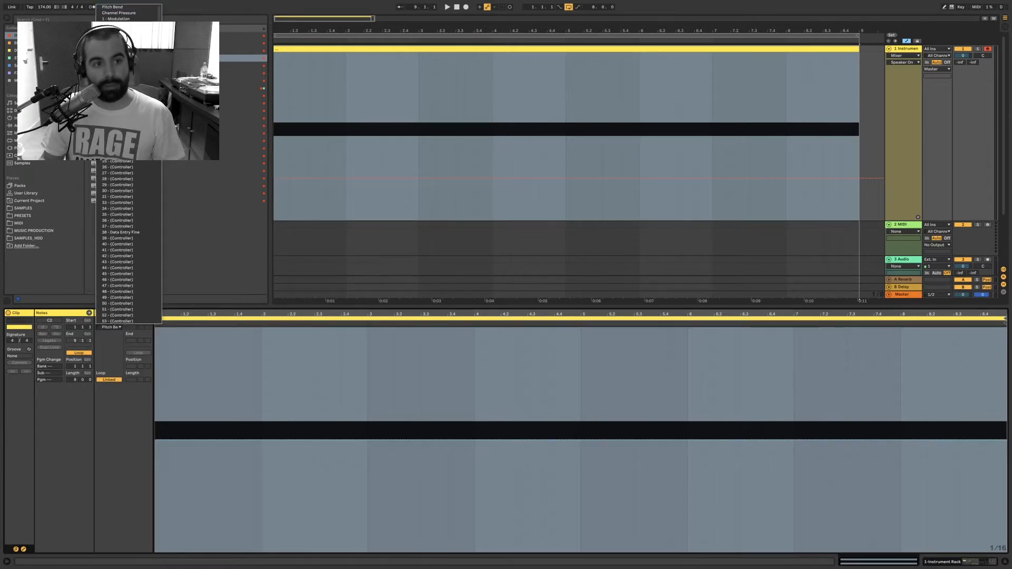
click(113, 7)
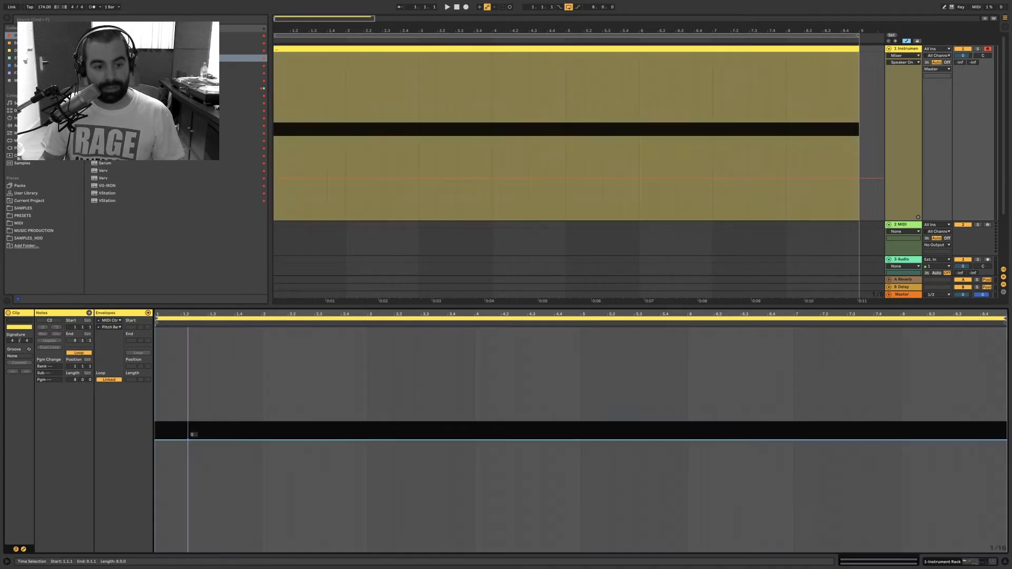
- Draw a Pitch Bend ramp rising from the minimum at the clip's start to the maximum at its end, and play it
click(190, 431)
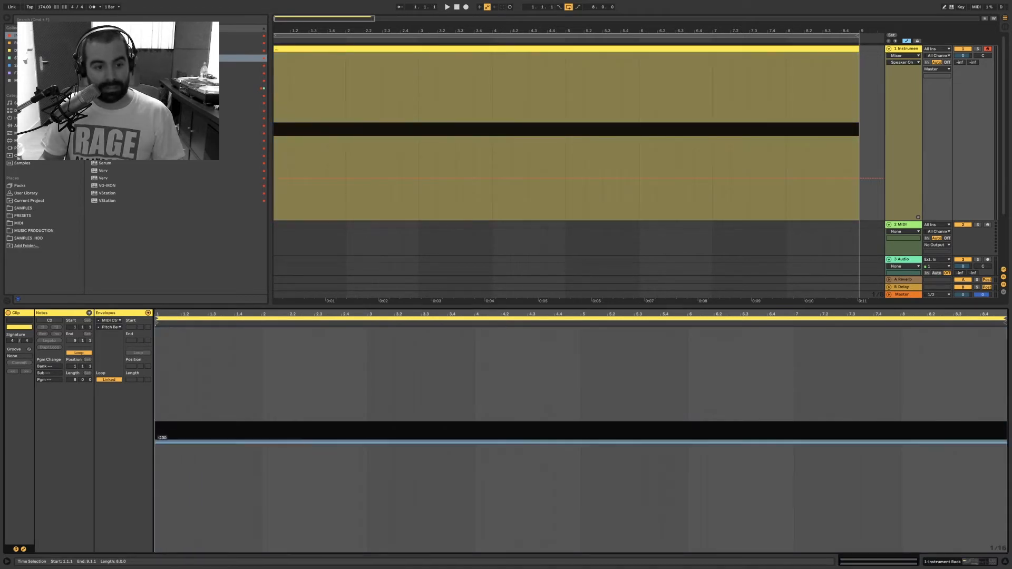
drag(160, 439, 339, 548)
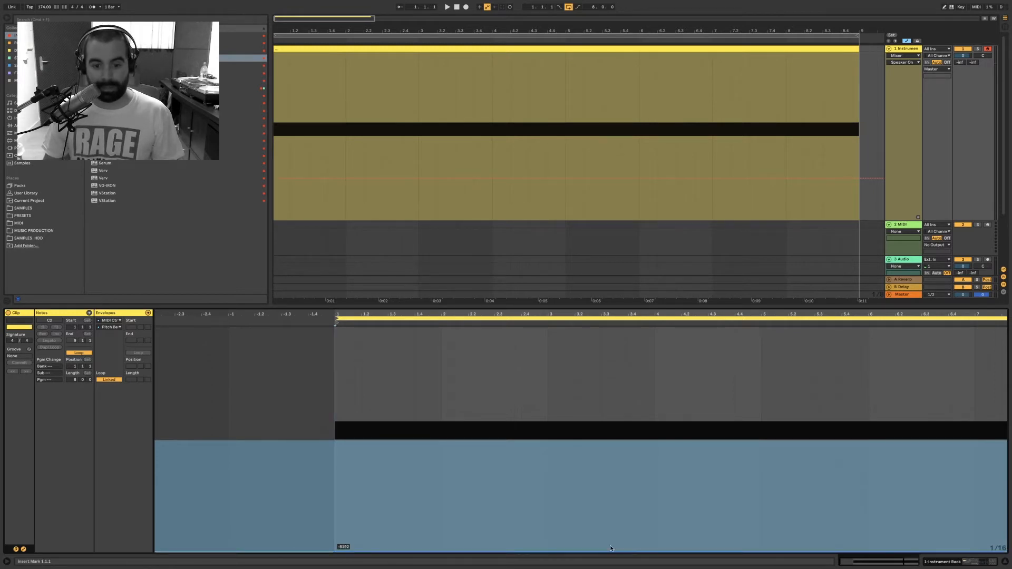
scroll(648, 474, right, 1)
scroll(647, 470, right, 4)
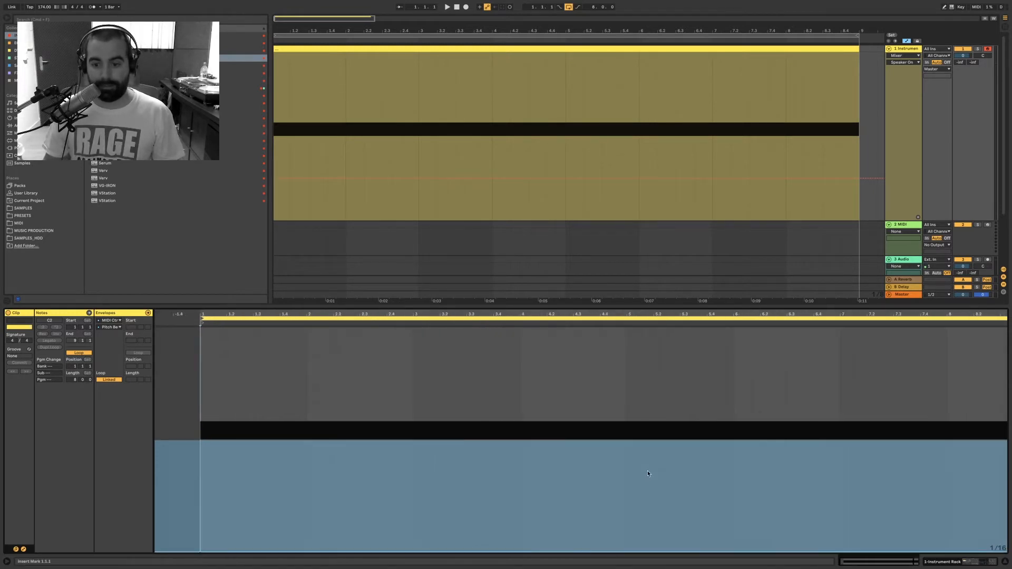
drag(865, 553, 1005, 331)
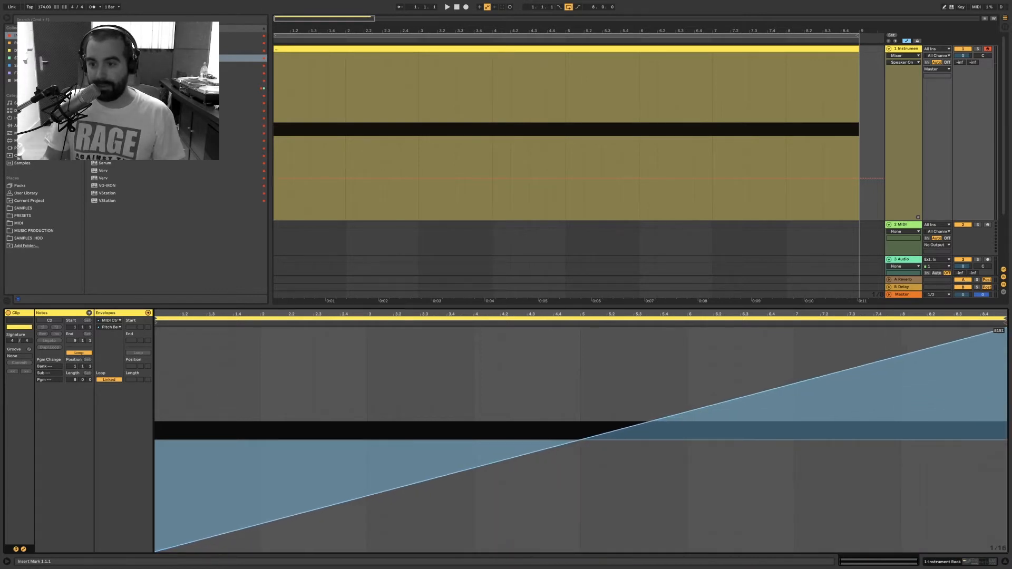
key(space)
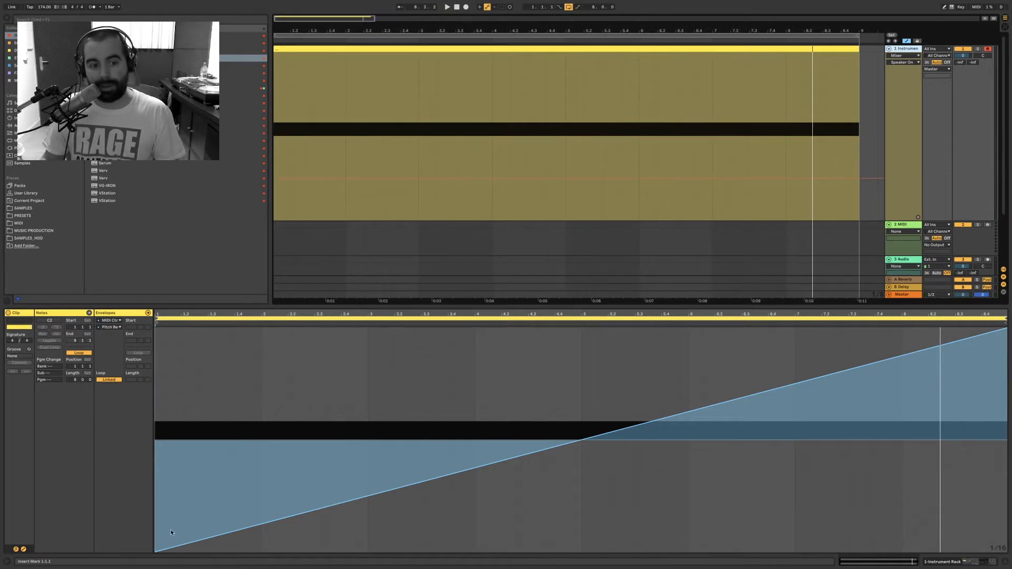
- Set the pitch bend range of the TONAL chain's Operator to +24 st and play the riser
click(900, 48)
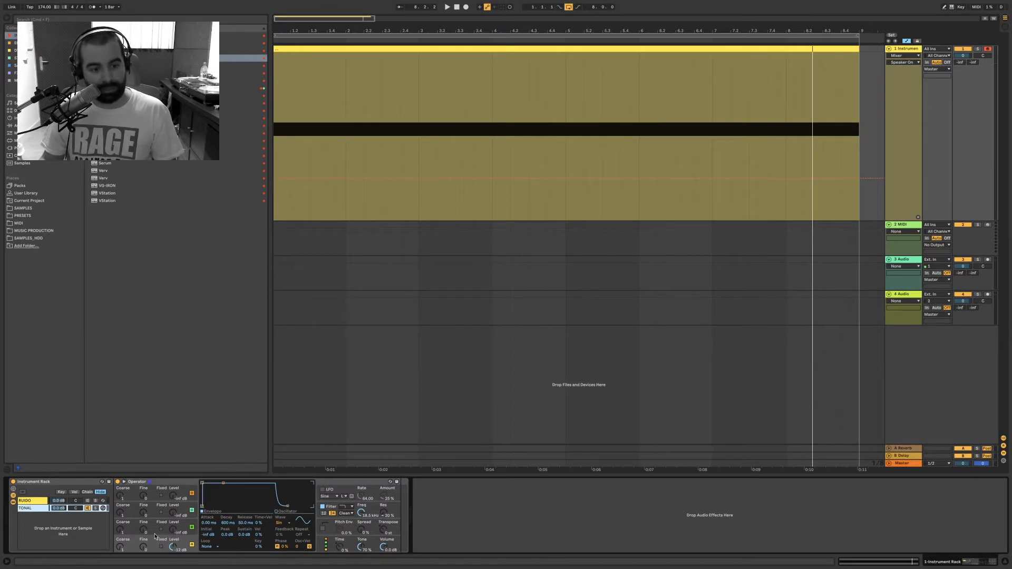
click(328, 547)
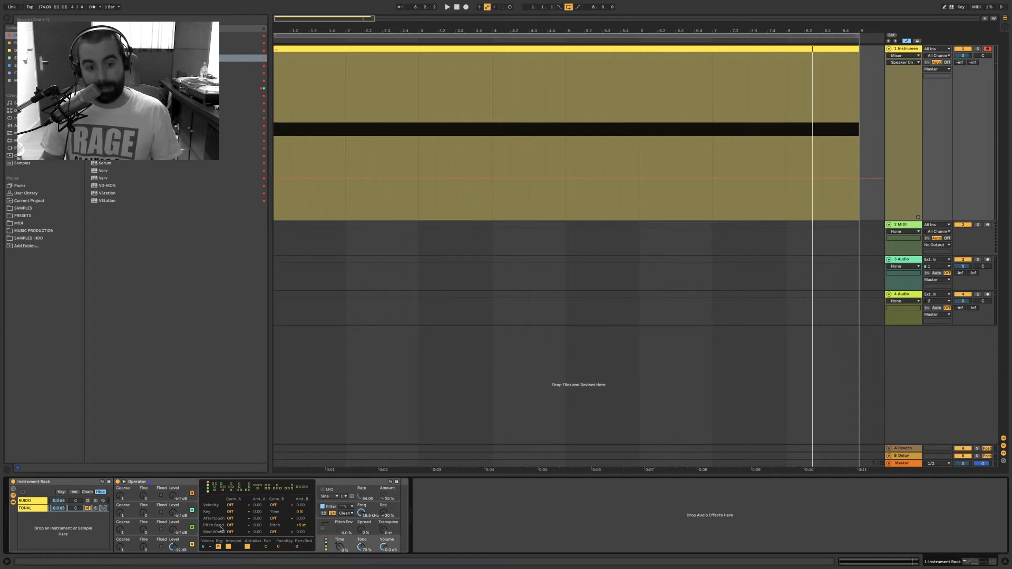
click(299, 528)
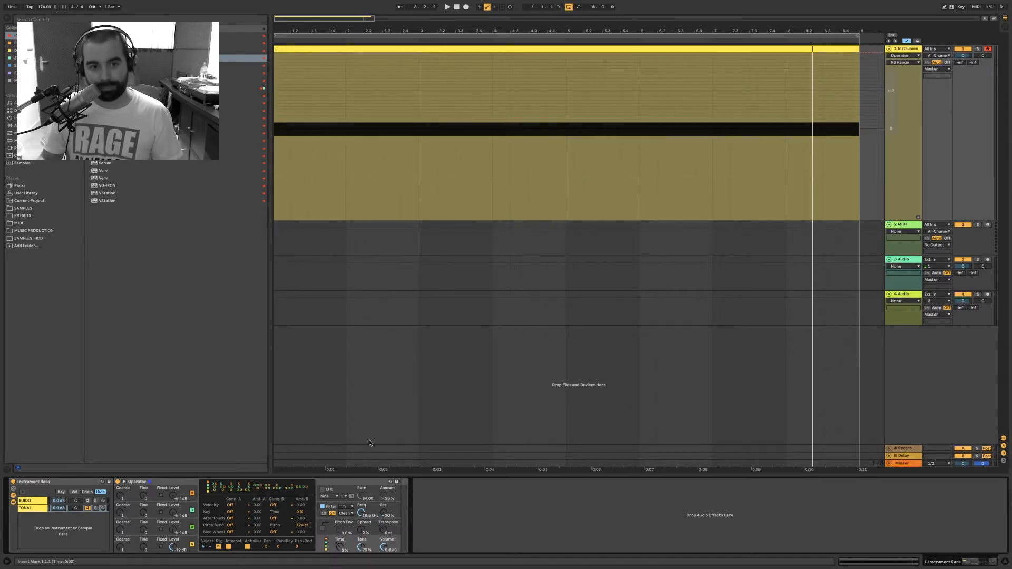
key(space)
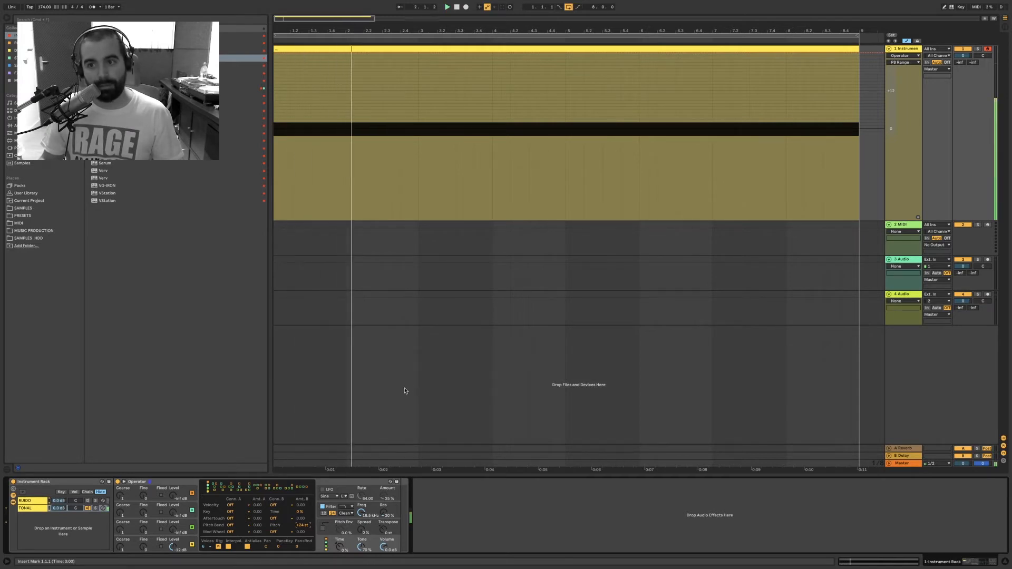
- Raise the Coarse tuning of oscillator A in the TONAL Operator and play the riser
click(123, 548)
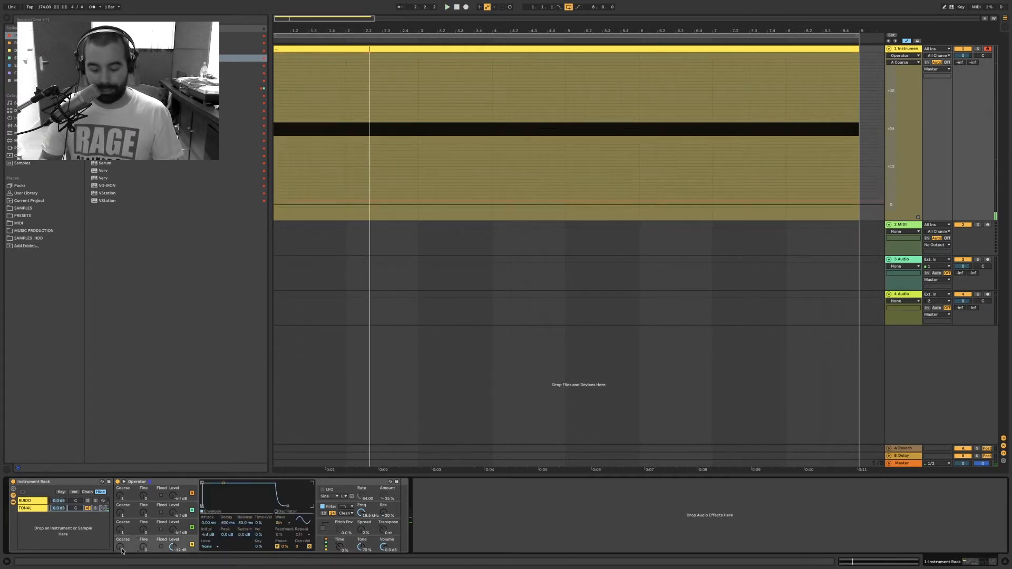
key(space)
key(space)
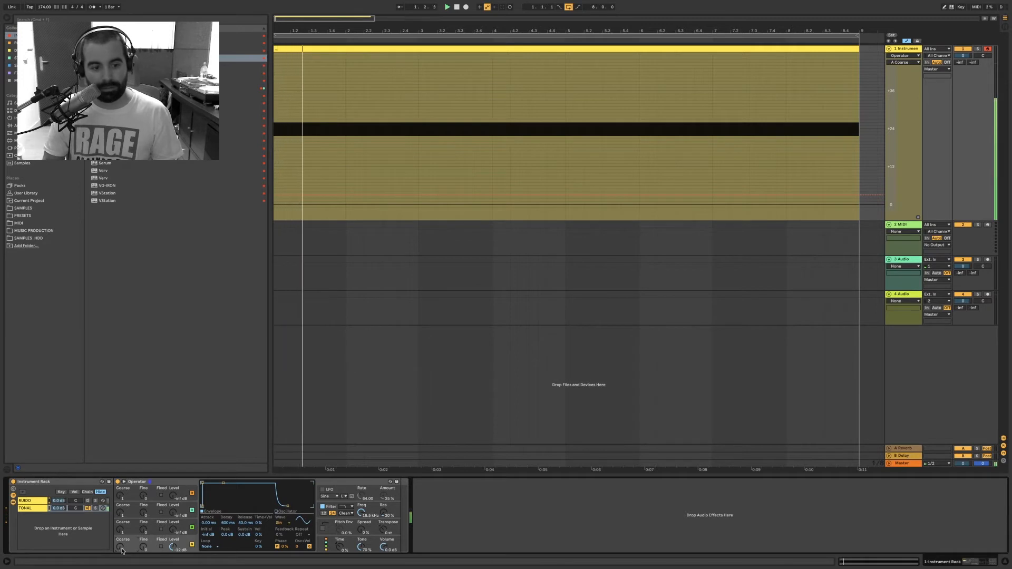
drag(121, 548, 122, 545)
key(space)
key(space)
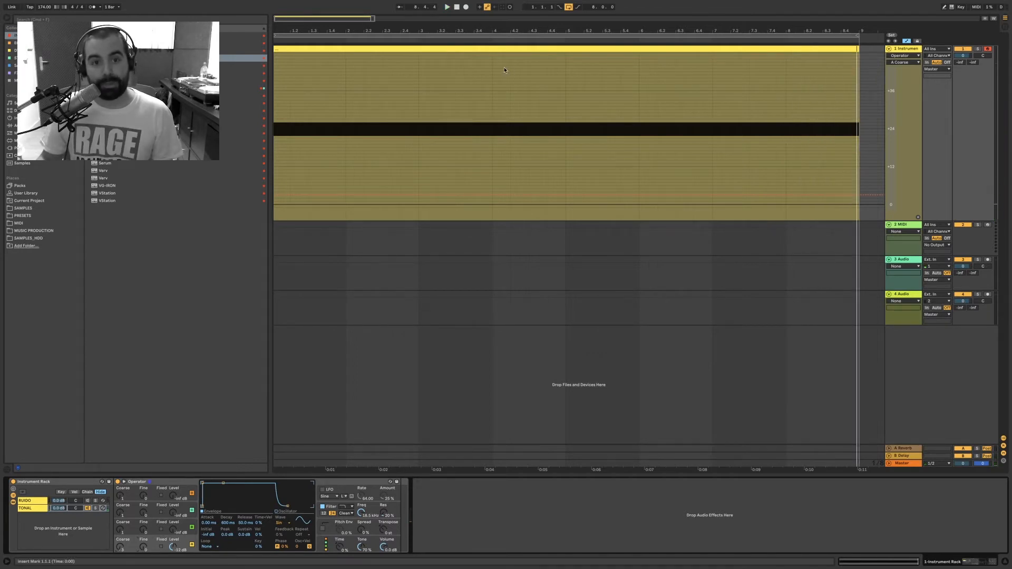
- Review the clip's Pitch Bend envelope and close the clip view
double_click(483, 50)
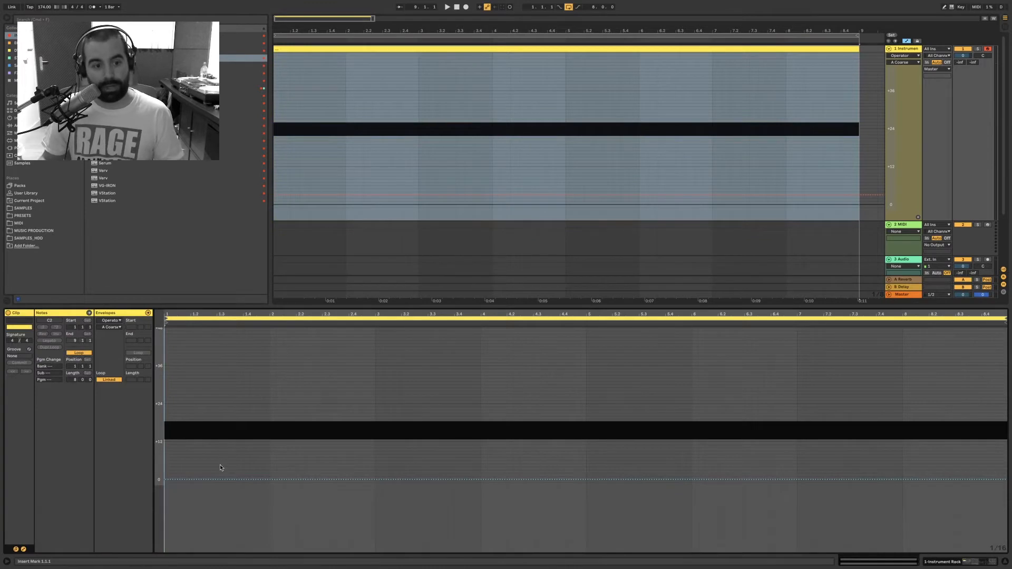
click(111, 322)
click(111, 333)
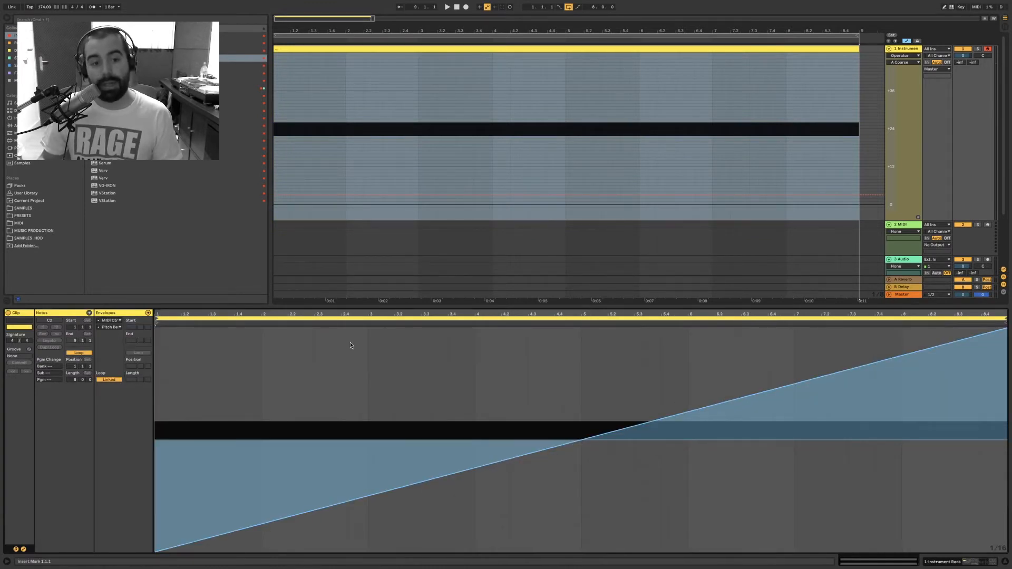
key(super+alt+l)
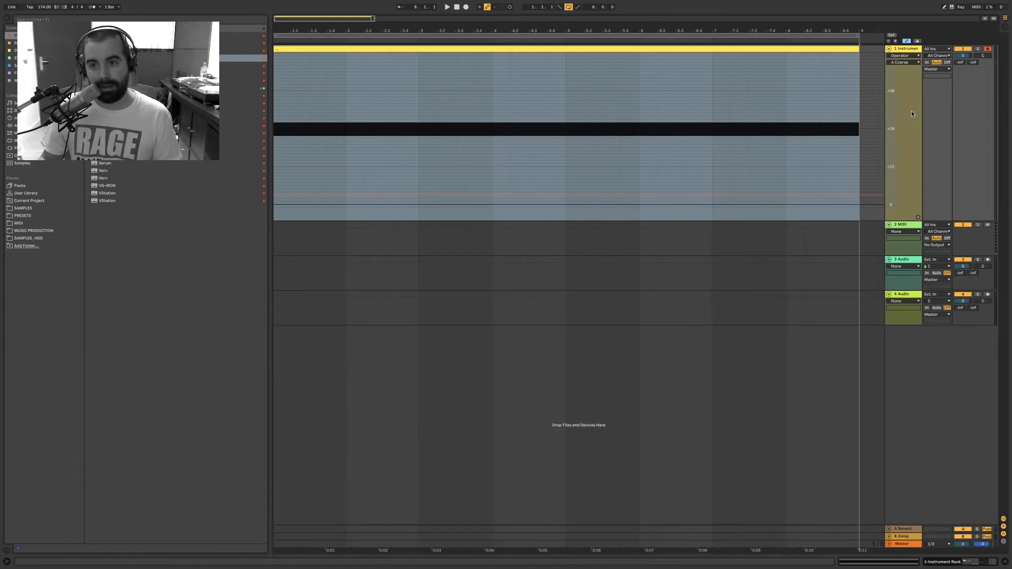
click(989, 137)
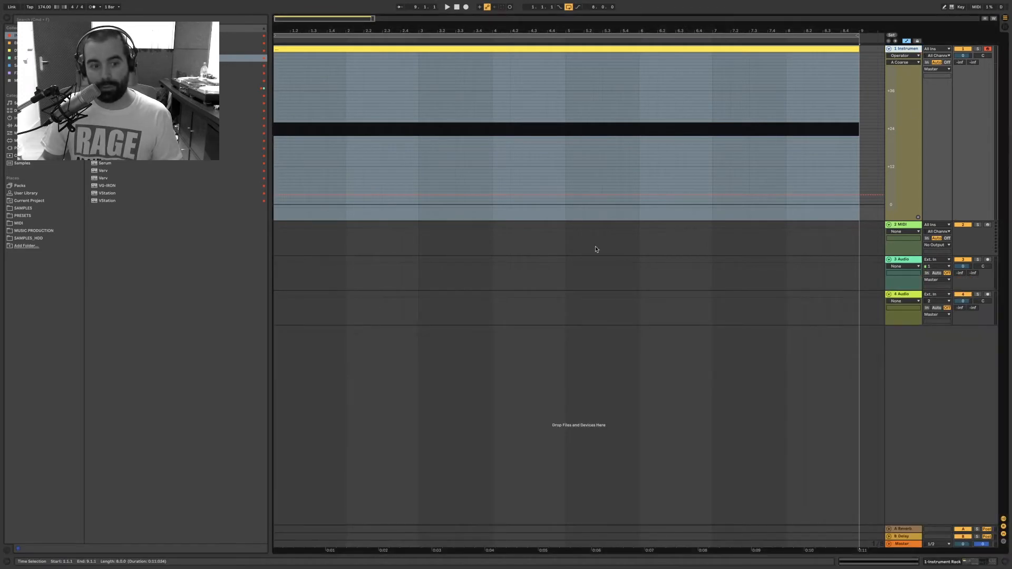
- Show the Instrument Rack's devices, activate the RUIDO chain, mute the TONAL chain and play the noise alone
double_click(912, 50)
click(88, 501)
click(88, 507)
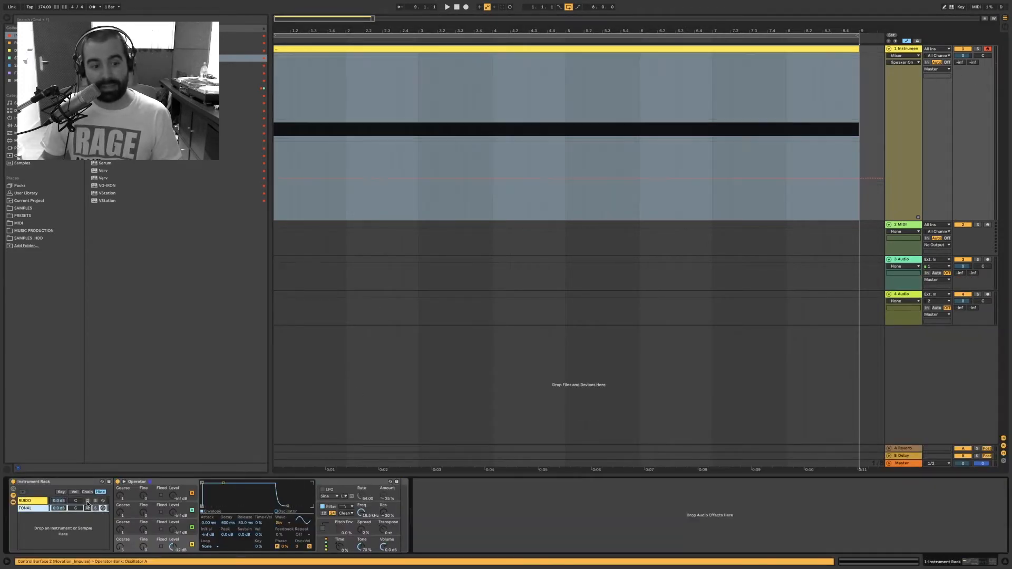
click(88, 502)
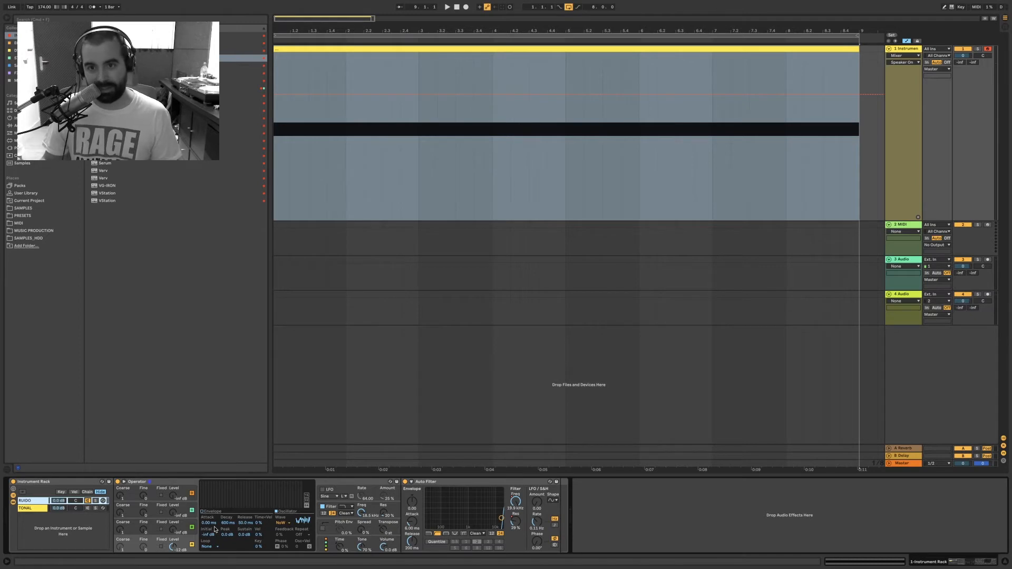
key(space)
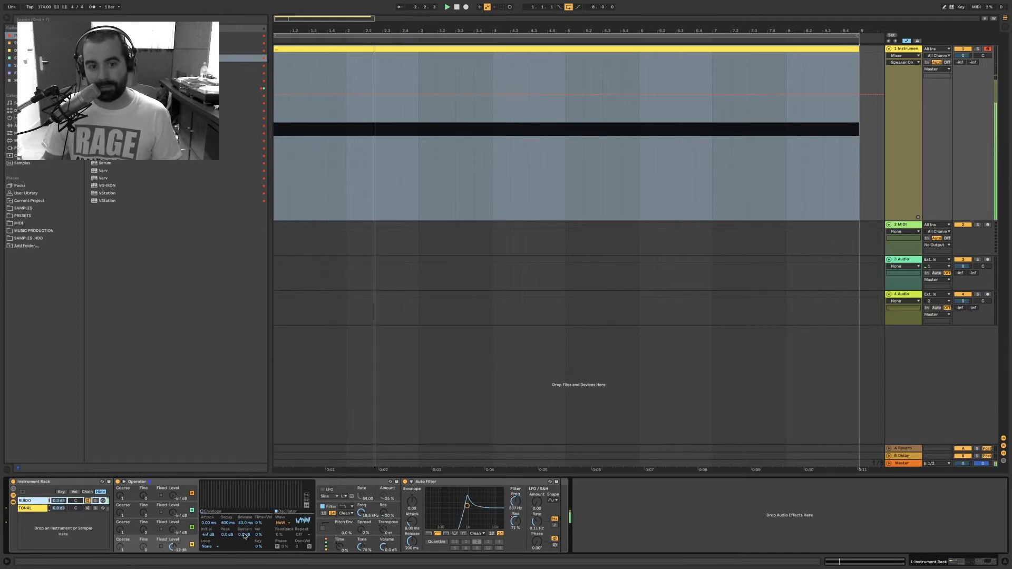
- Play the RUIDO chain with its Auto Filter bypassed, then switched back on
key(space)
click(405, 482)
key(space)
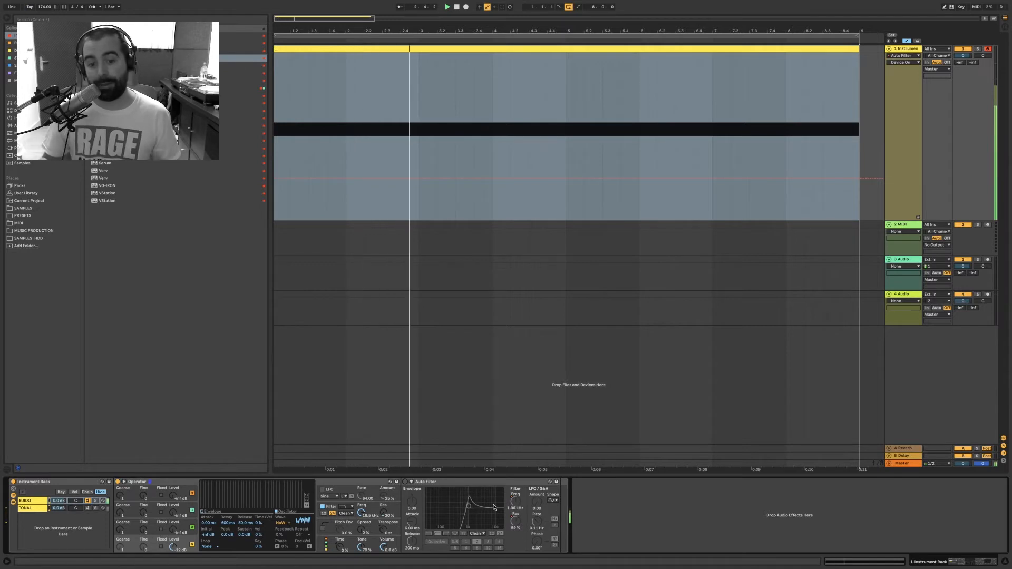
click(406, 482)
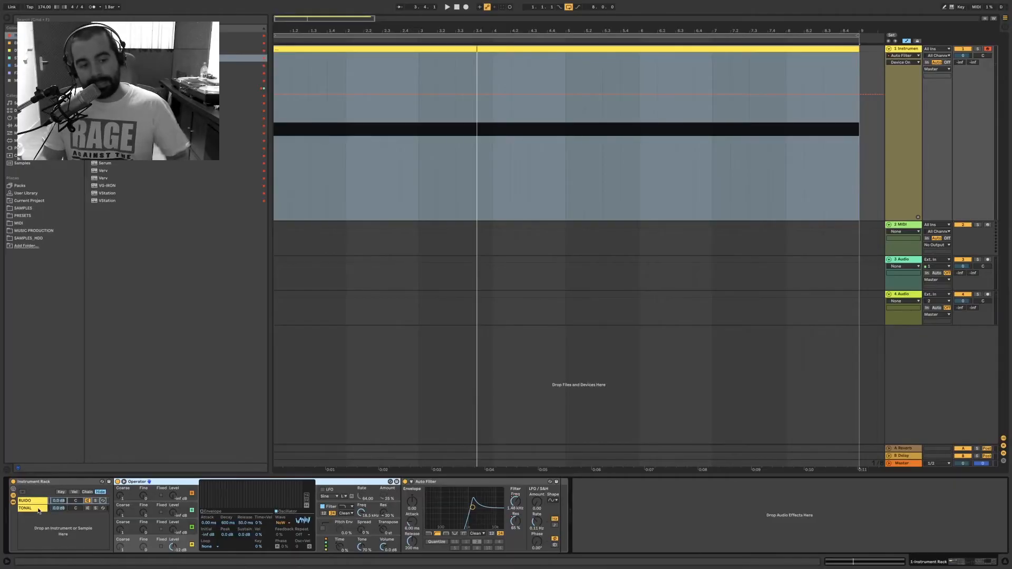
- Play the TONAL chain with RUIDO muted, then reactivate RUIDO and play both chains together
click(38, 509)
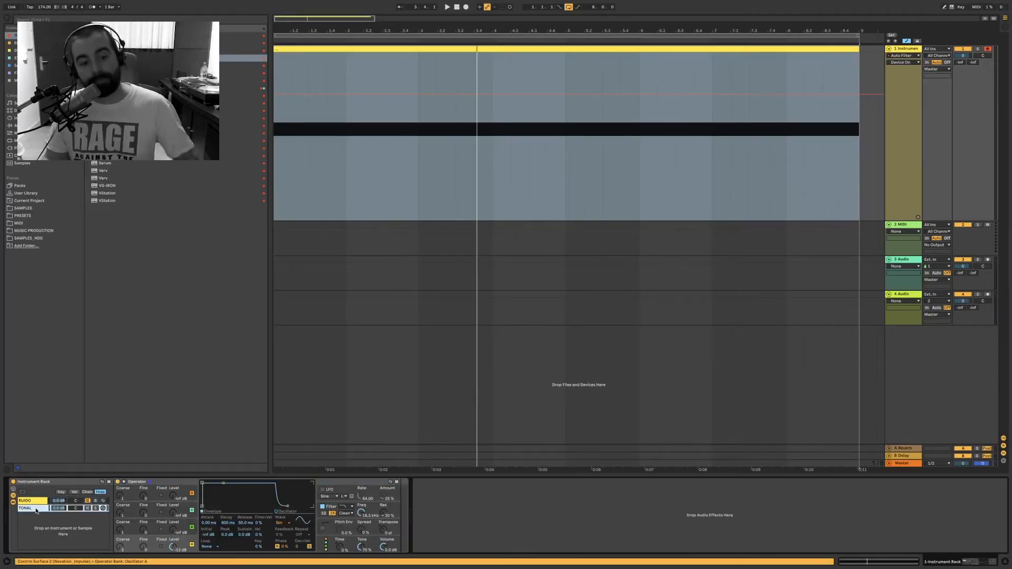
click(88, 509)
click(87, 501)
click(31, 509)
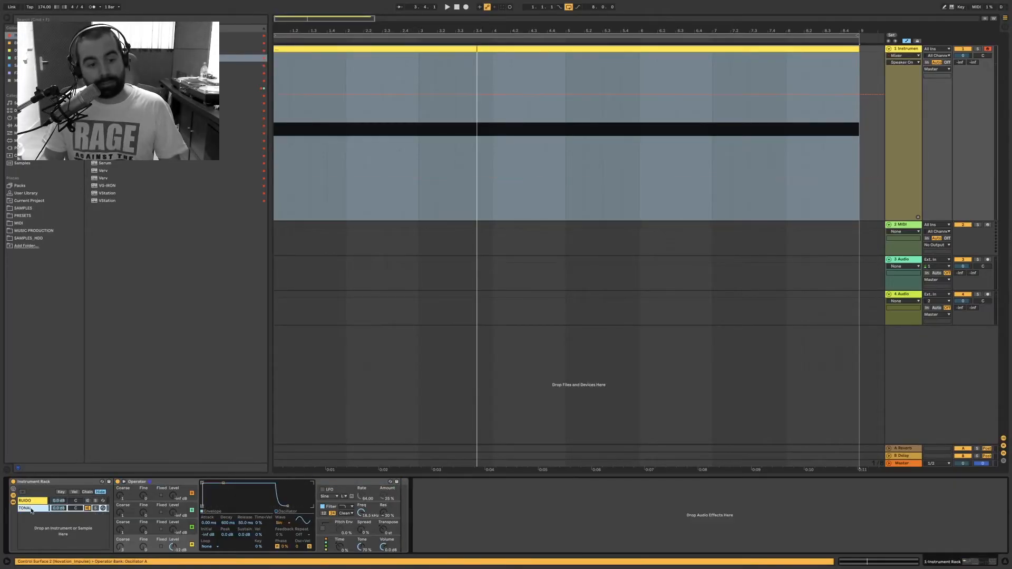
key(space)
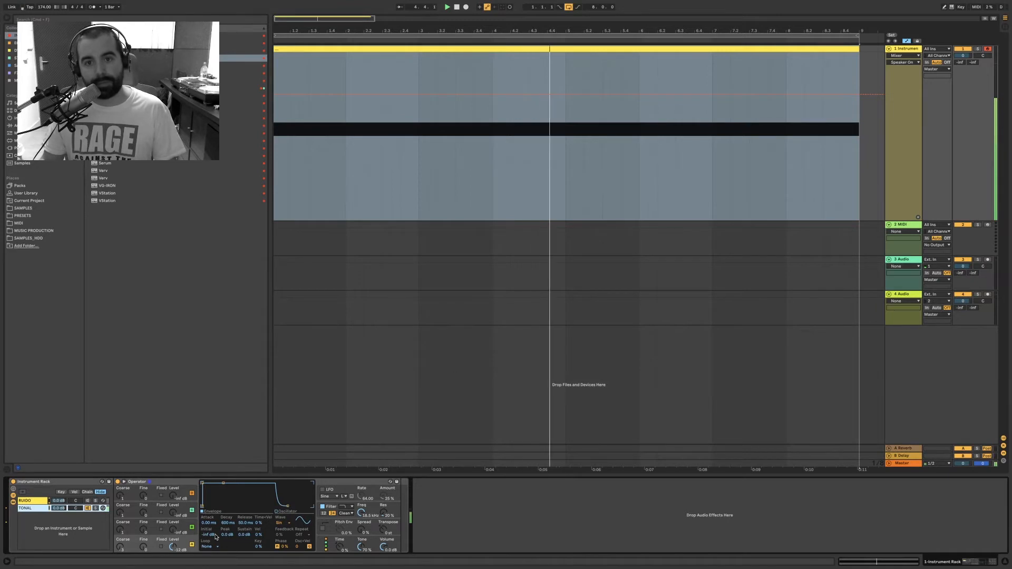
click(90, 501)
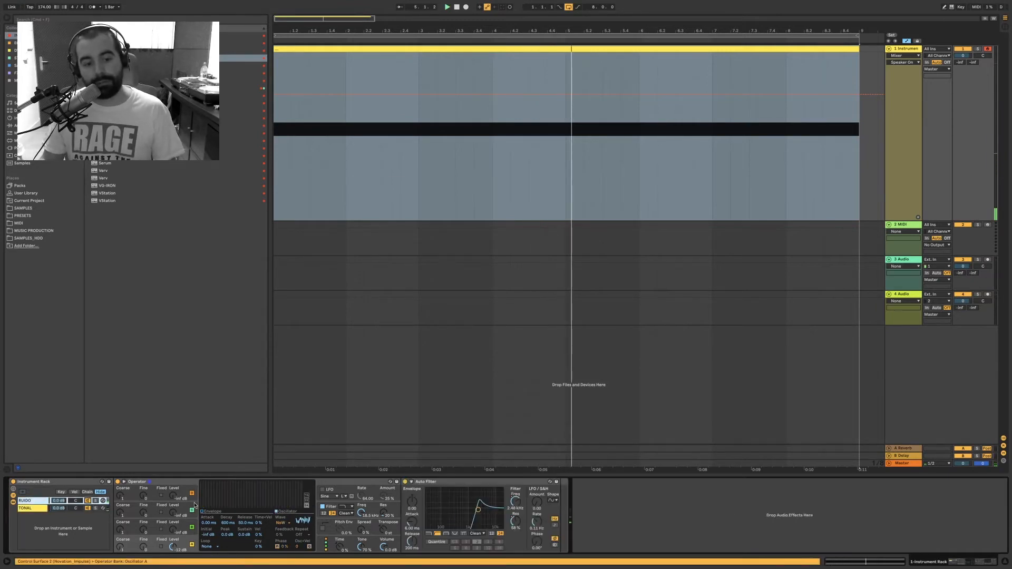
key(space)
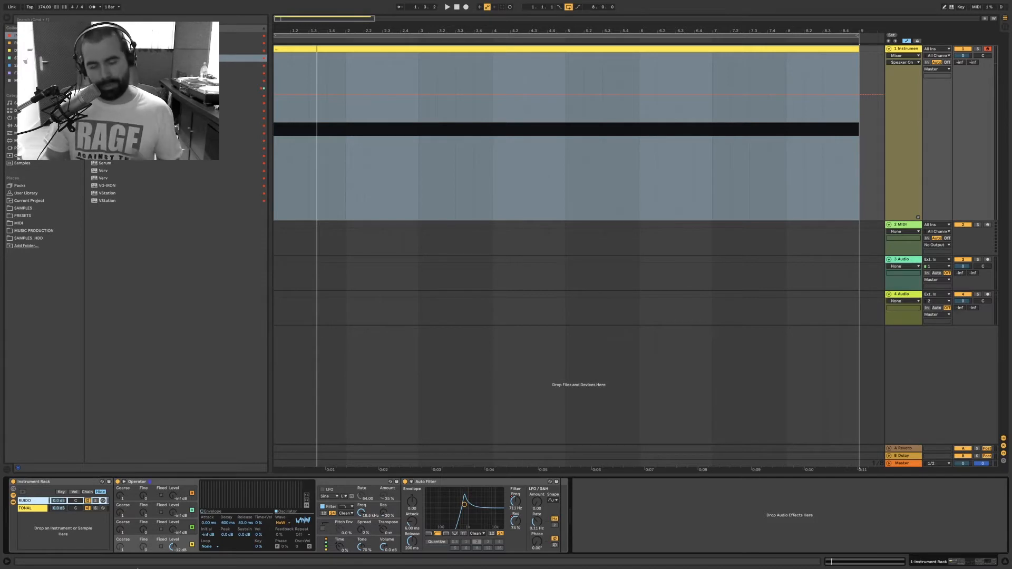
- With the RUIDO chain muted, enable the TONAL Operator's LFO and try adjusting oscillator A's Fine tuning
click(54, 509)
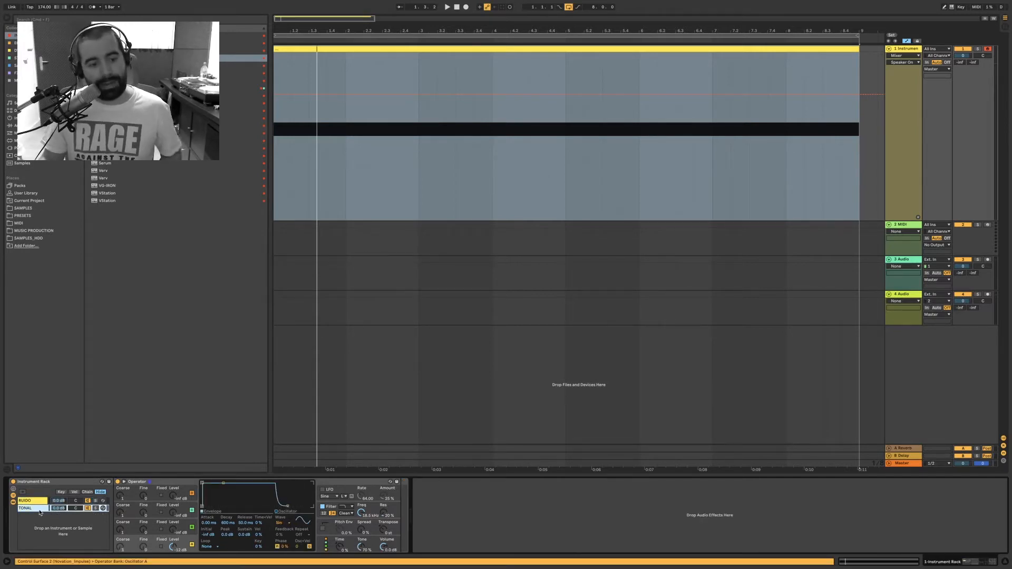
click(87, 501)
click(80, 510)
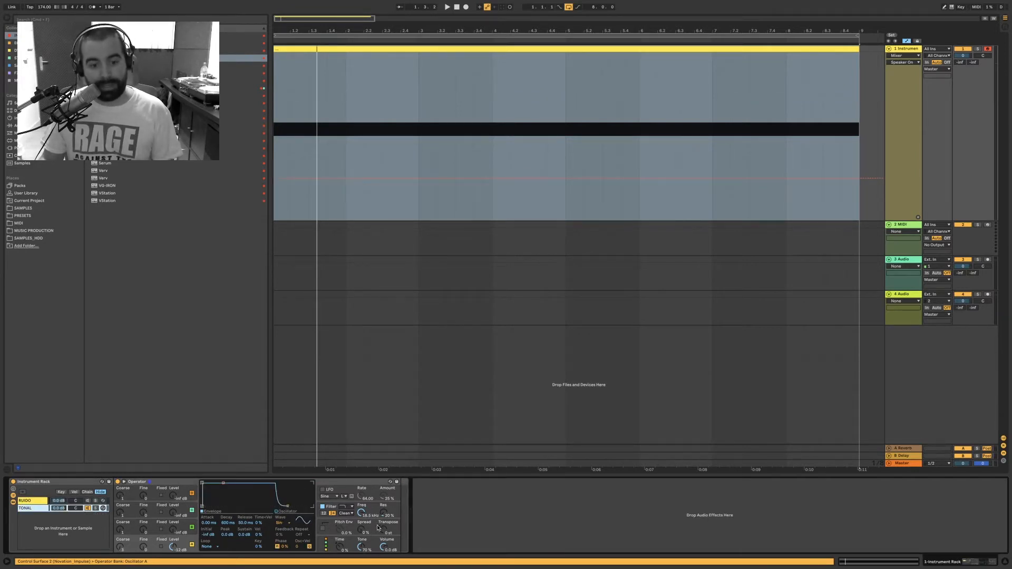
click(323, 490)
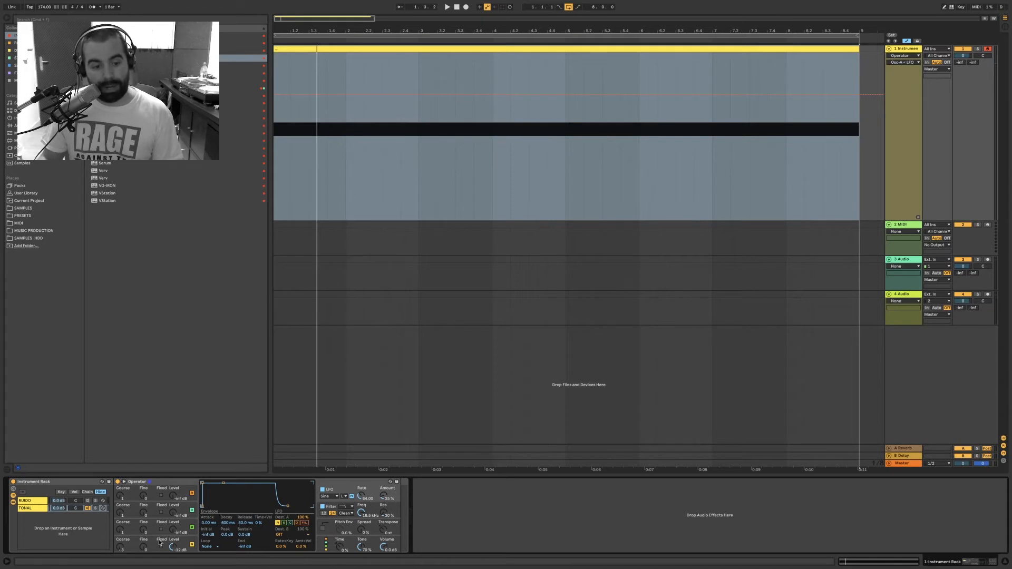
drag(146, 549, 146, 527)
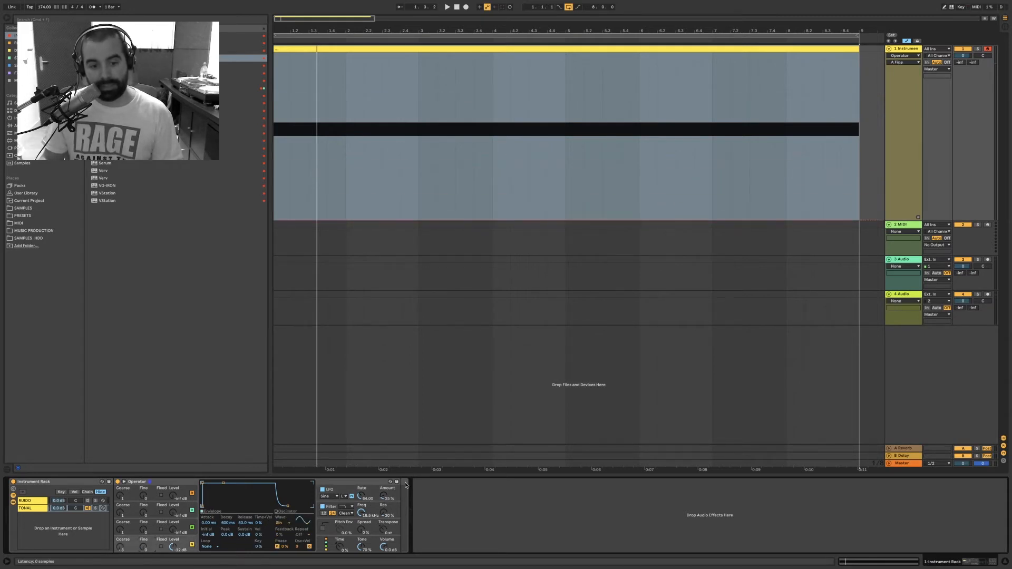
- Set the TONAL Operator's LFO to a Sine waveform with 100% Amount and its Rate at 0.00
click(362, 497)
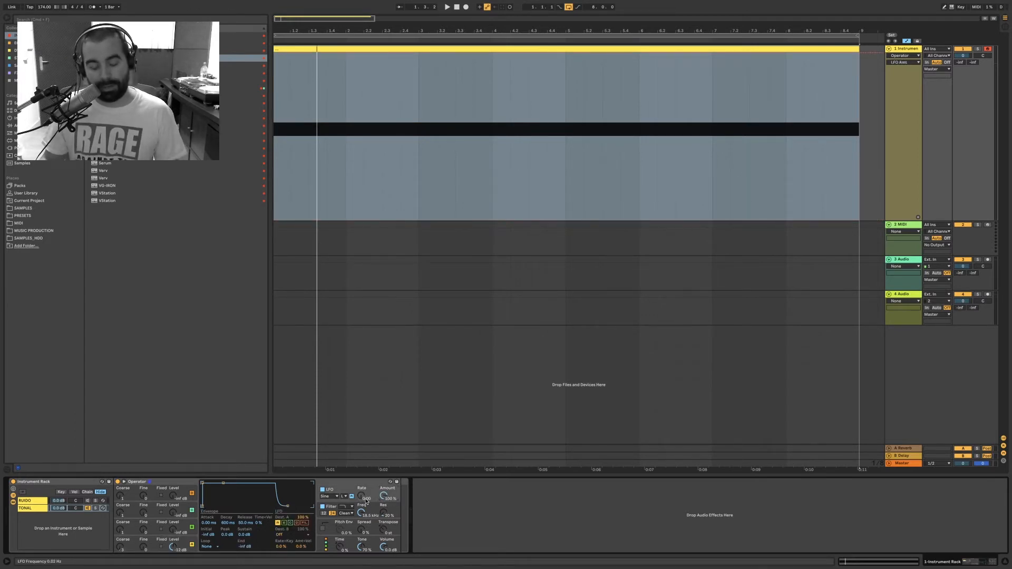
click(336, 499)
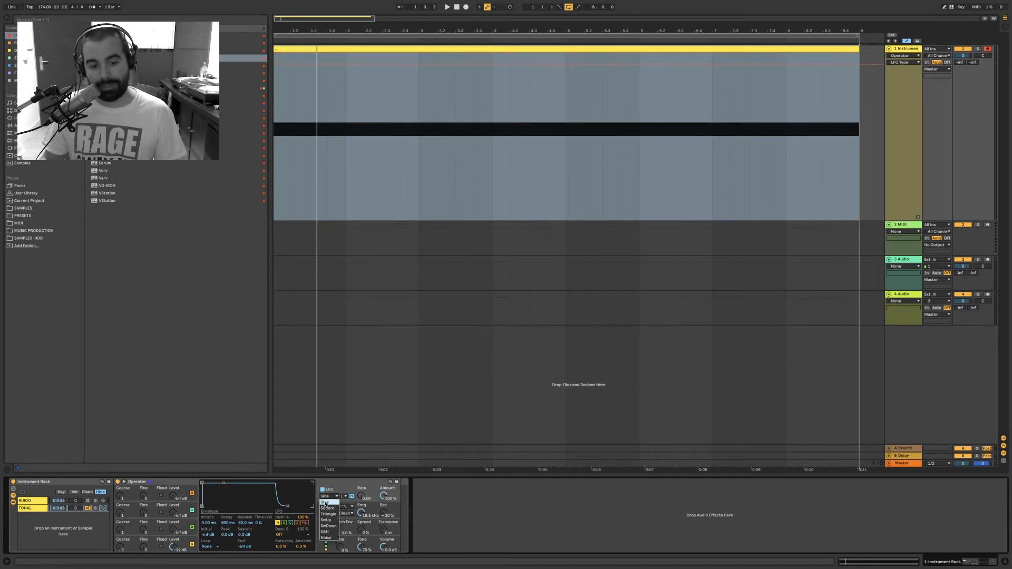
click(325, 503)
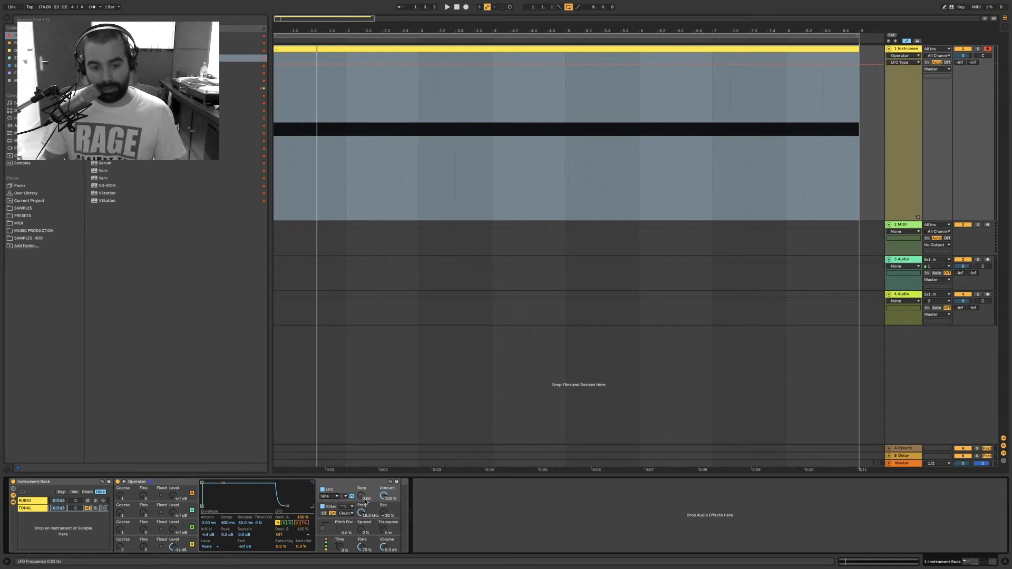
- Play the TONAL chain while raising the Operator's LFO Rate to about 1 Hz
key(space)
mouse_move(365, 499)
mouse_down()
mouse_move(365, 396)
mouse_move(363, 499)
mouse_up()
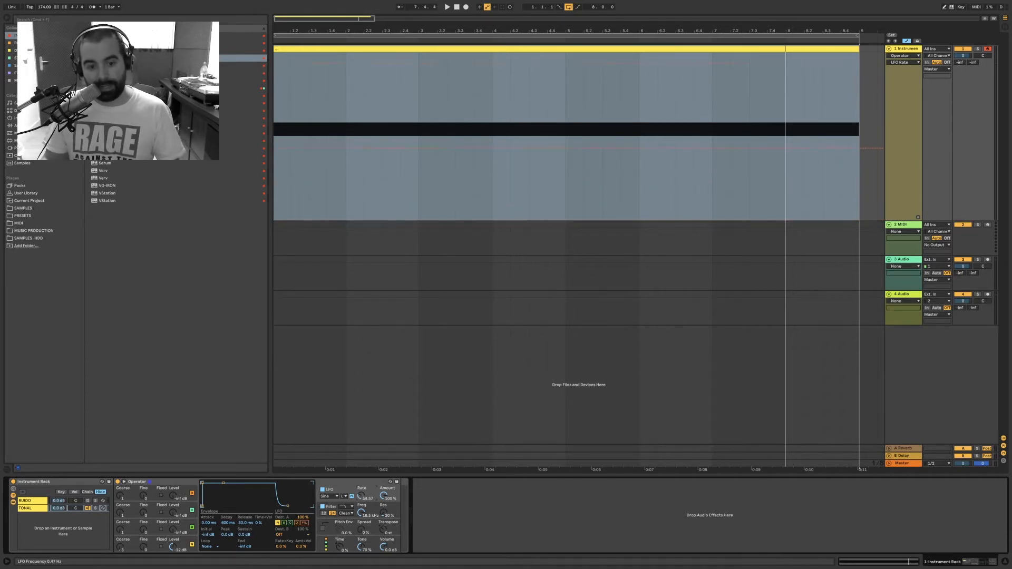
mouse_move(363, 501)
mouse_down()
mouse_move(365, 489)
mouse_move(361, 505)
mouse_up()
key(space)
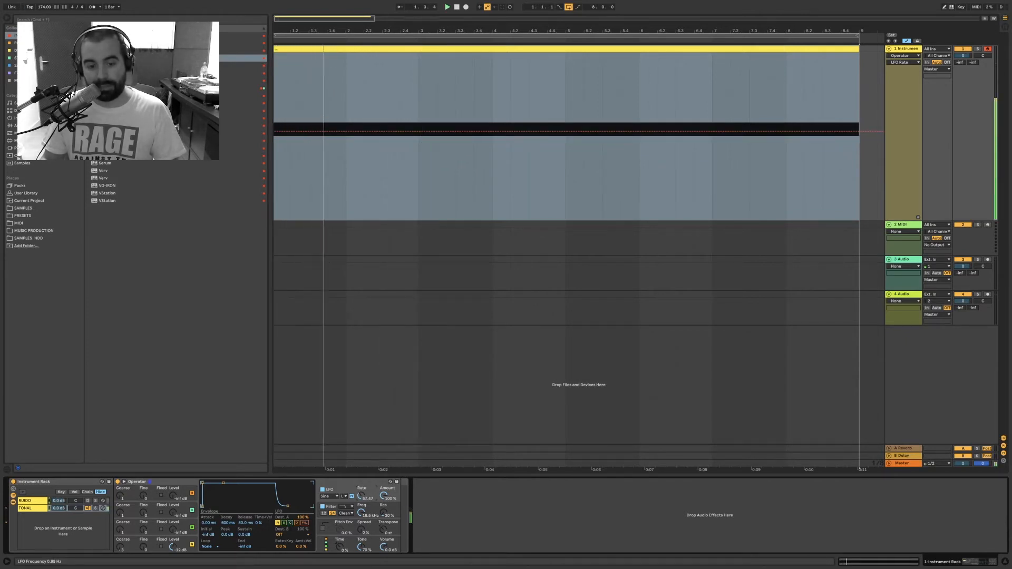
- Automate the TONAL Operator's LFO Rate across the eight-bar clip as an upward-bent curve ending at about 113
right_click(362, 499)
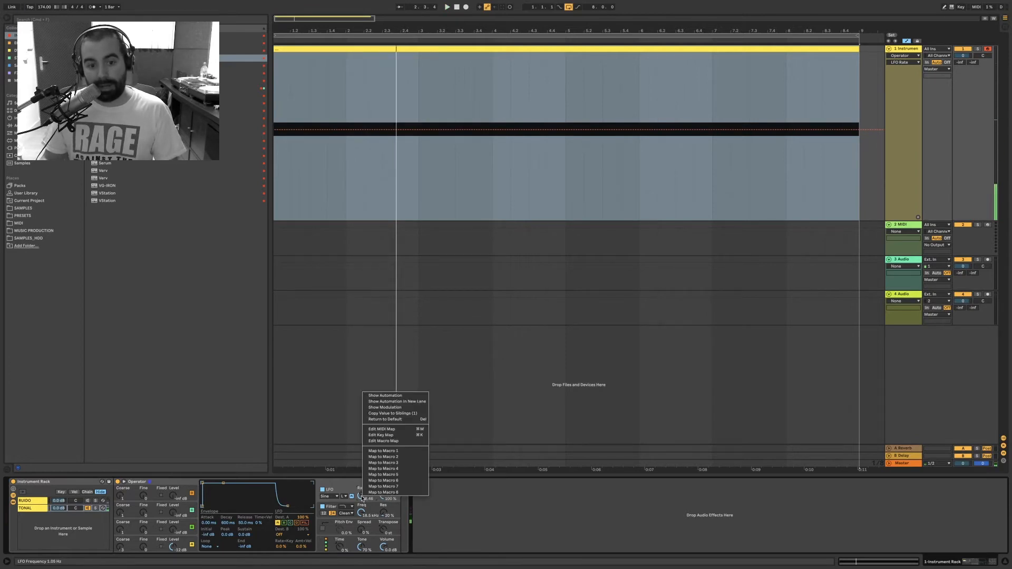
click(383, 395)
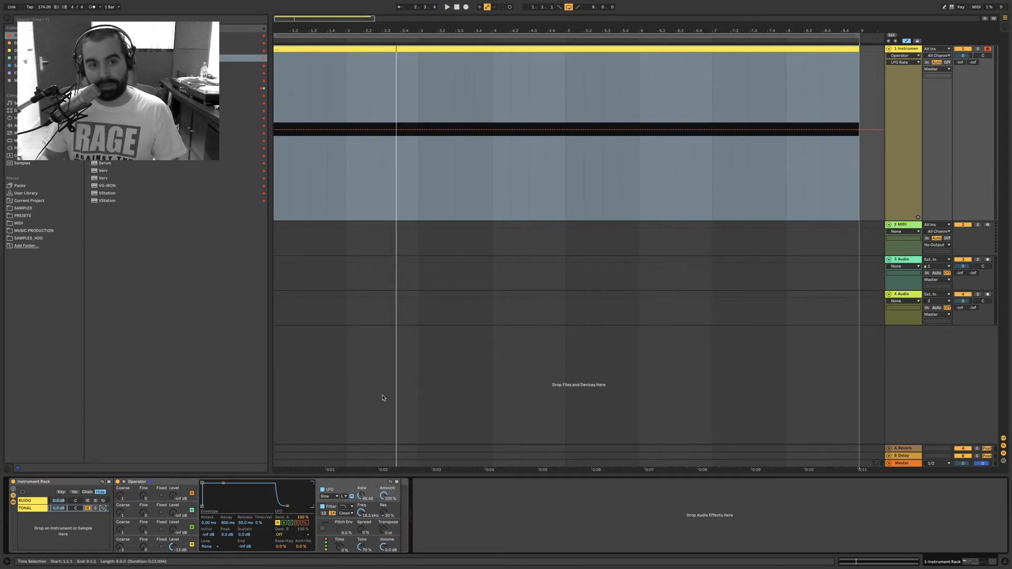
click(276, 132)
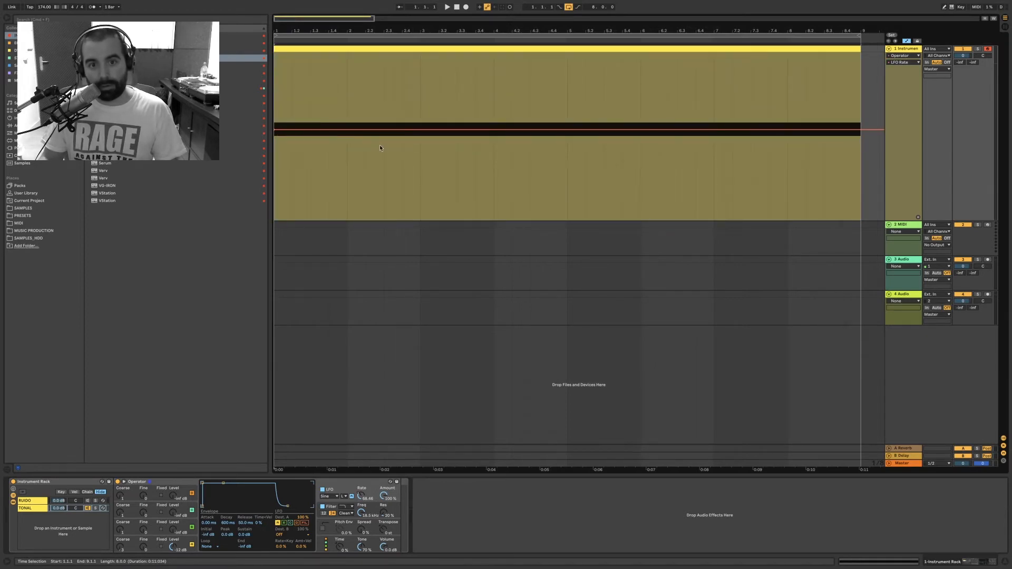
drag(861, 133, 860, 78)
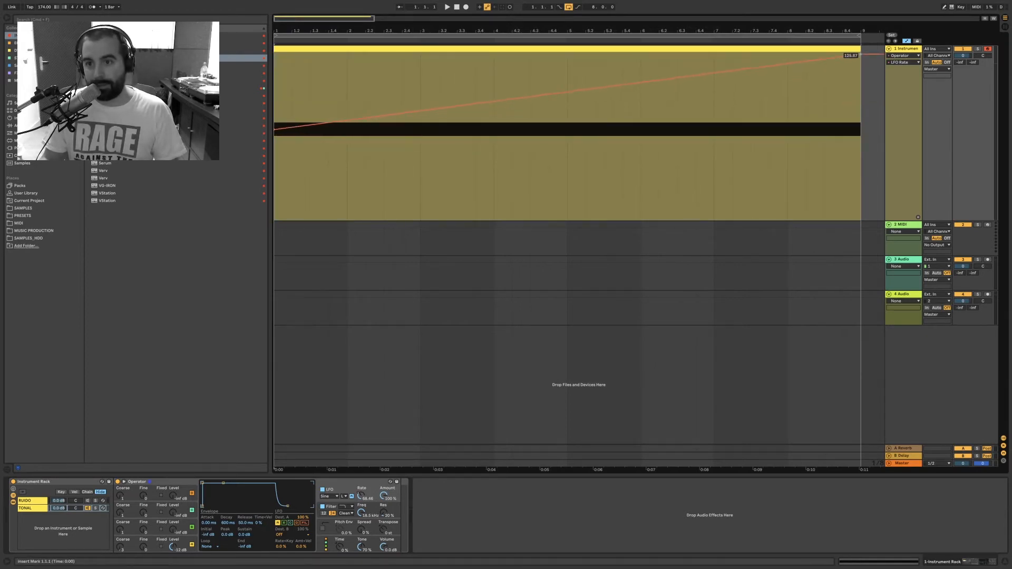
key(space)
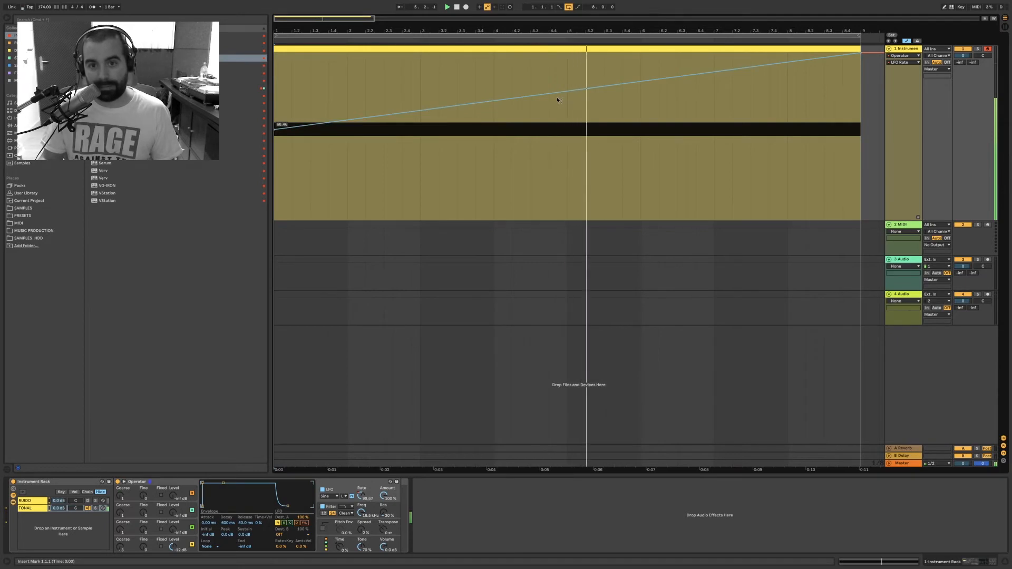
drag(557, 96, 557, 73)
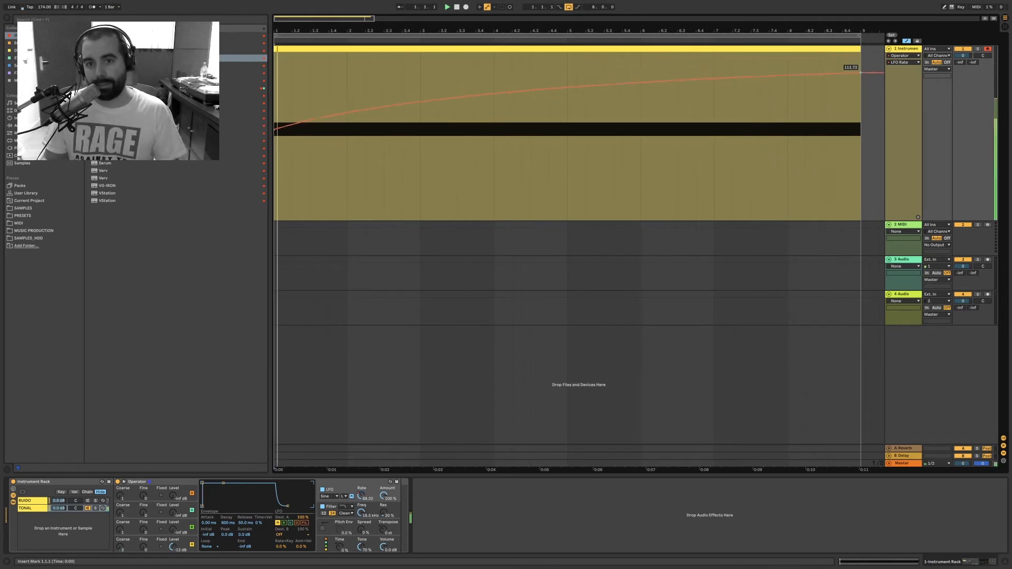
- Turn off the arrangement loop and play the automated TONAL riser from bar 7 past the clip's end
click(731, 118)
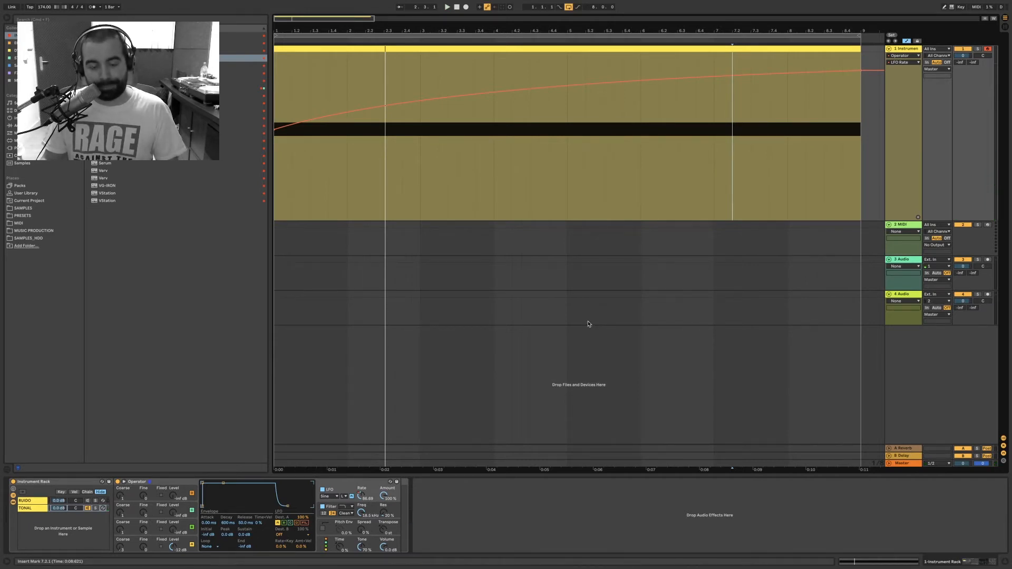
key(space)
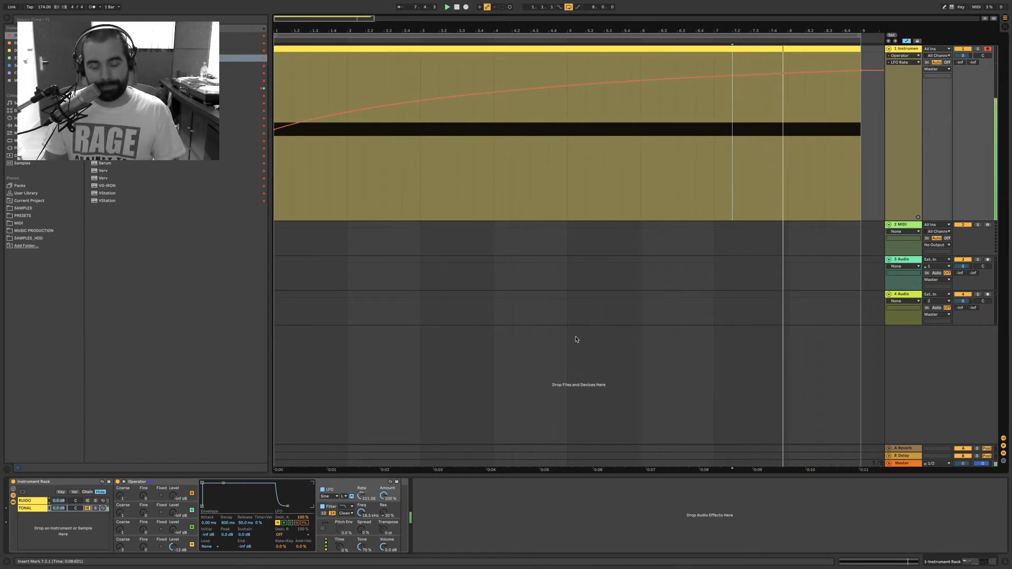
click(569, 8)
scroll(418, 84, down, 3)
key(space)
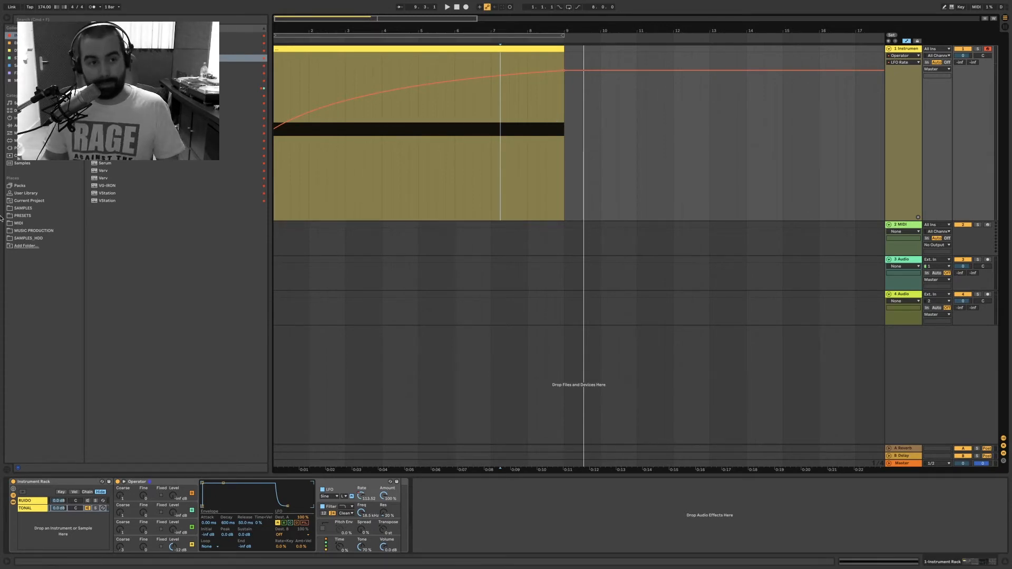
- Add a Reverb audio effect after the Operator in the TONAL chain
click(21, 72)
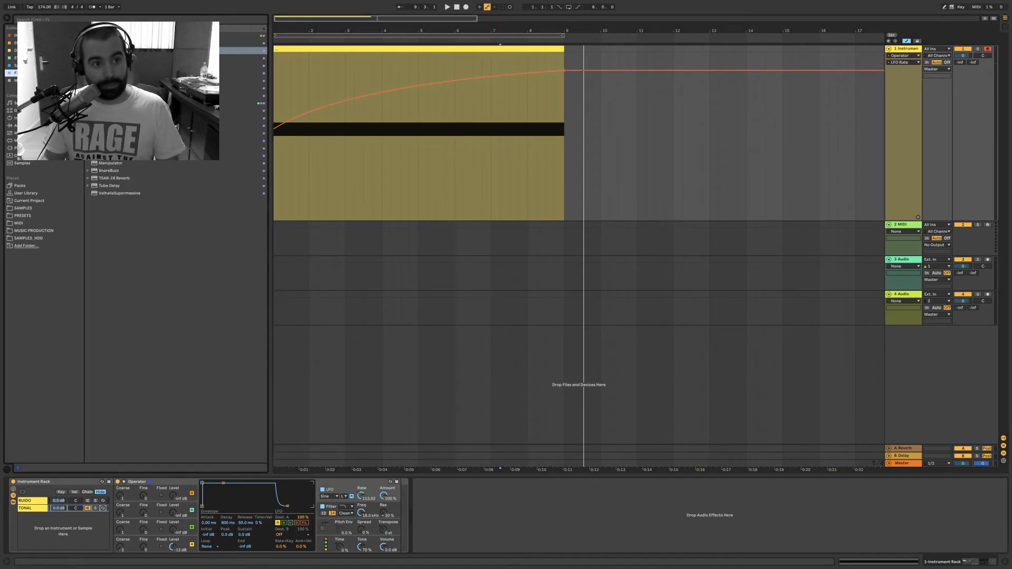
key(Down)
key(Down)
key(Down)
key(Down)
key(Down)
key(Down)
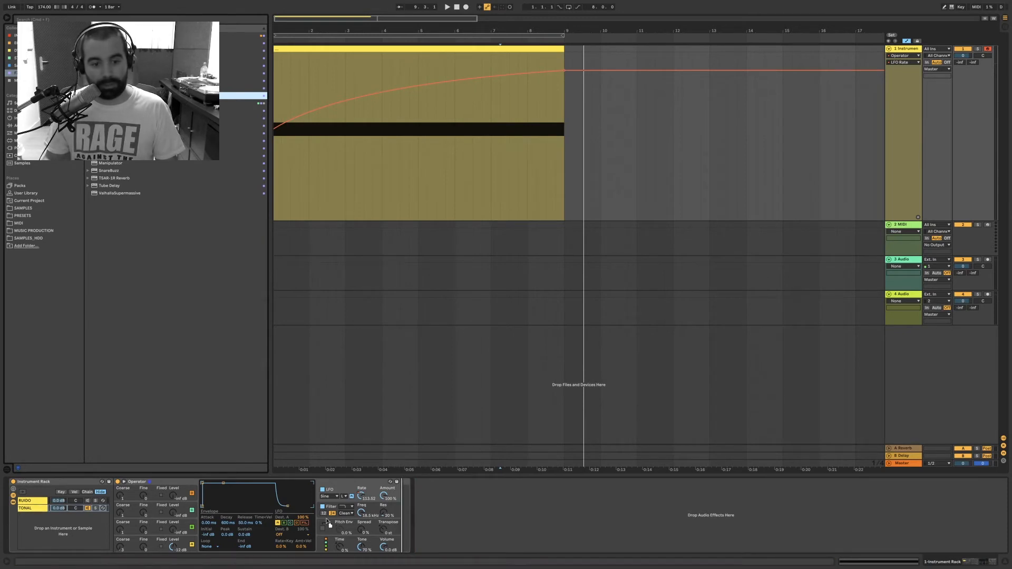
key(Return)
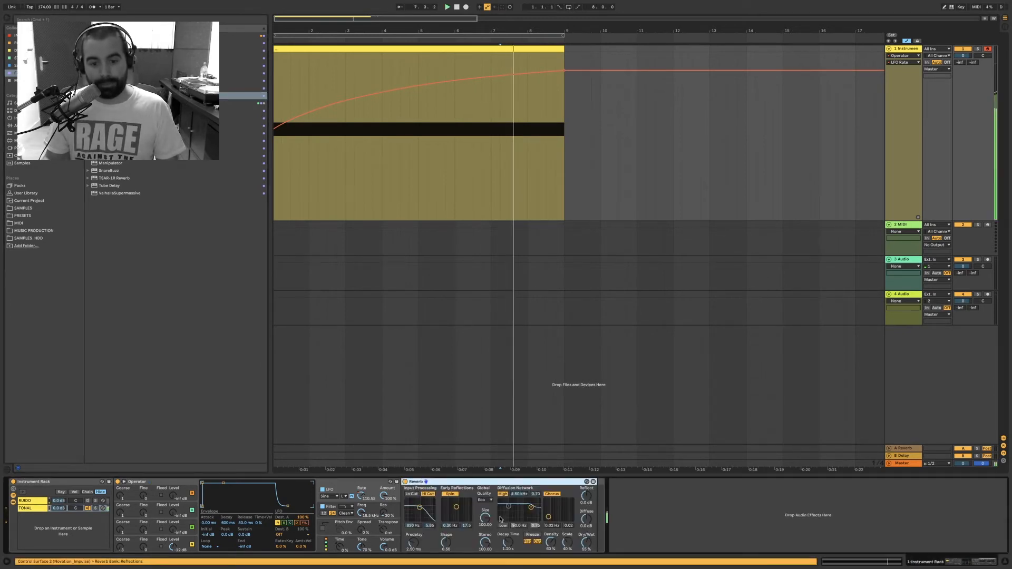
- Set the Reverb's Quality to High and its Dry/Wet to about 42% while playing the riser's ending
click(485, 500)
click(484, 518)
key(space)
key(space)
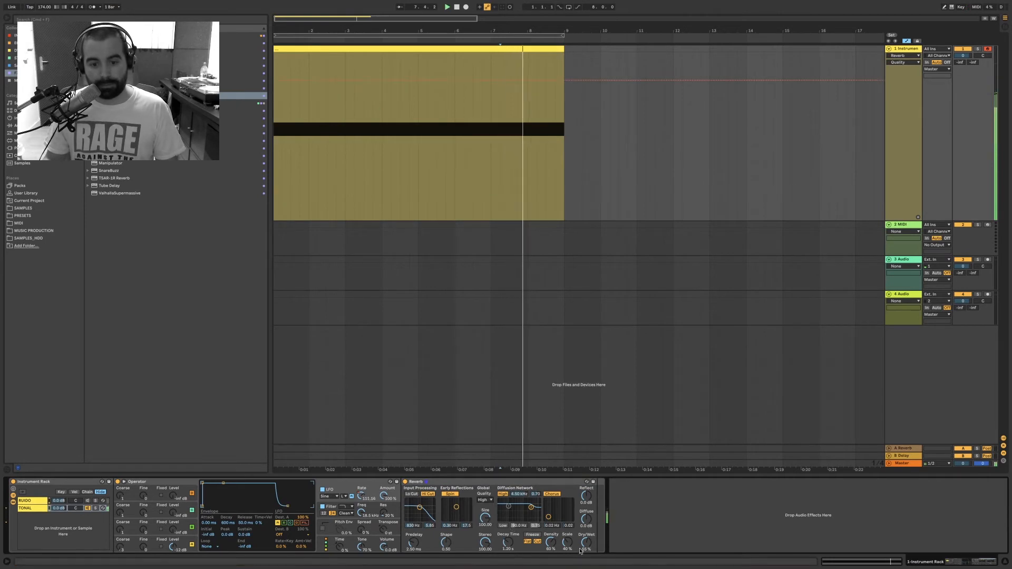
drag(586, 543, 586, 552)
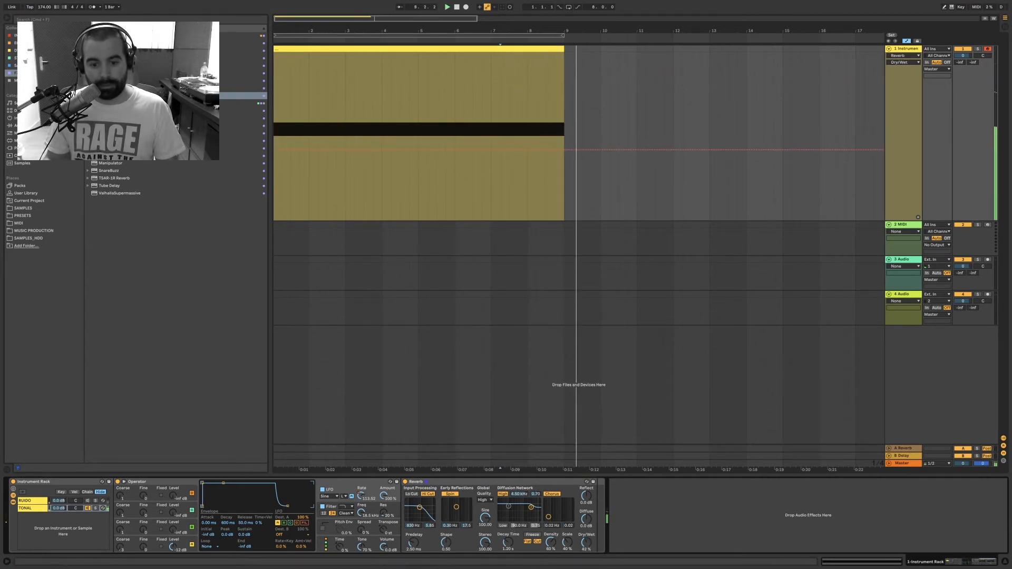
key(space)
key(space)
- Lengthen the Reverb's Decay Time while replaying the end of the riser
drag(508, 542, 508, 538)
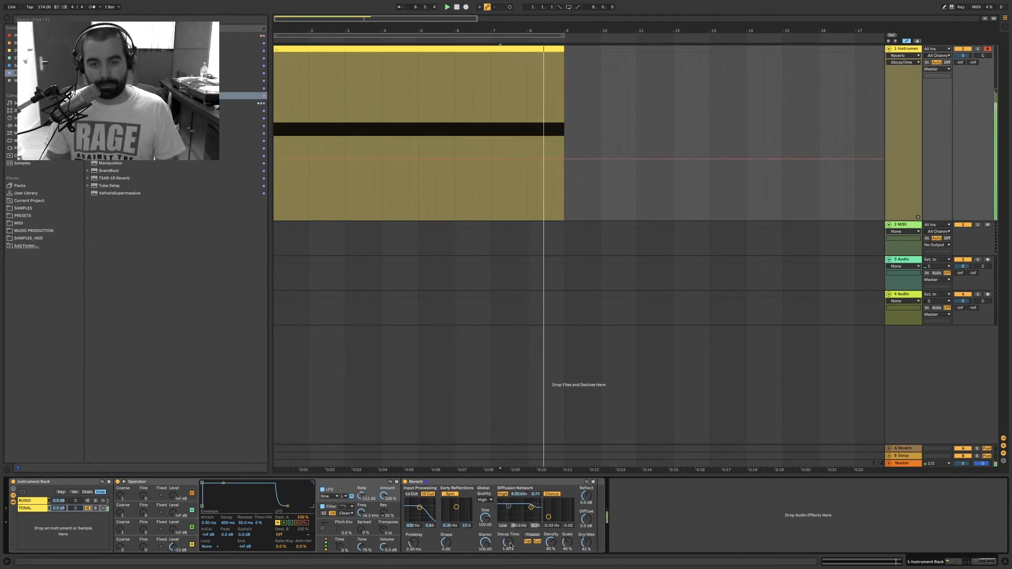
key(space)
key(space)
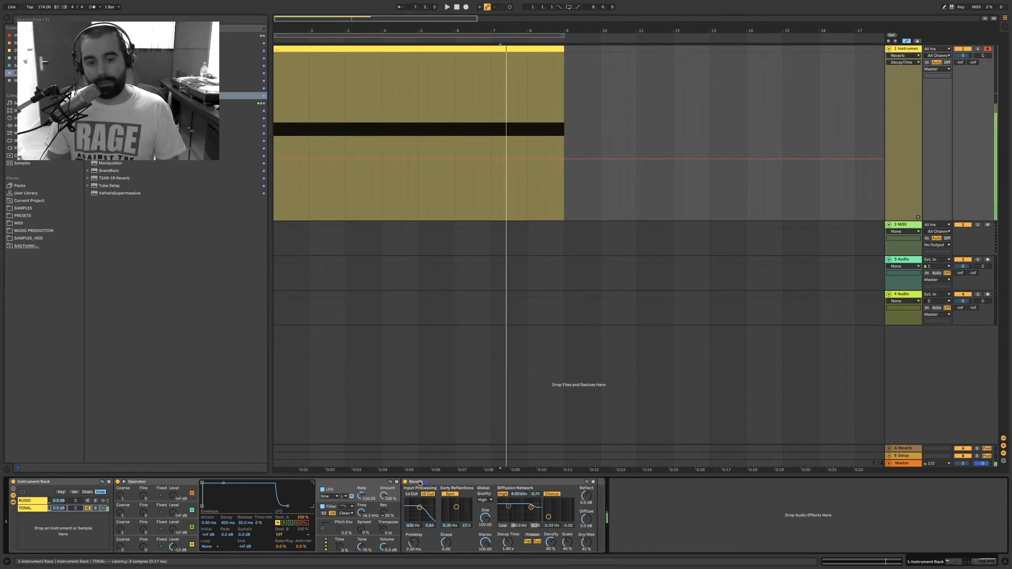
- Move the Reverb outside the Instrument Rack so it processes both chains, then reactivate RUIDO and play the ending
drag(417, 482, 625, 501)
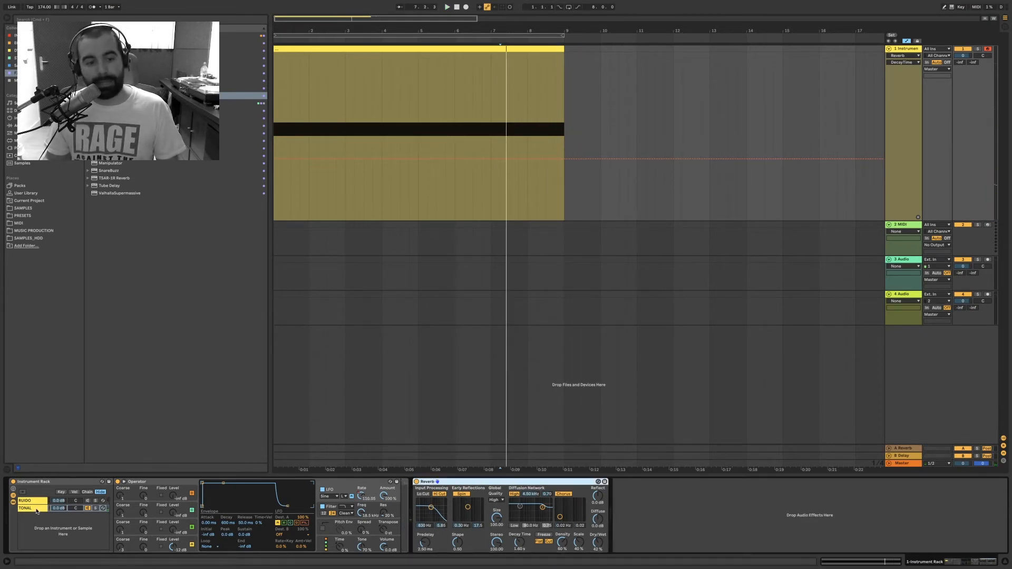
click(87, 502)
key(space)
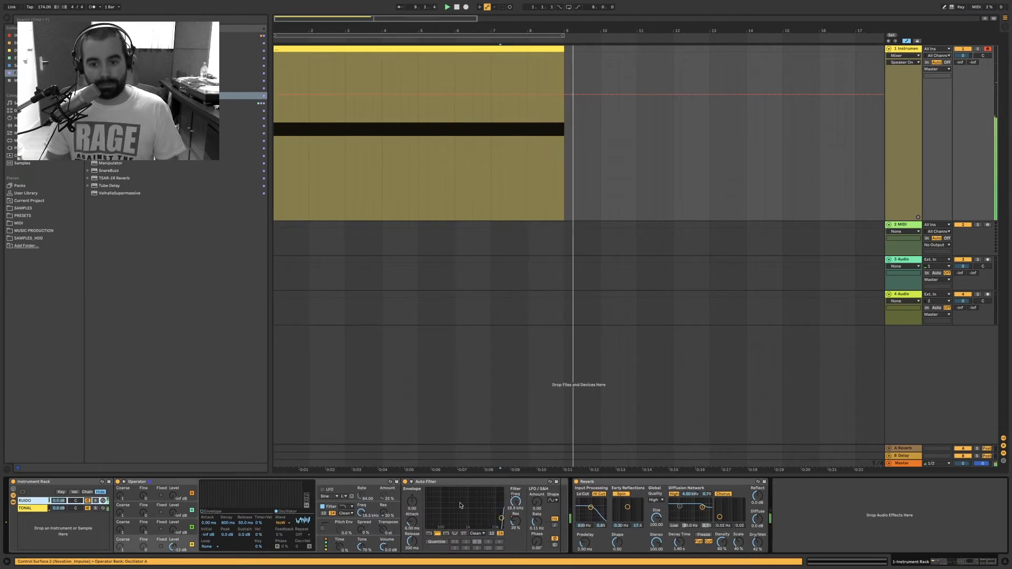
key(space)
key(space)
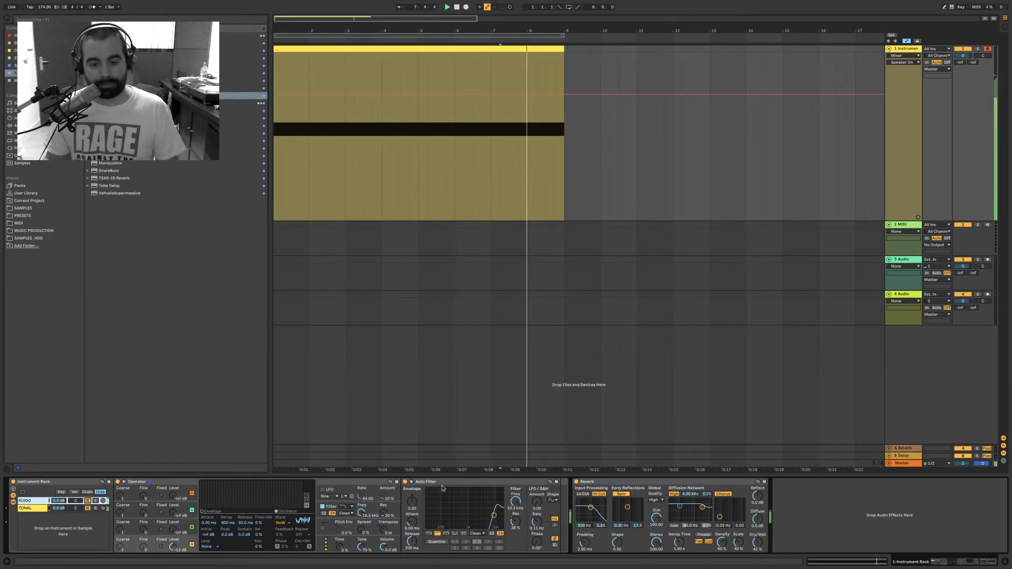
- Add a Chorus effect after the Operator in the TONAL chain
click(37, 509)
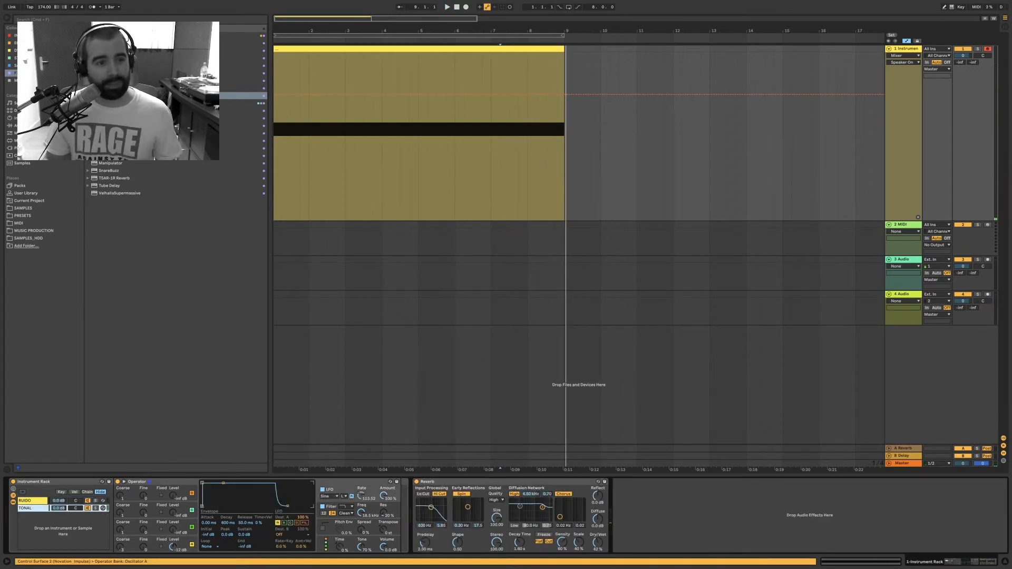
drag(117, 51, 293, 236)
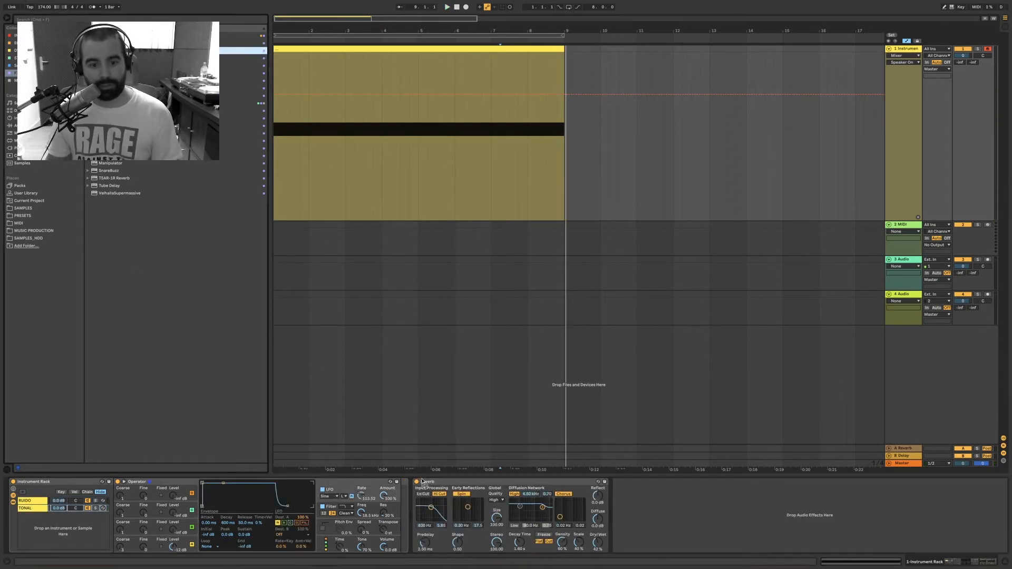
drag(422, 482, 32, 514)
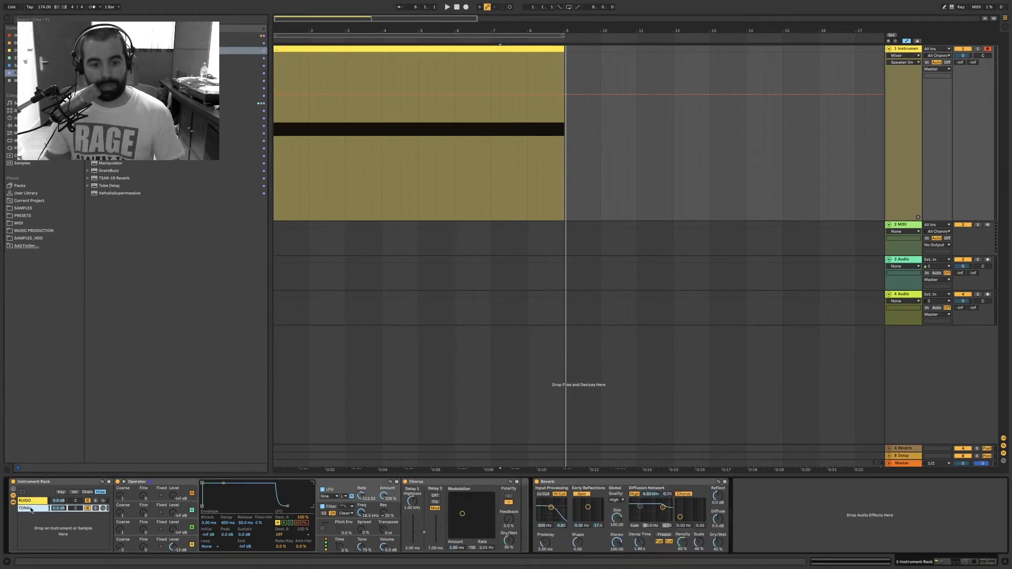
- Raise the Chorus's modulation Amount and Rate while repeatedly playing the end of the riser
key(space)
drag(471, 512, 473, 509)
key(space)
key(space)
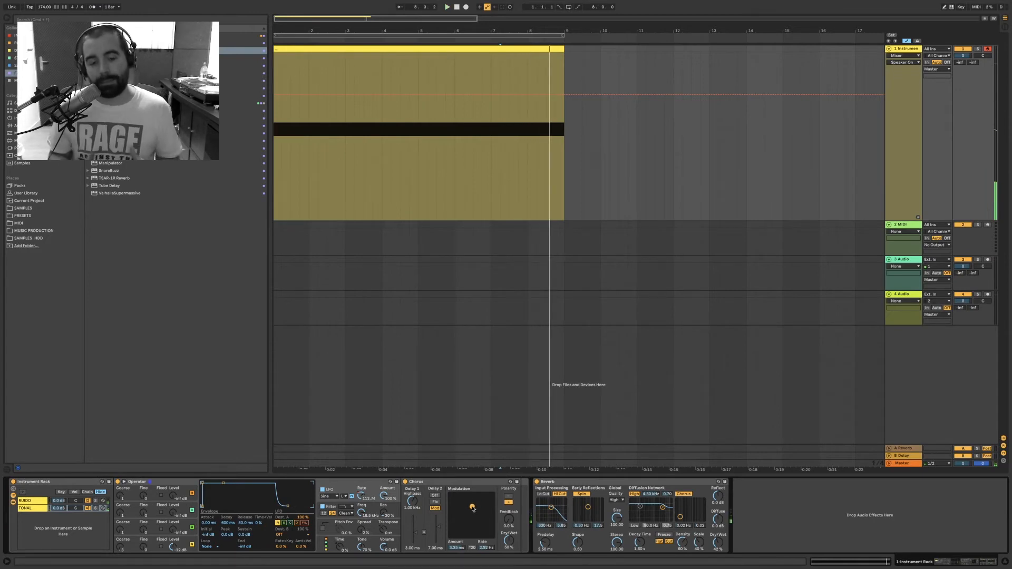
key(space)
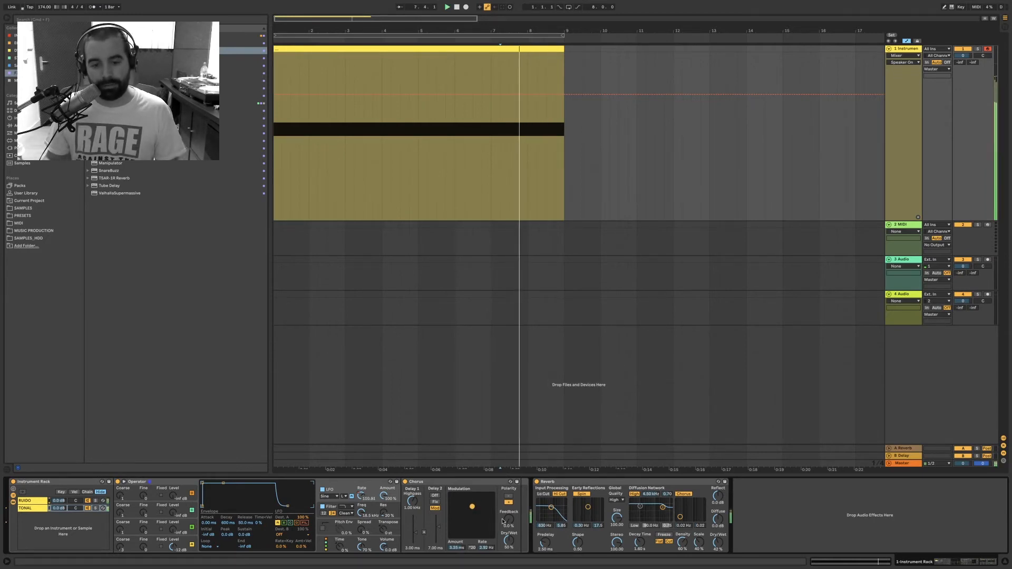
drag(472, 507, 476, 507)
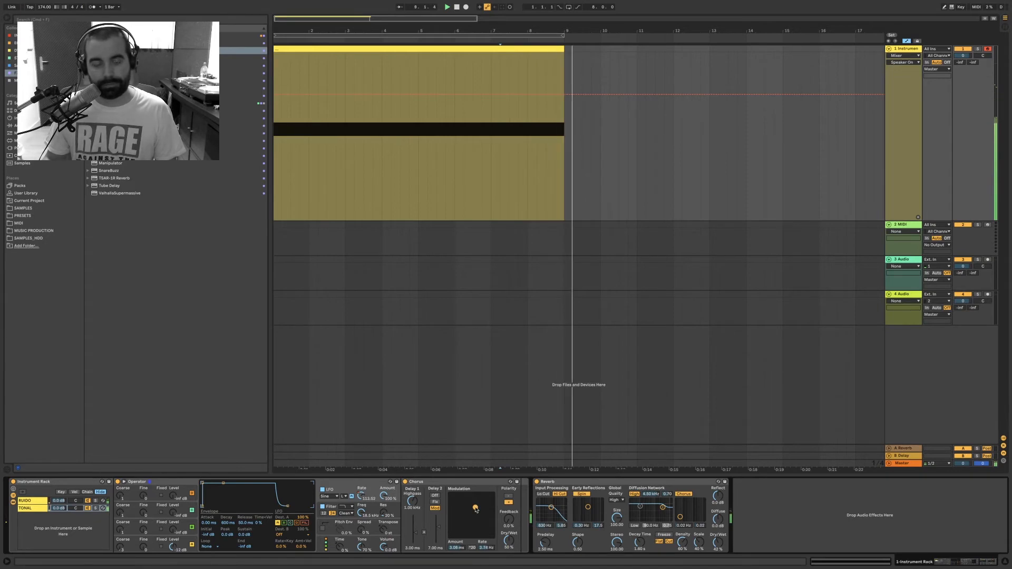
key(space)
key(space)
- Show the RUIDO chain's devices and play the riser with both chains and the effects
click(19, 500)
key(space)
key(space)
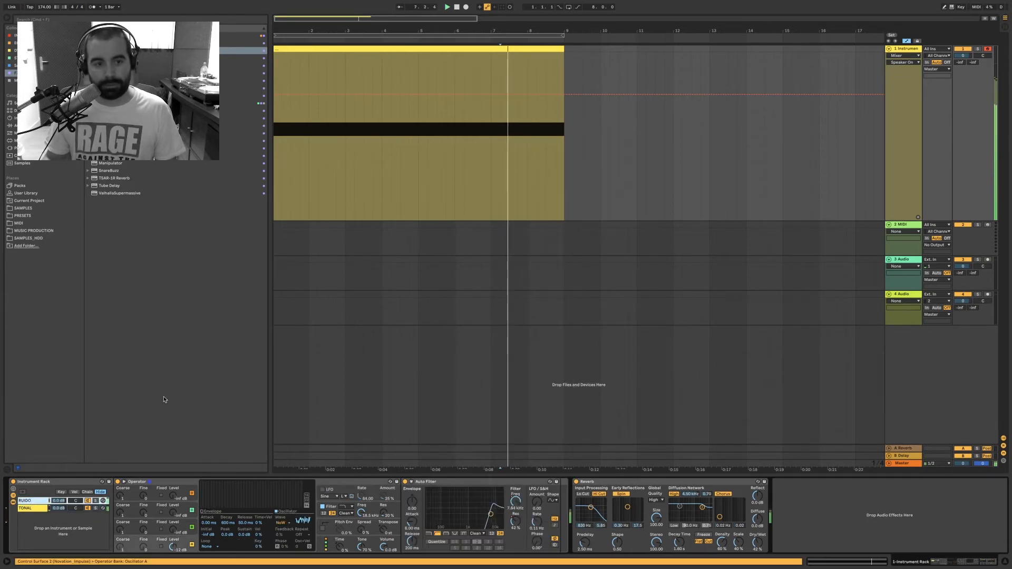
click(315, 48)
key(space)
key(space)
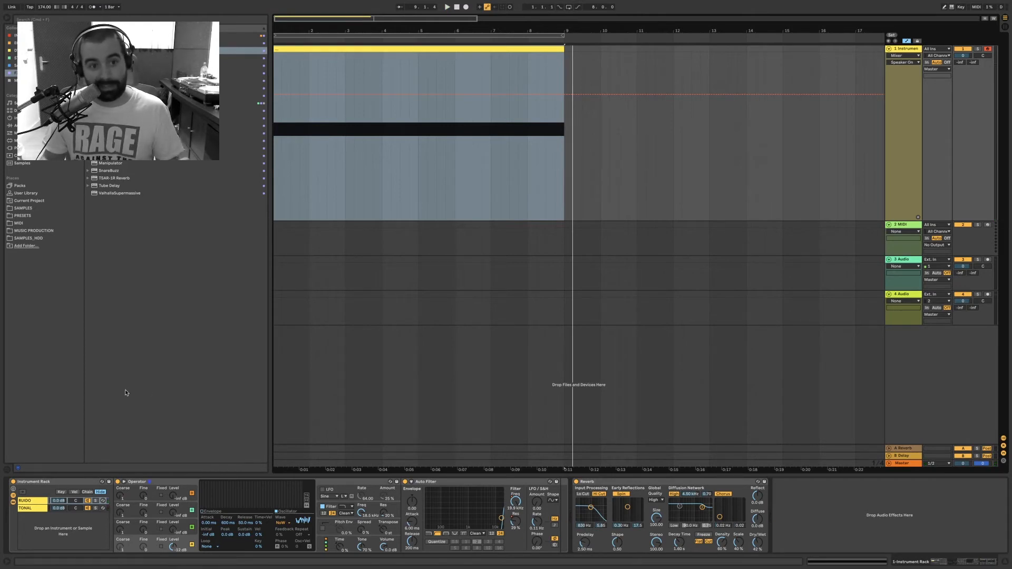
- Lower the RUIDO chain's volume in the Instrument Rack and play the riser
click(30, 504)
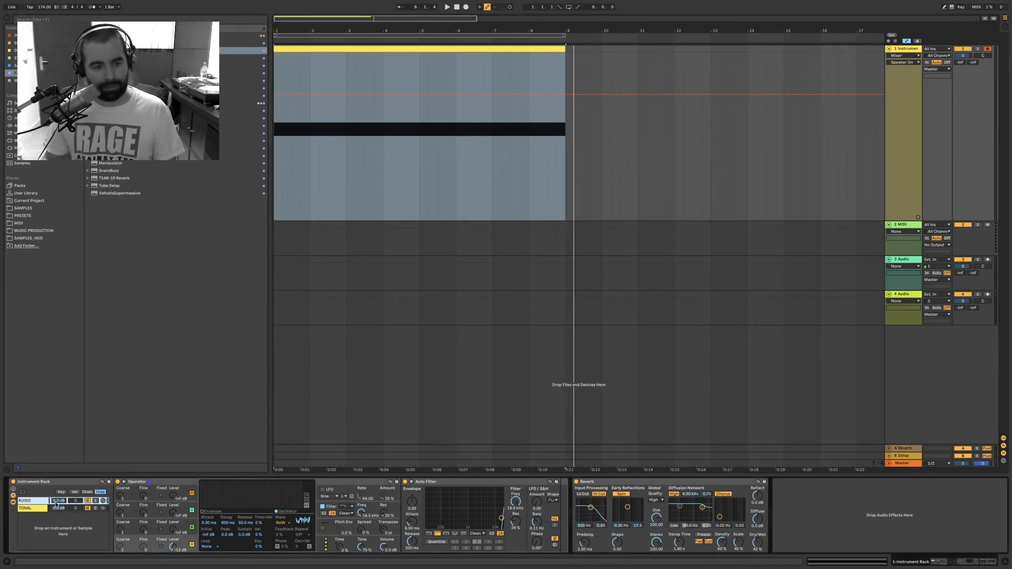
key(space)
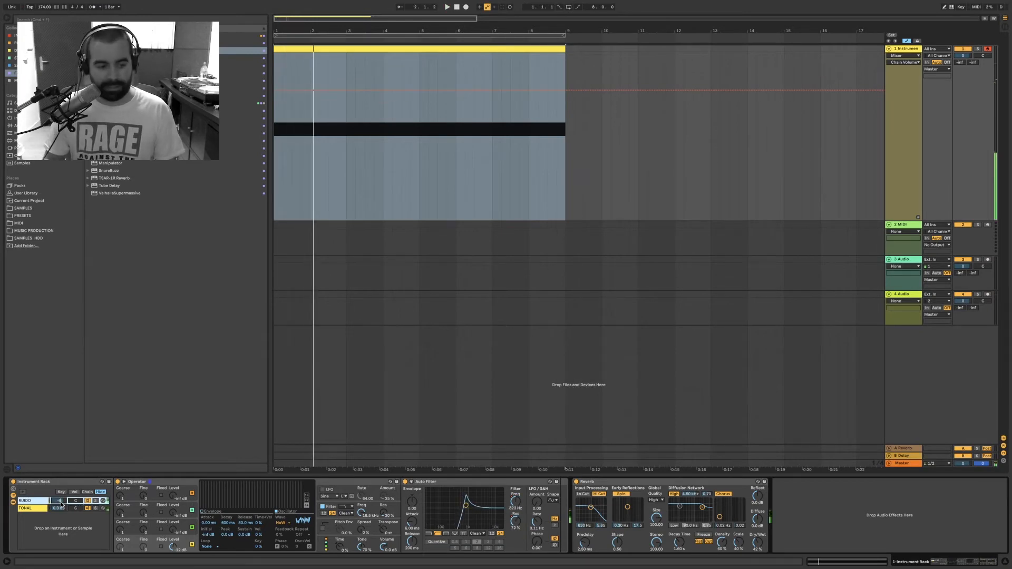
key(space)
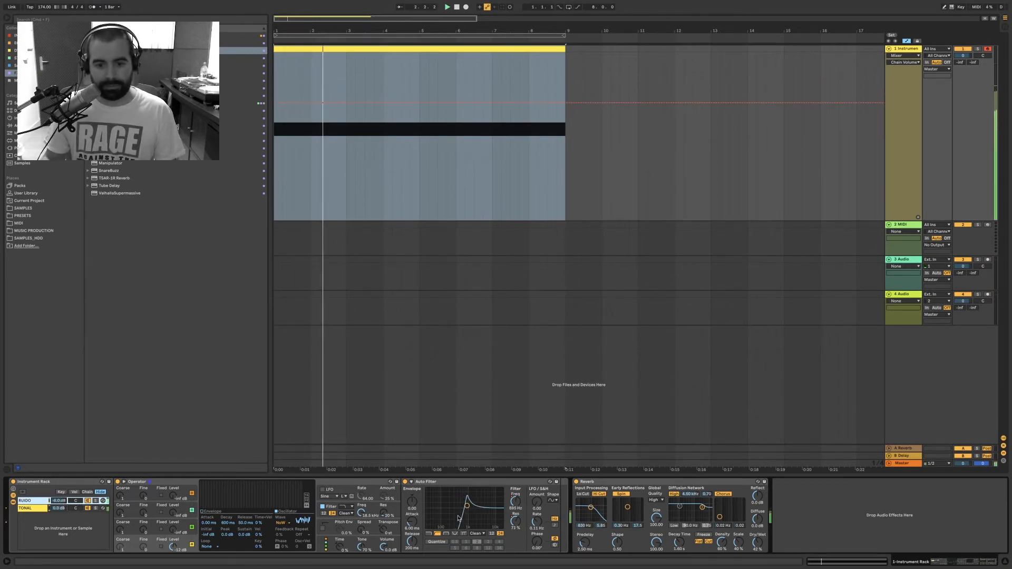
- Show the TONAL chain's devices and mute the RUIDO chain in the Instrument Rack
click(32, 508)
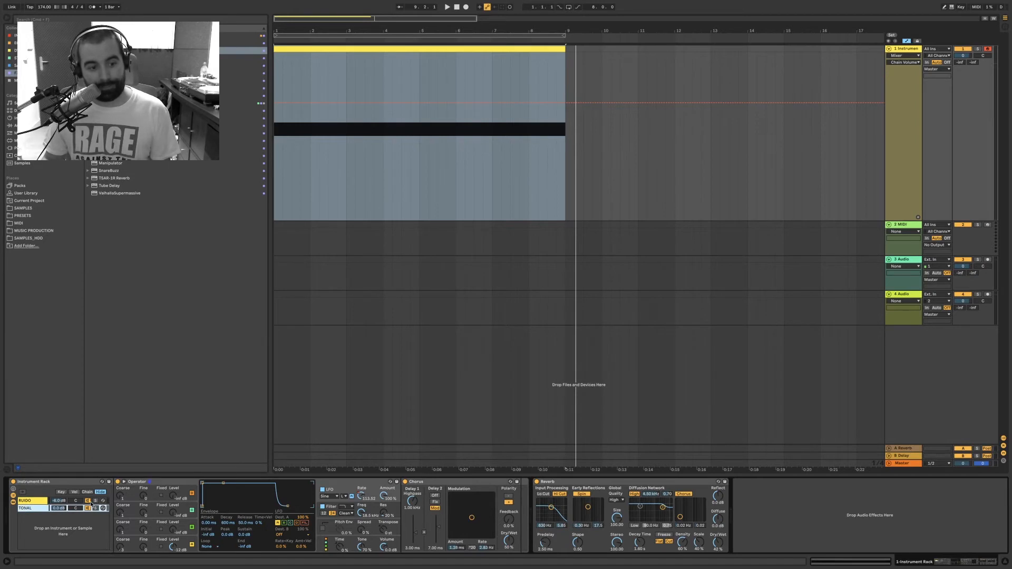
click(44, 502)
click(19, 509)
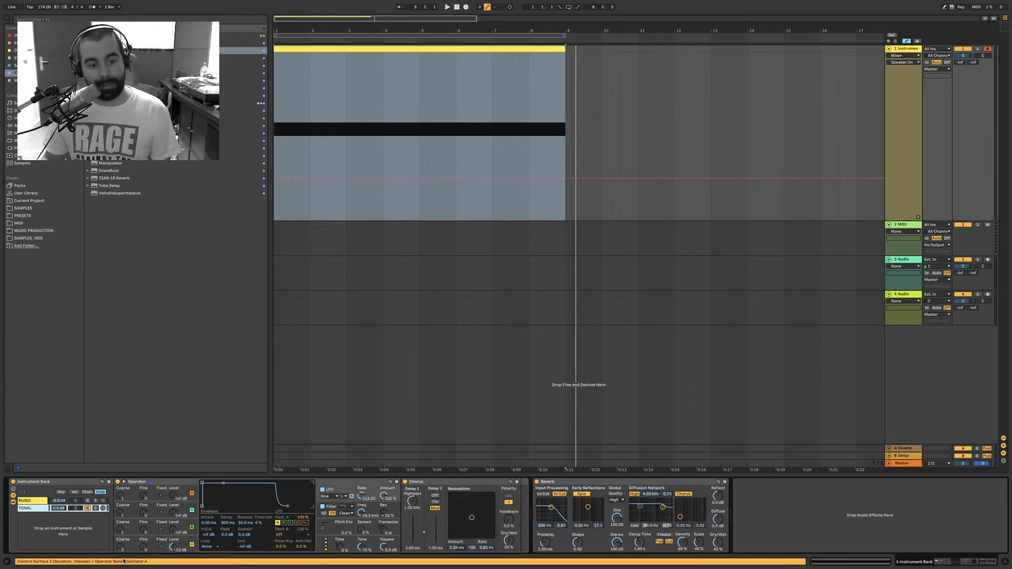
- Raise the levels of Operator's oscillators B, C and D to -12 dB and choose the algorithm with all four oscillators in parallel
click(173, 532)
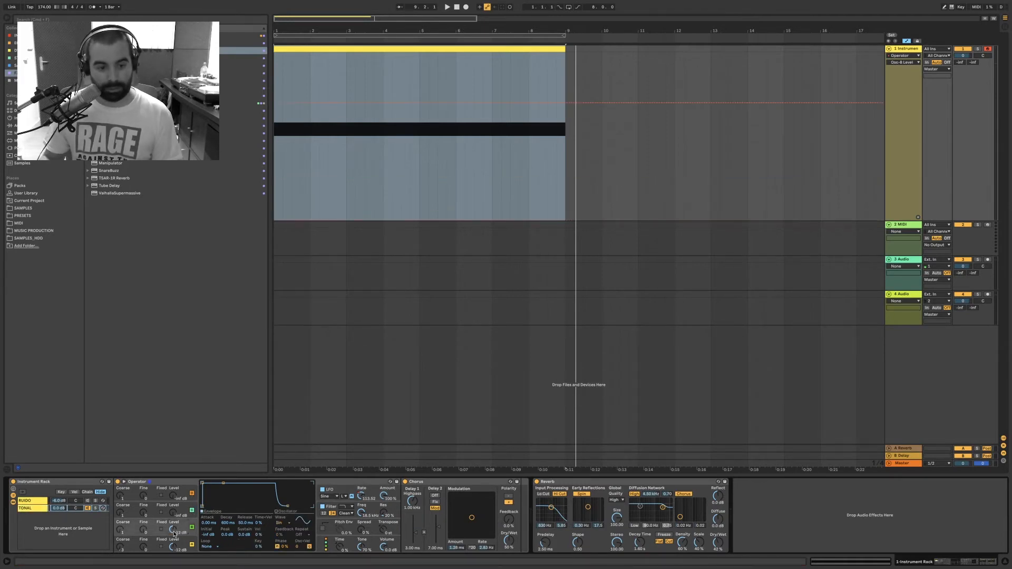
click(173, 516)
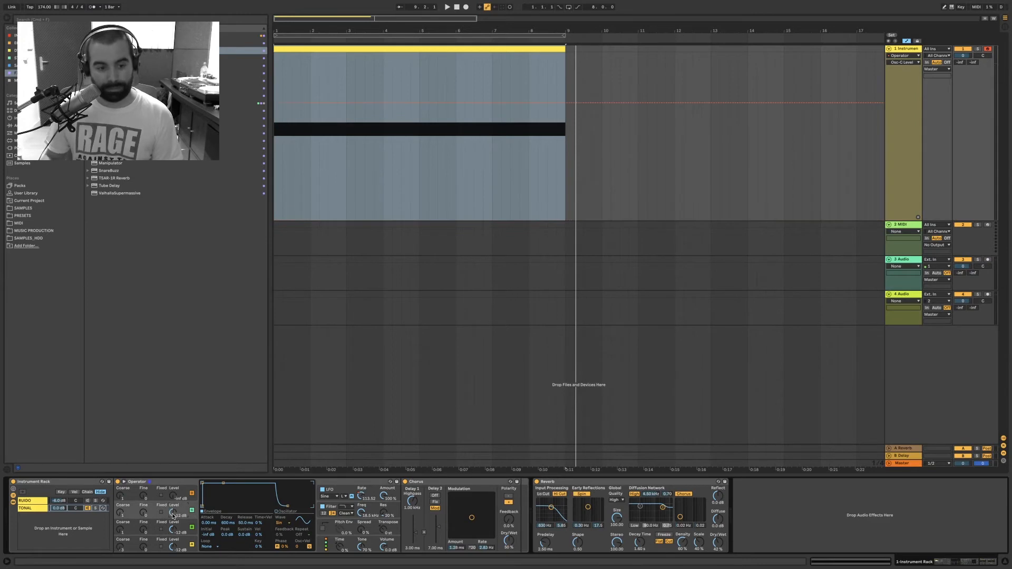
click(172, 499)
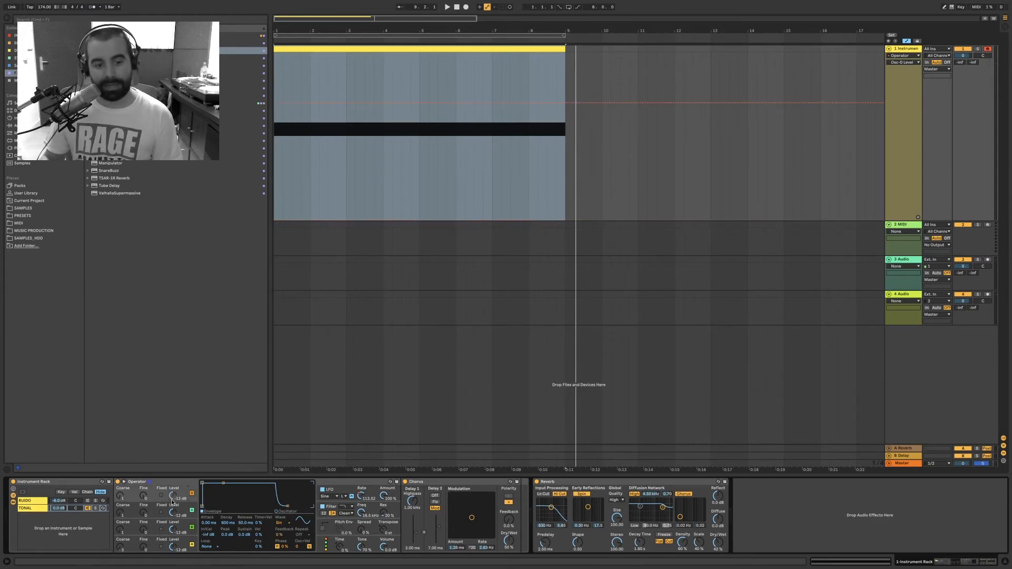
click(325, 544)
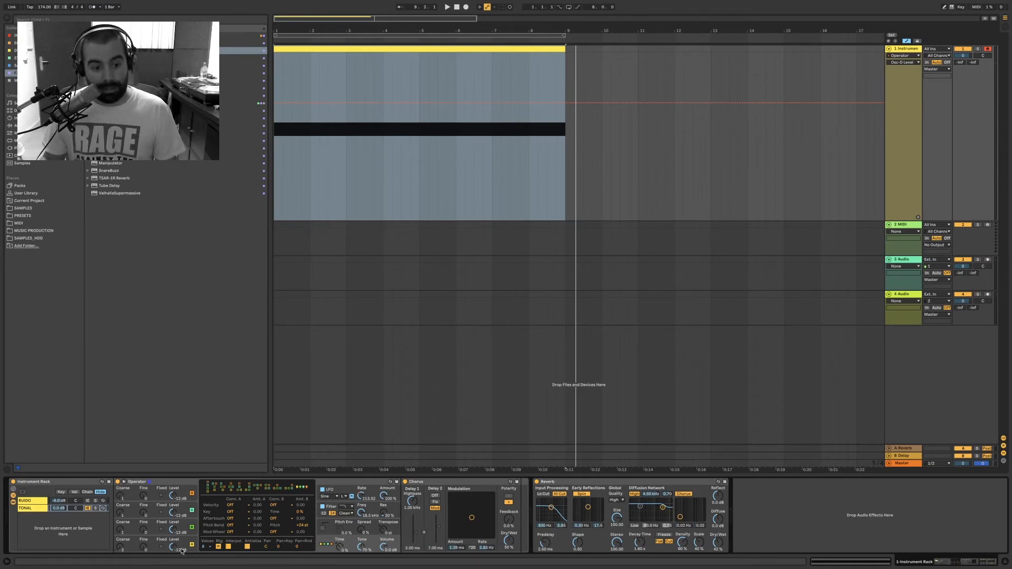
- Check the tuning of oscillators A and B and set oscillator B's waveform to Square D
click(155, 545)
click(156, 529)
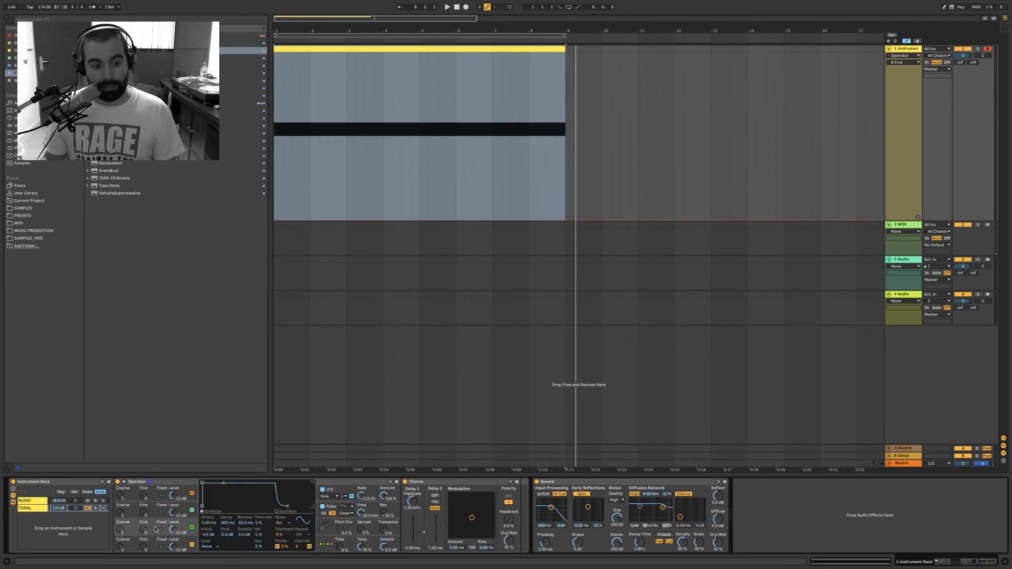
click(153, 544)
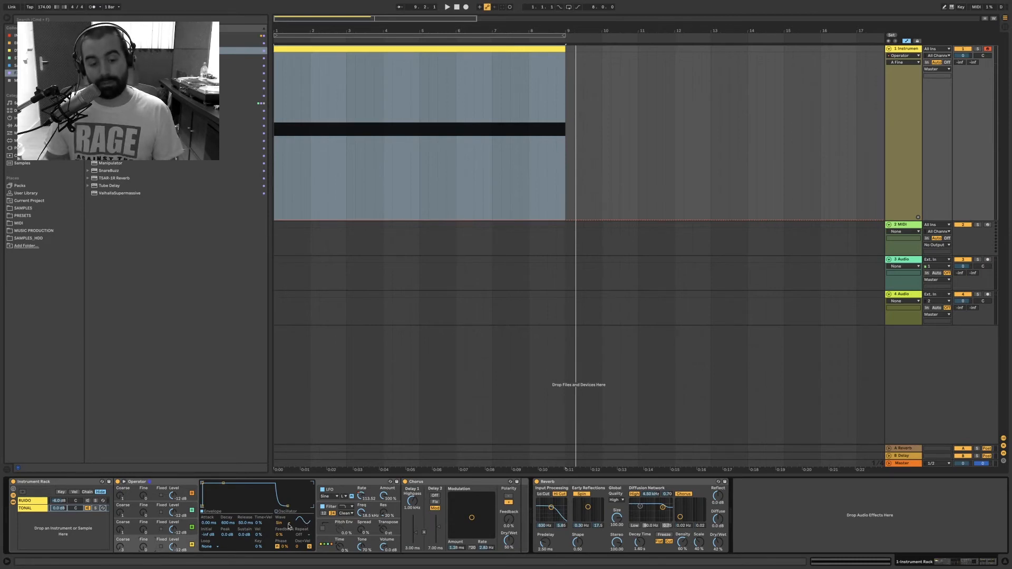
click(119, 549)
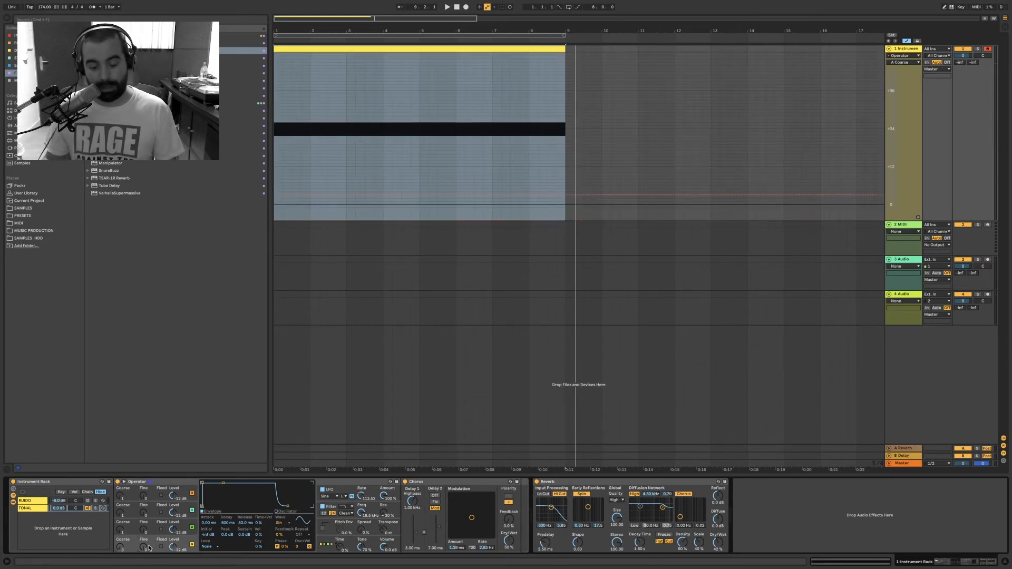
click(132, 535)
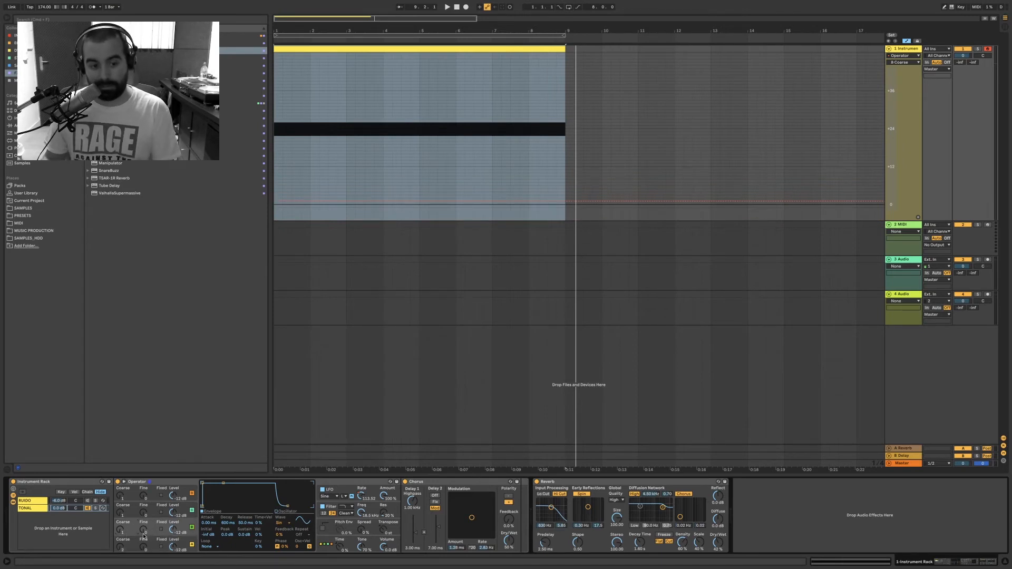
click(280, 525)
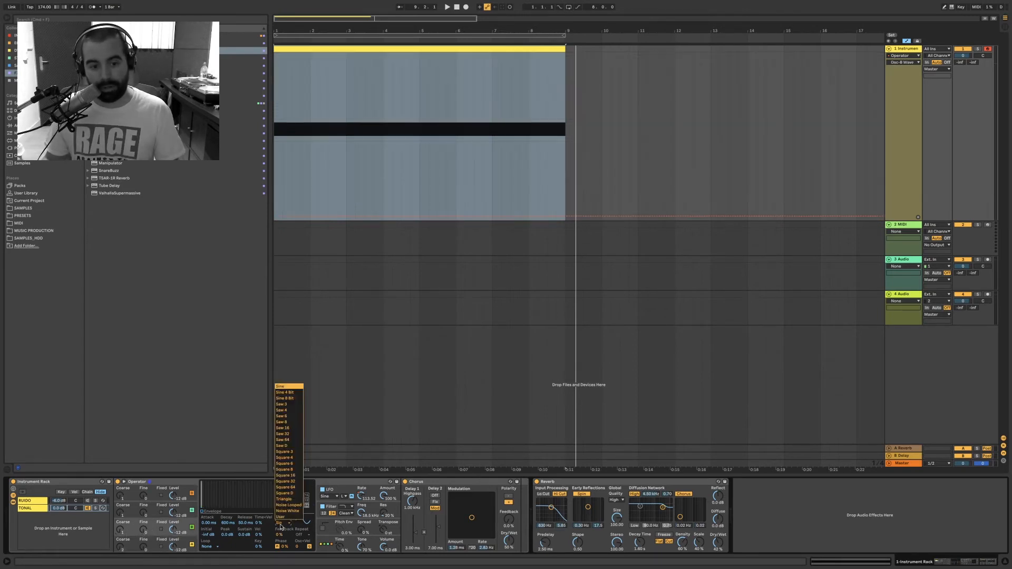
click(286, 493)
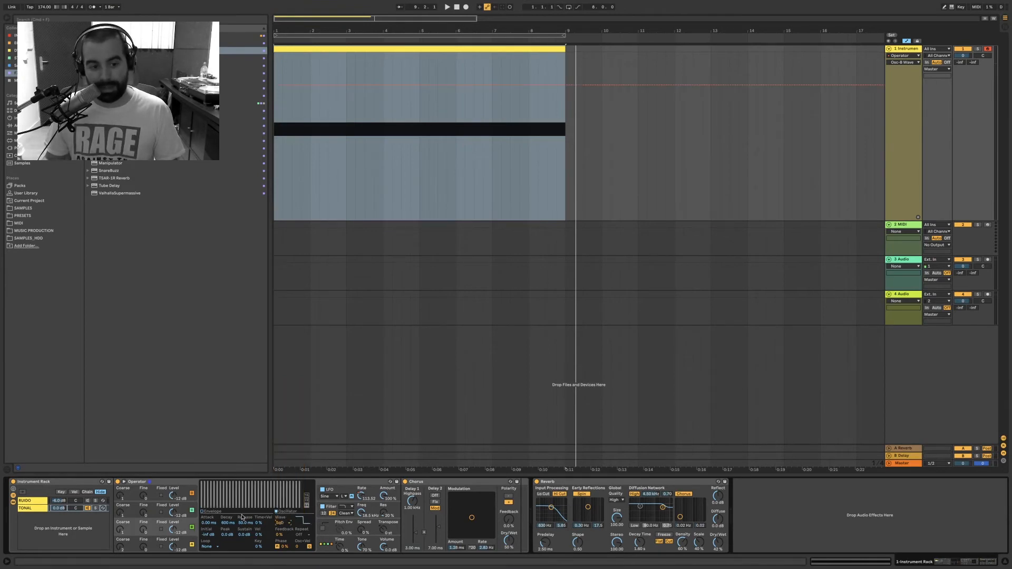
- Turn off oscillators C and D and play the riser with only A and B
click(191, 510)
click(192, 494)
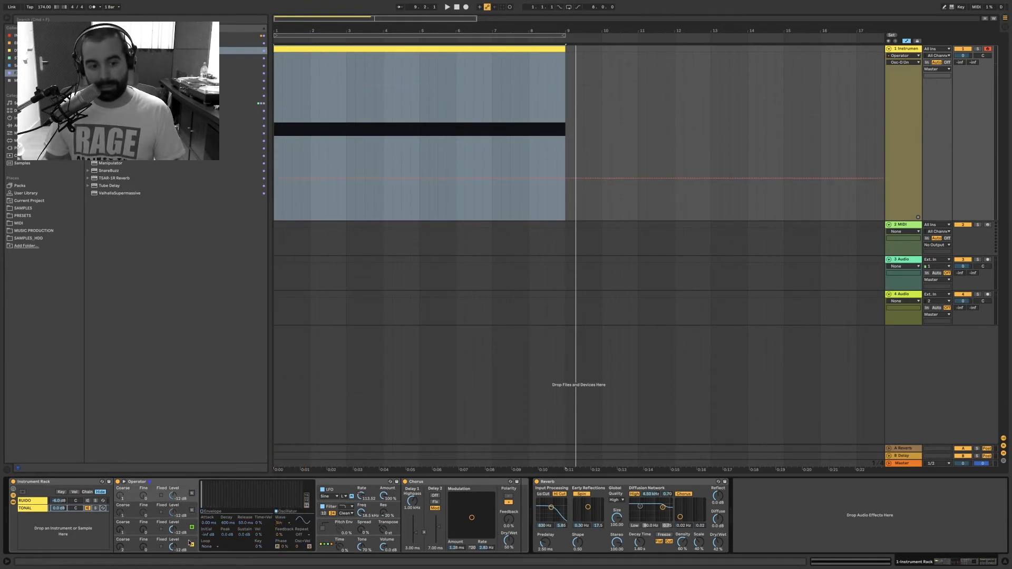
key(space)
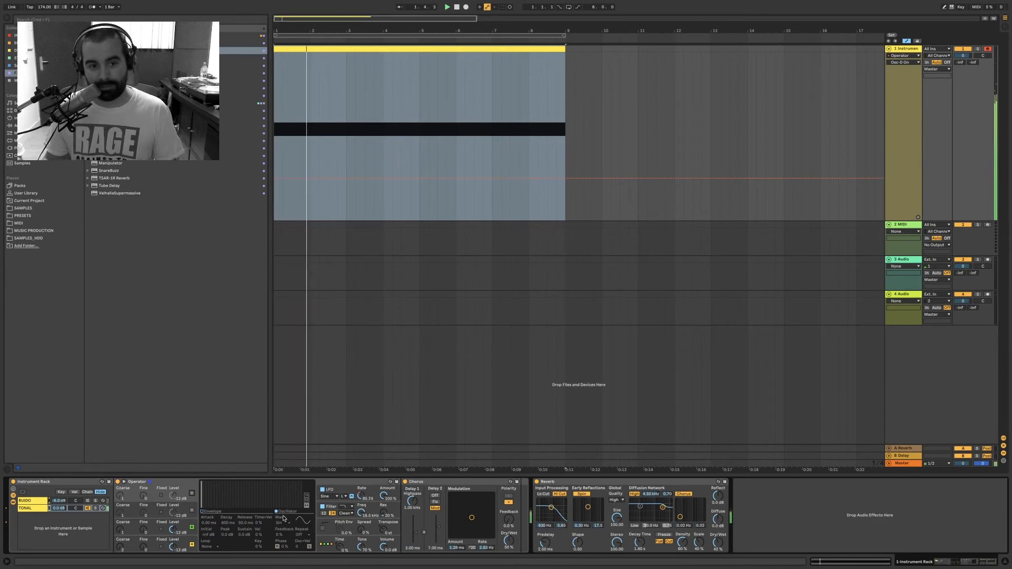
- Audition the Saw D and Triangle waveforms on oscillator B while the riser plays, ending back on Square D
click(183, 526)
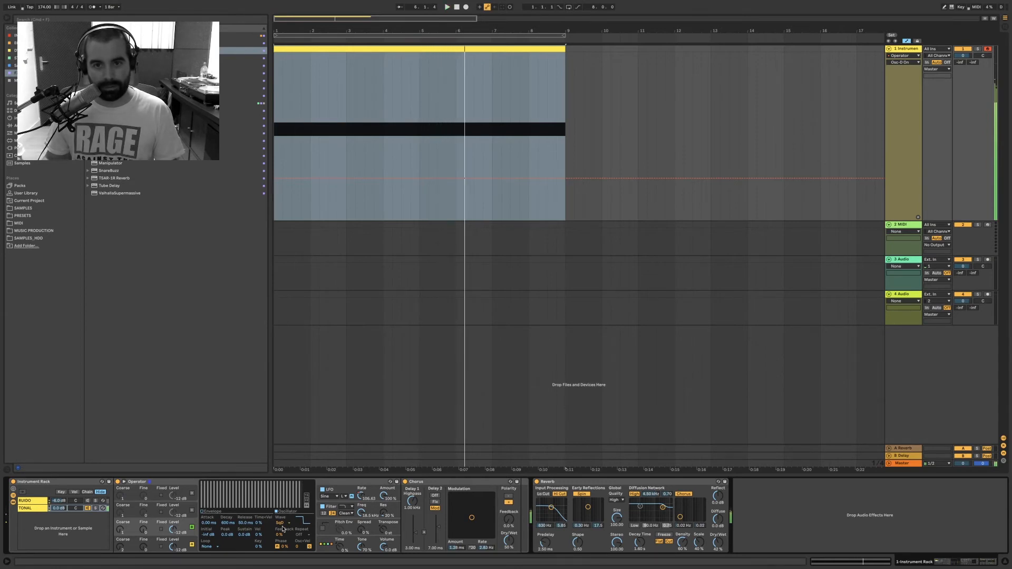
click(282, 523)
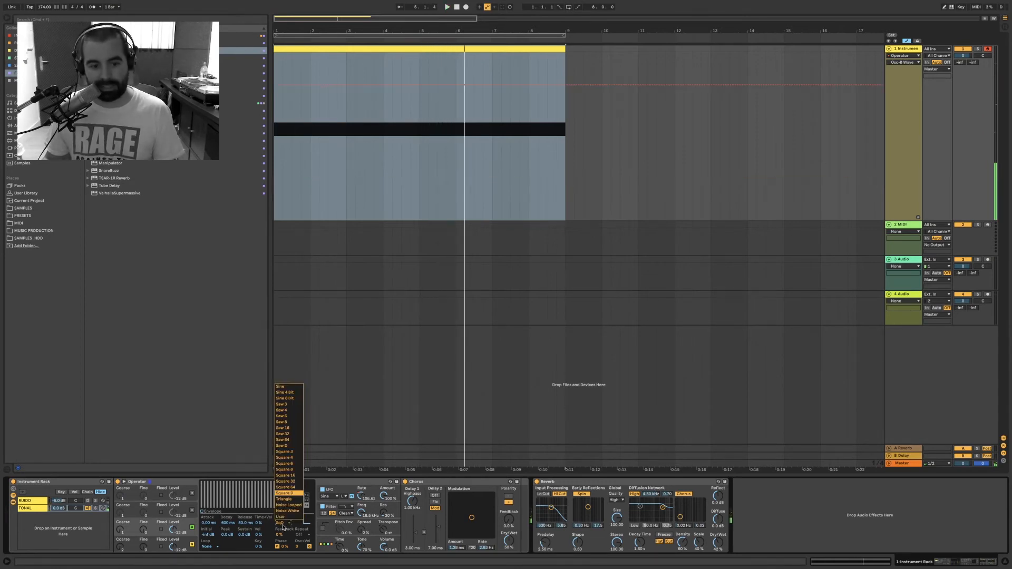
click(292, 495)
key(space)
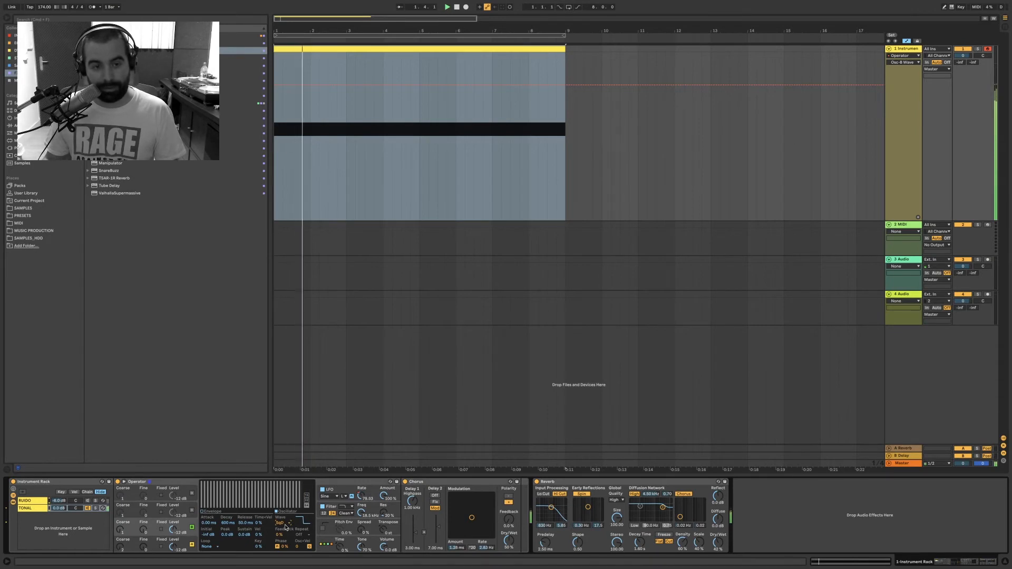
click(286, 525)
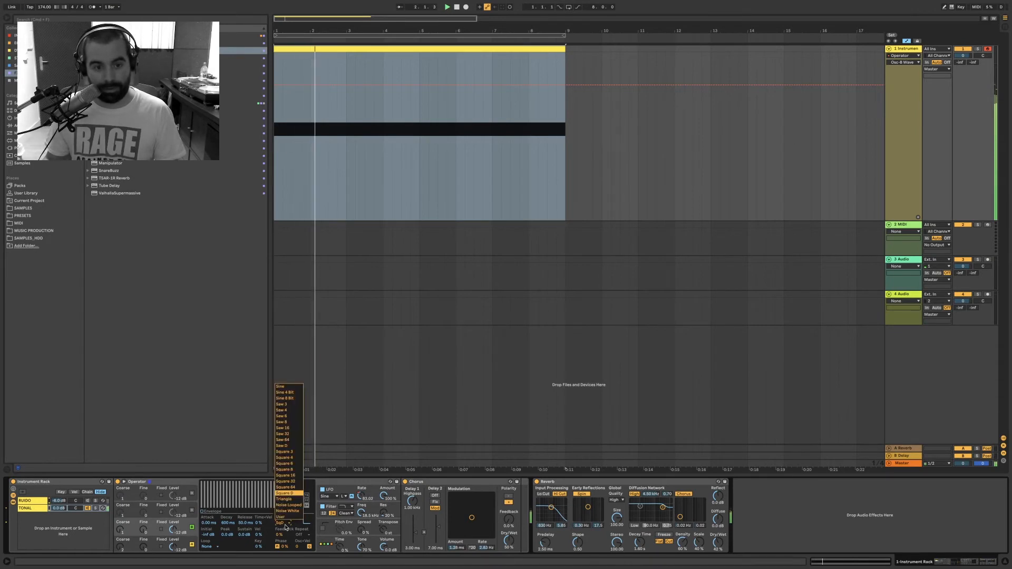
click(281, 446)
click(281, 523)
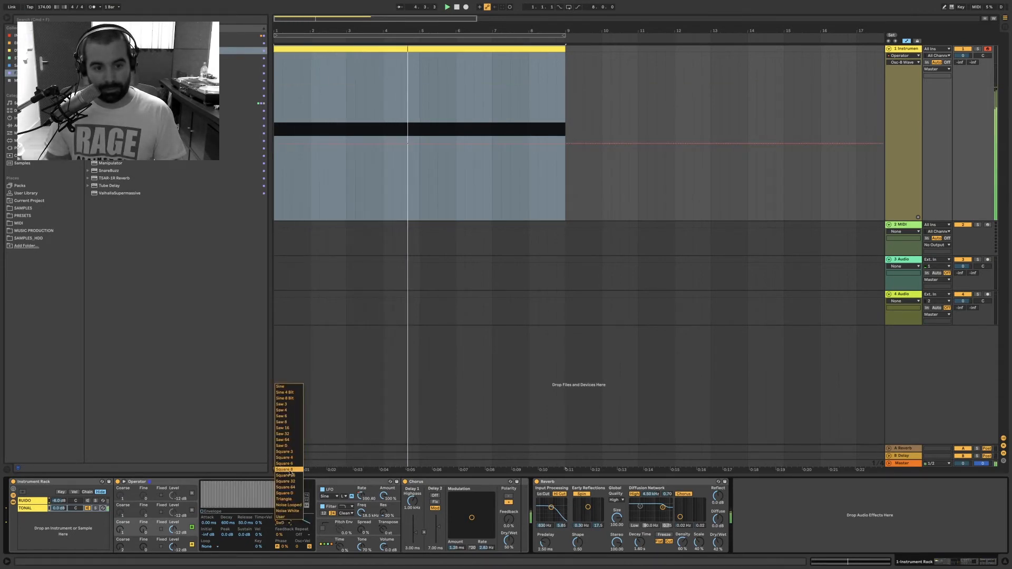
click(288, 498)
click(282, 523)
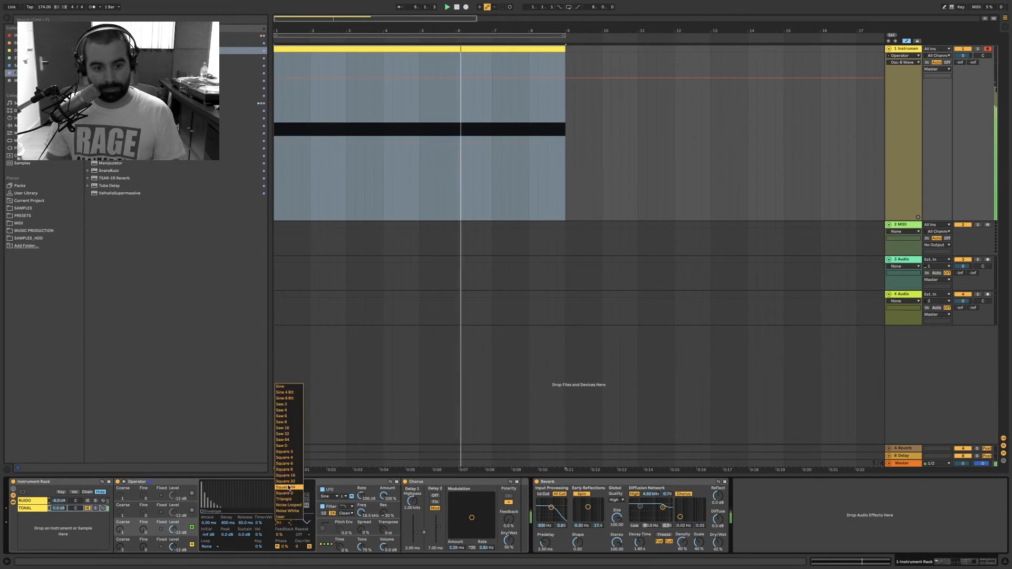
click(284, 493)
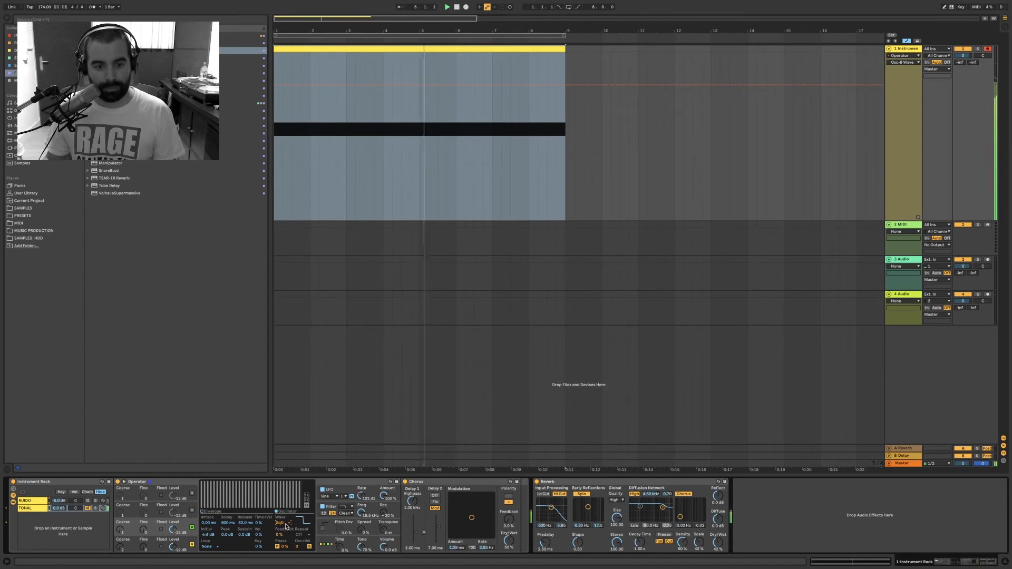
- Turn off oscillator A and play the riser with only oscillator B
click(340, 493)
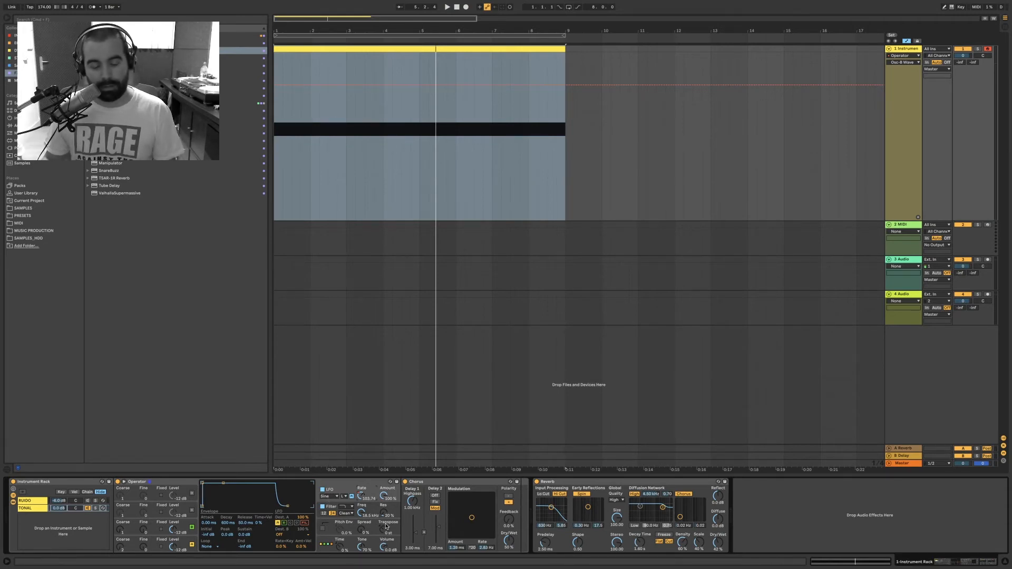
click(179, 525)
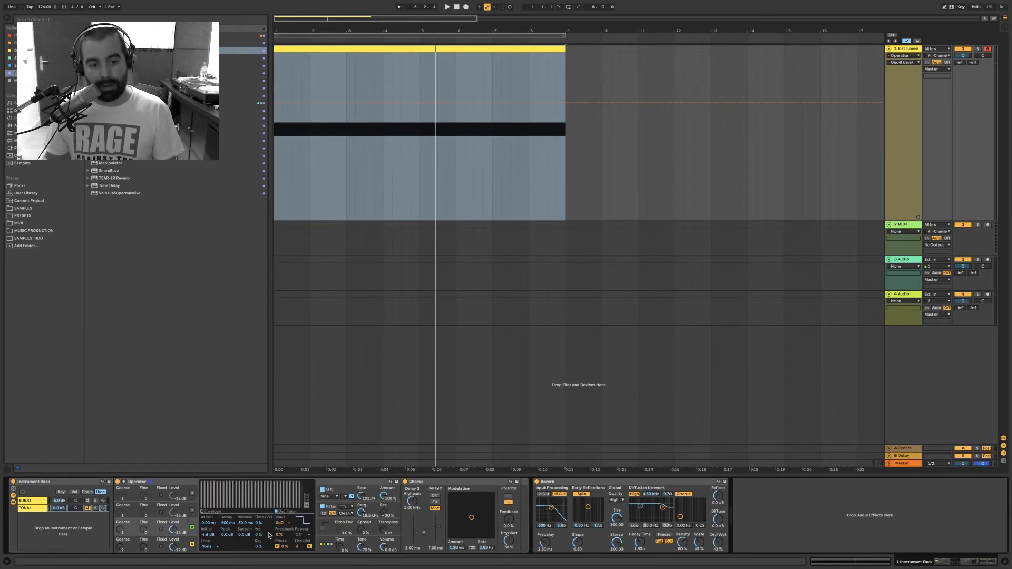
click(192, 548)
key(space)
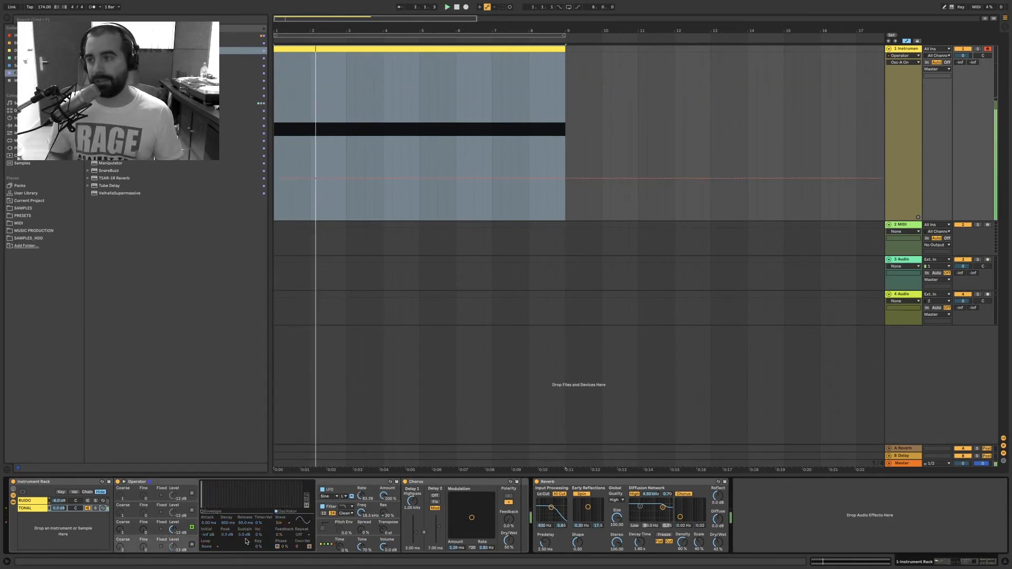
- Swap oscillator B for oscillator C, giving C the Saw D waveform and a Coarse value of 4
click(159, 529)
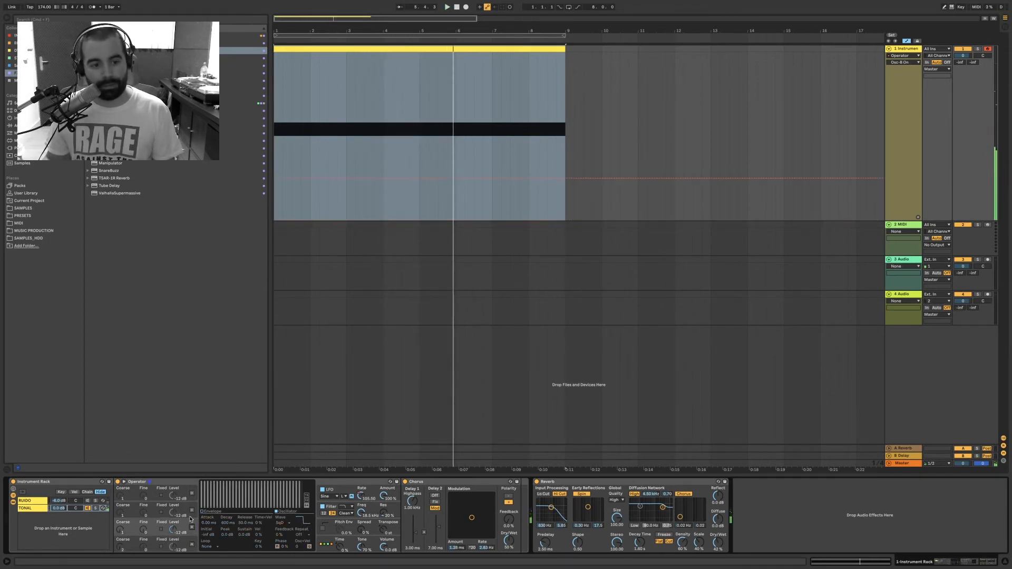
click(123, 514)
click(284, 523)
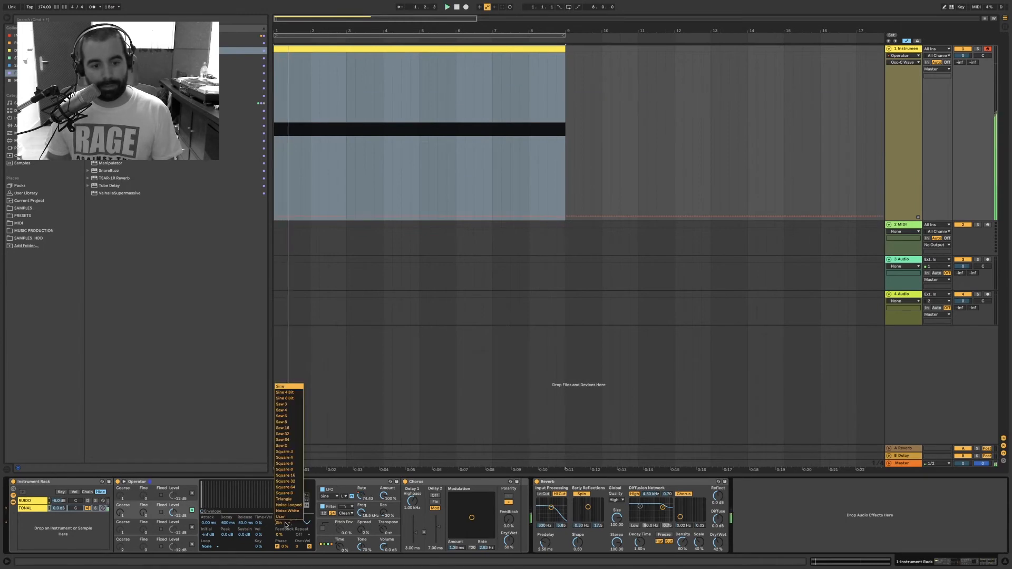
click(282, 446)
click(120, 515)
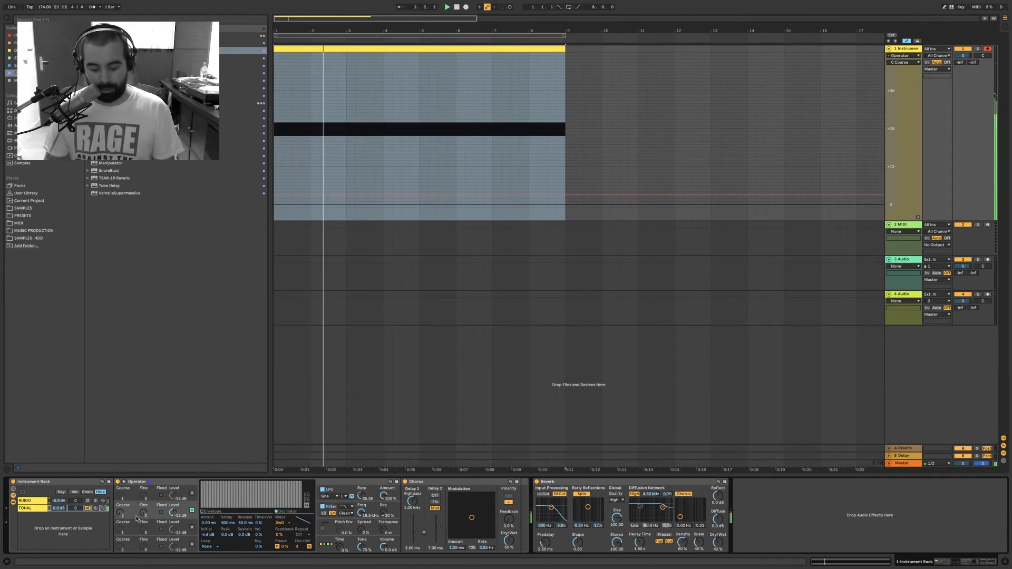
key(Up)
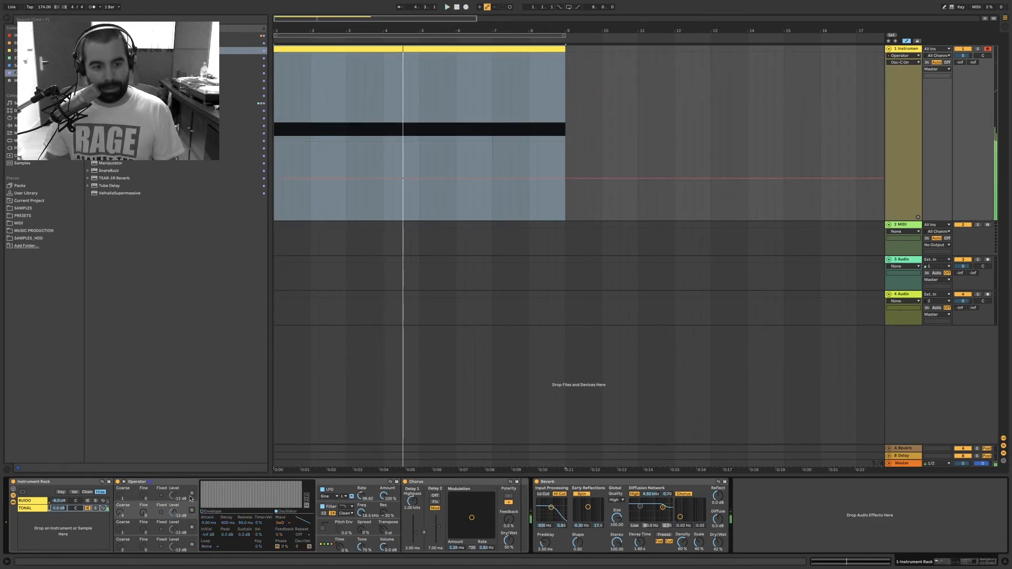
- Enable oscillator D in place of C with the Square D waveform, and raise its Coarse tuning while playing the riser
click(182, 493)
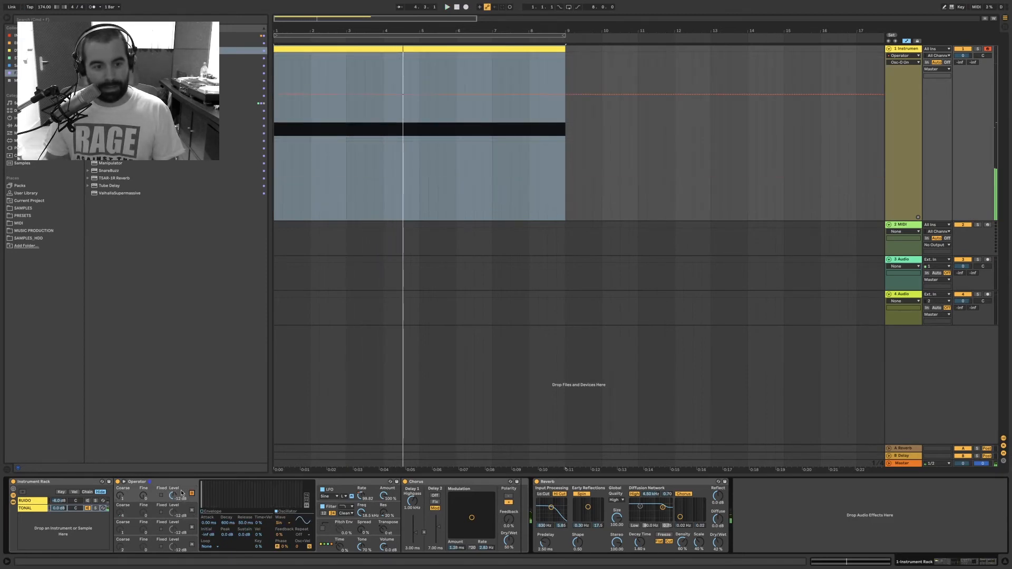
click(280, 523)
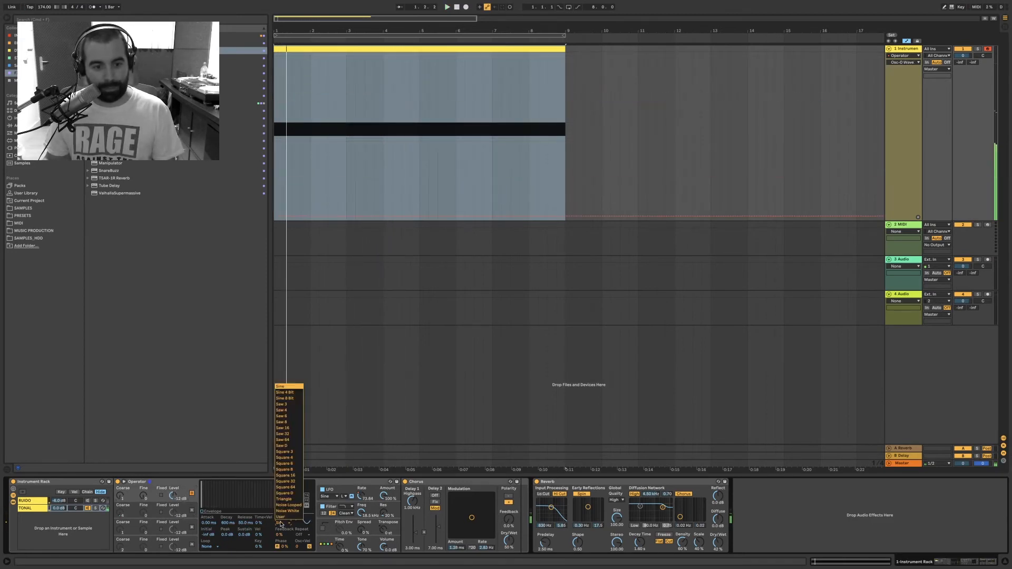
click(292, 493)
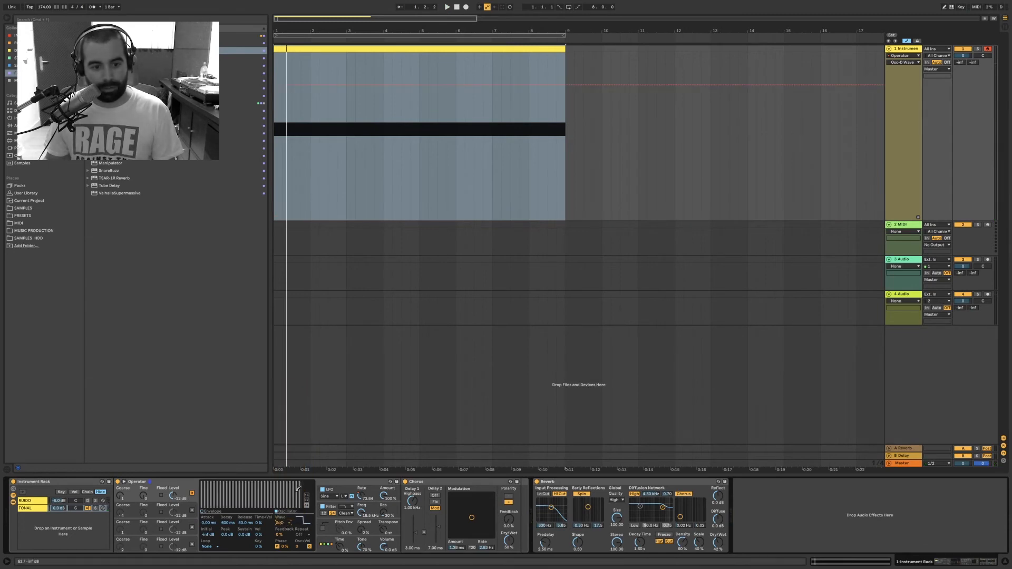
click(120, 497)
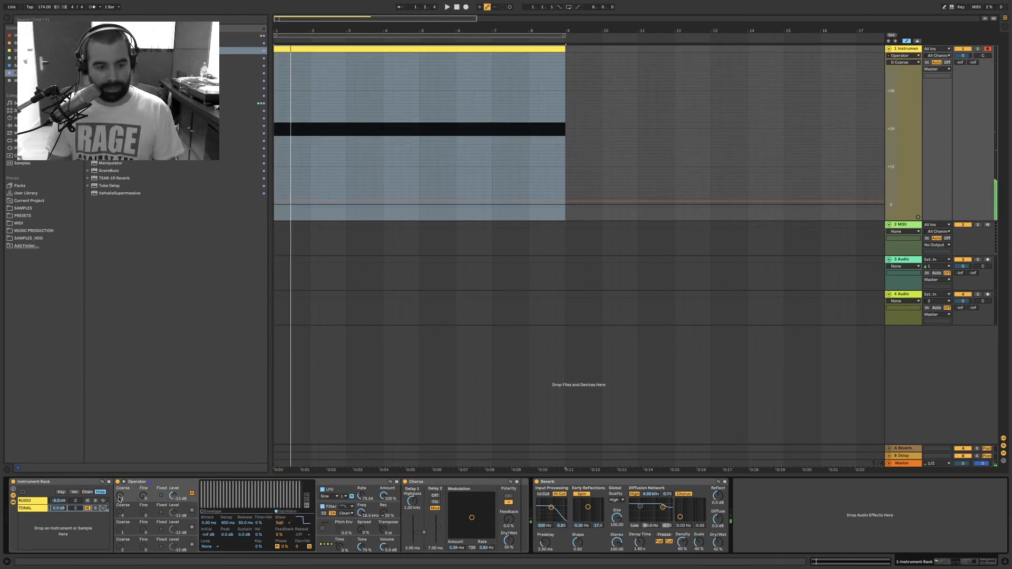
key(space)
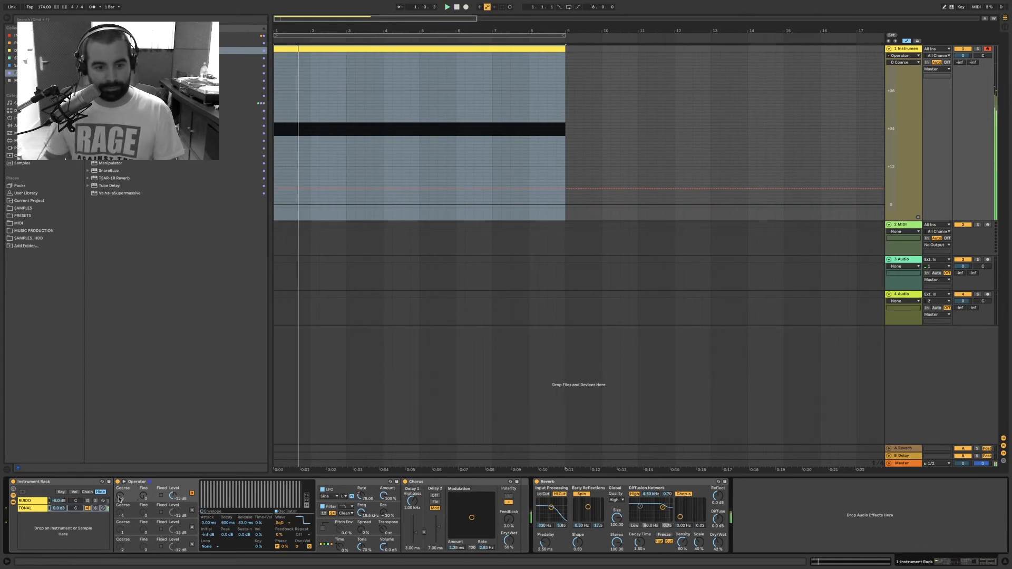
- Turn oscillators C, B and A back on and play the riser with all four oscillators
click(192, 511)
click(192, 527)
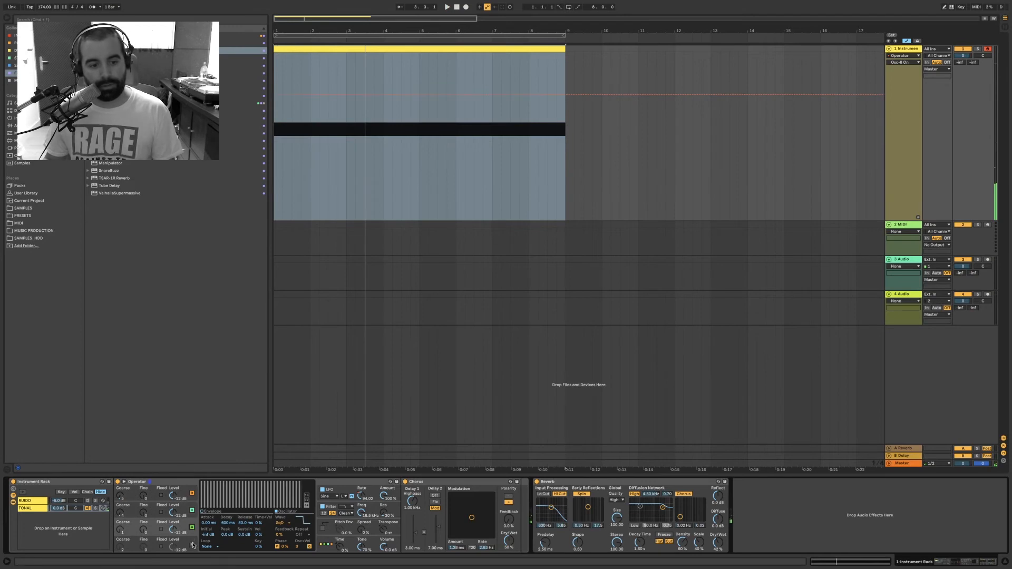
click(192, 544)
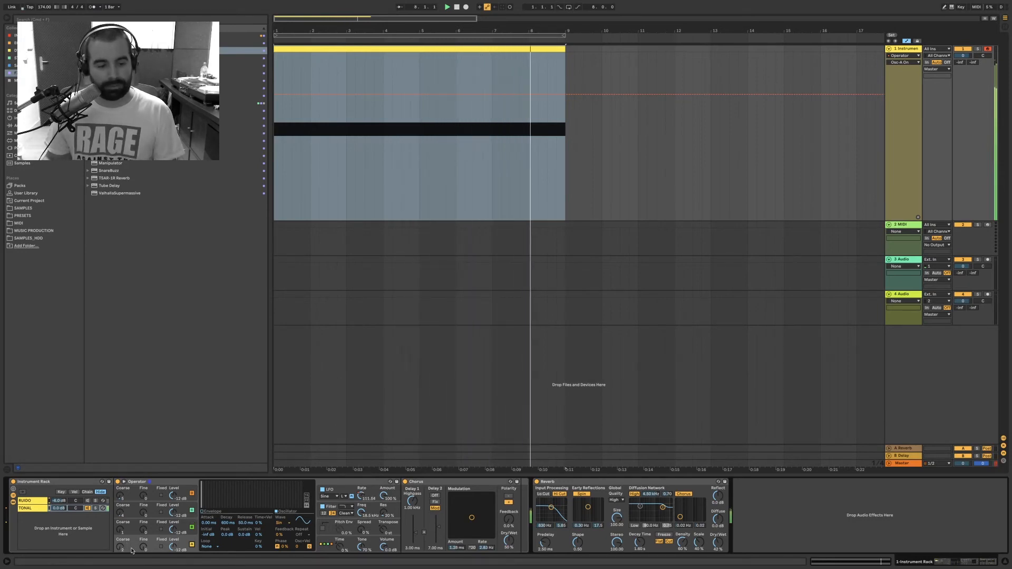
- Retune the Coarse values of the TONAL chain's oscillators while playing the riser, settling on 2 for B and 1 for A
click(121, 500)
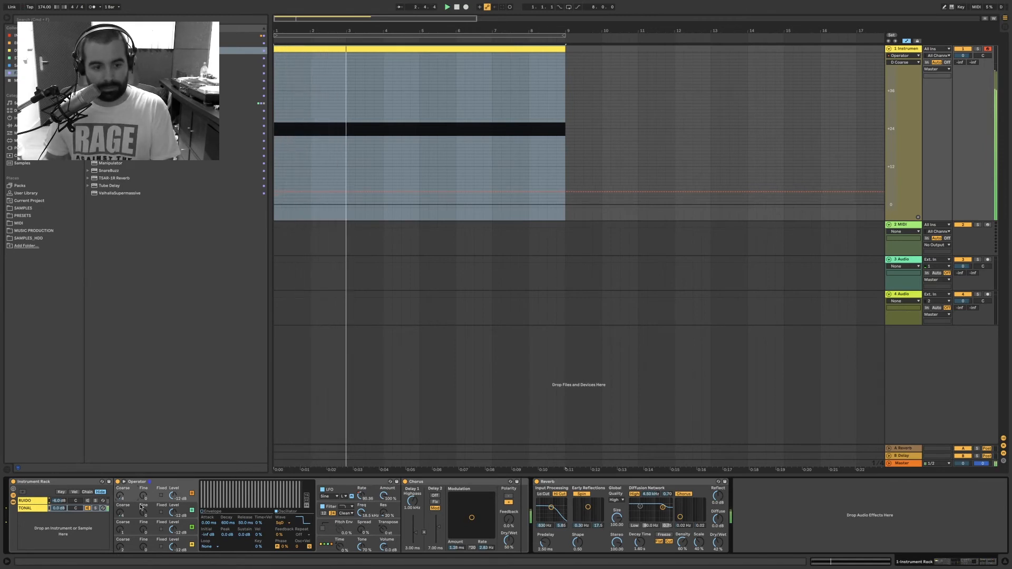
click(121, 515)
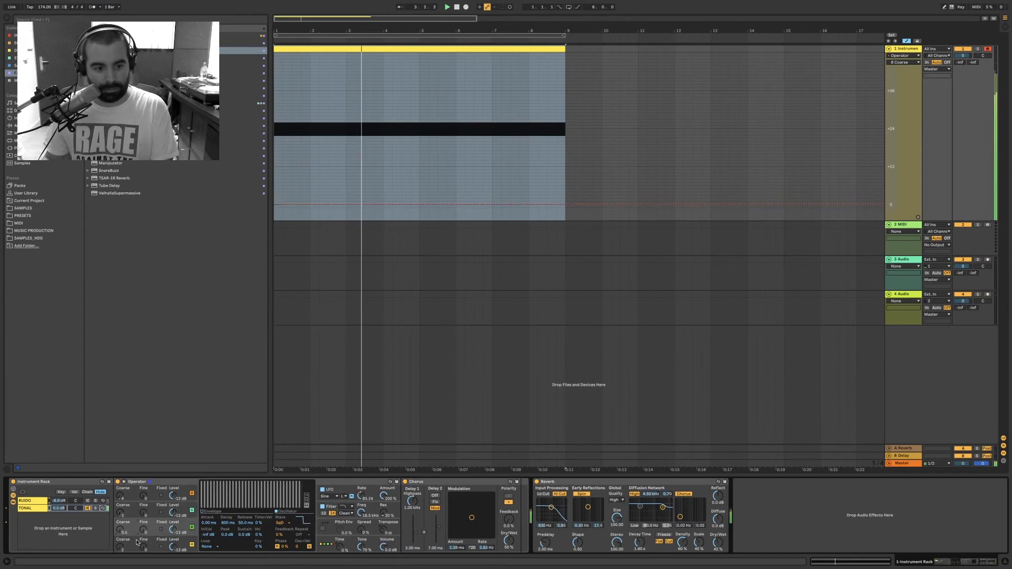
drag(121, 546, 138, 554)
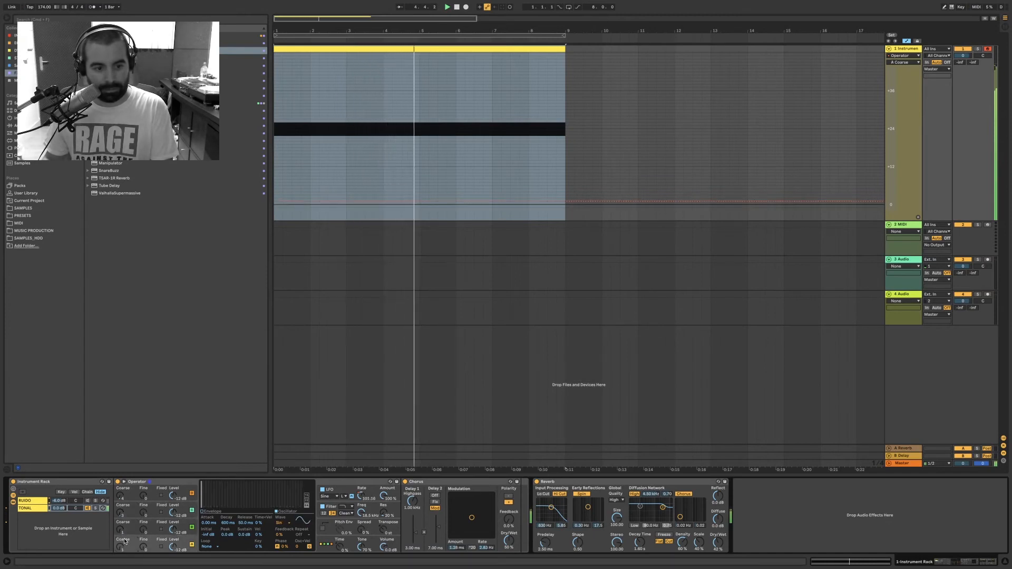
click(125, 542)
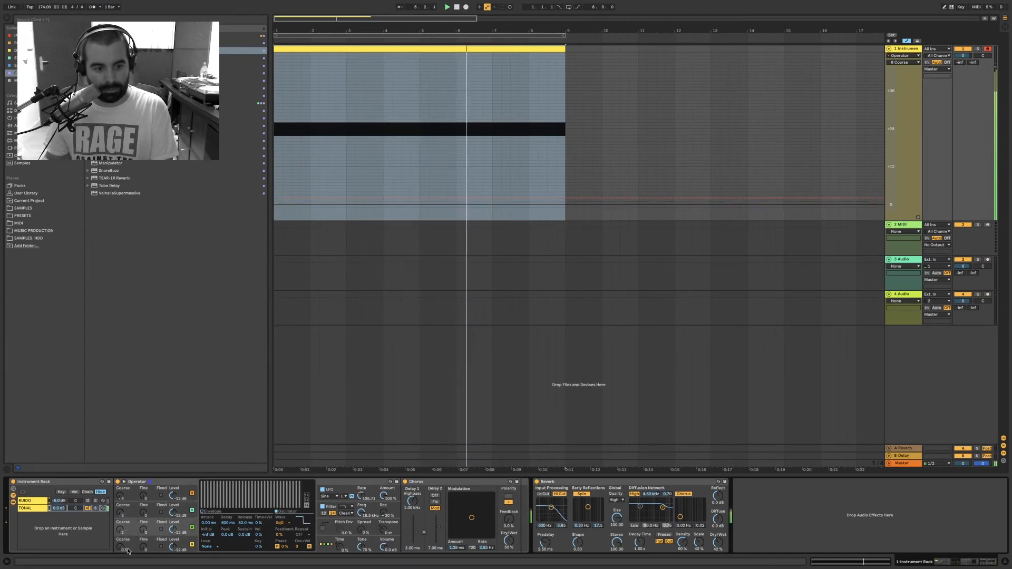
drag(128, 551, 121, 525)
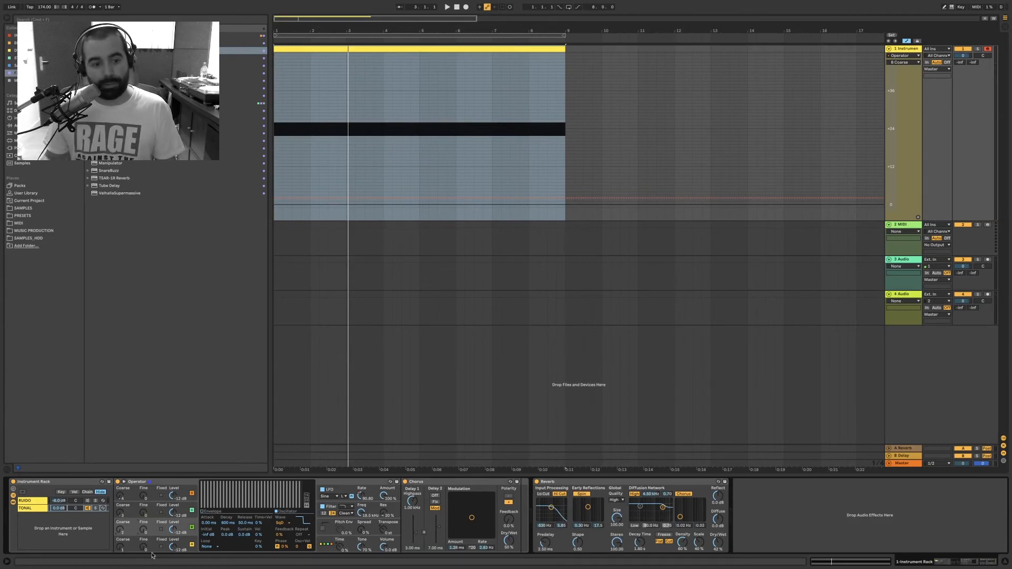
click(132, 549)
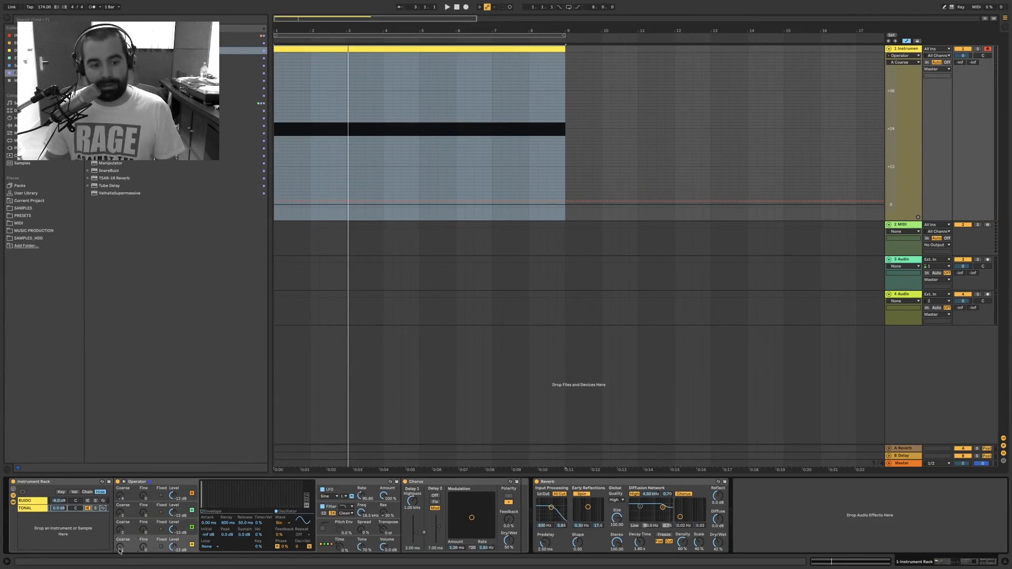
click(122, 532)
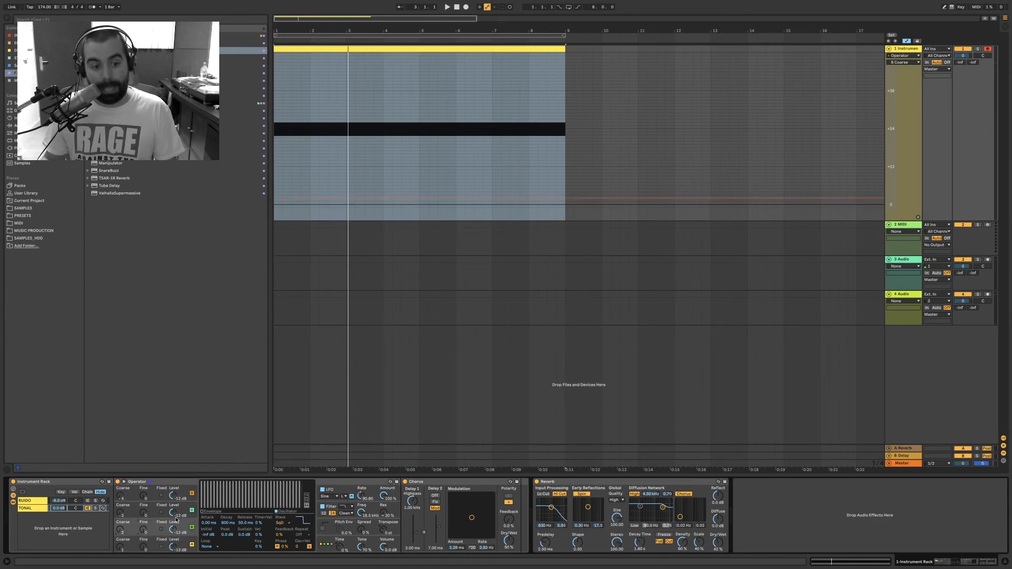
- Route the LFO to oscillators B, C and D as well as A, and lower Operator's overall volume while playing
click(337, 494)
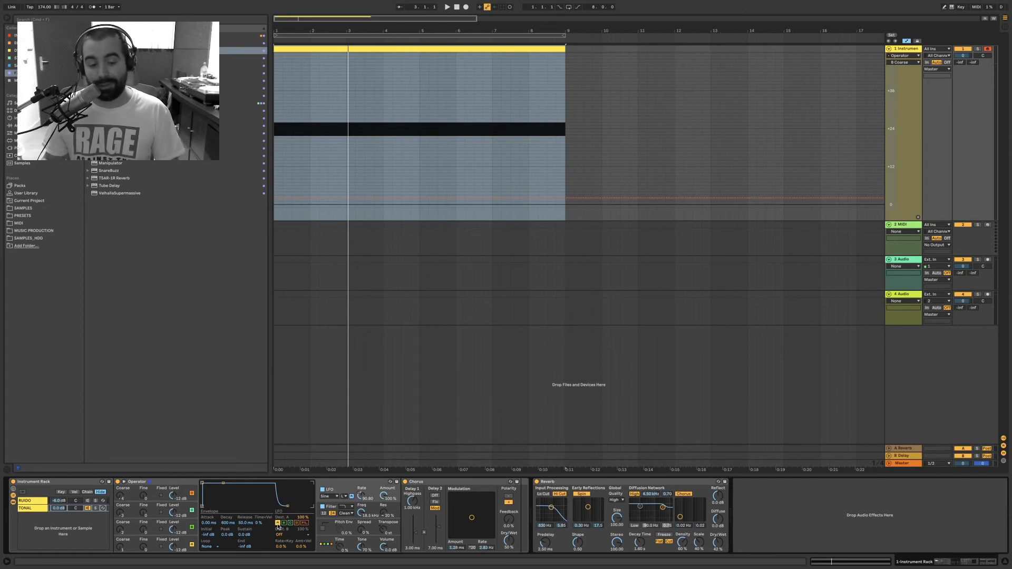
key(space)
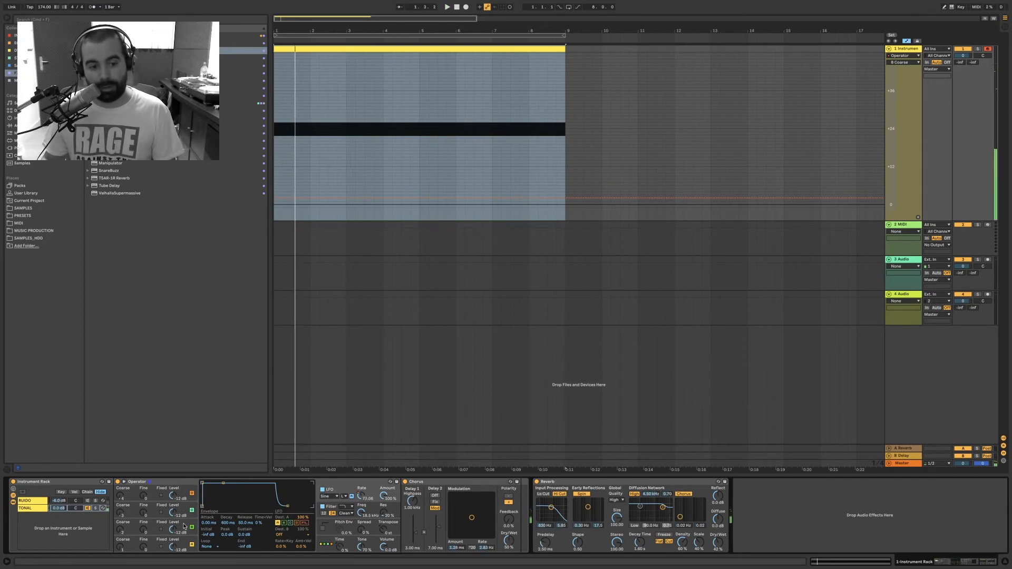
click(283, 523)
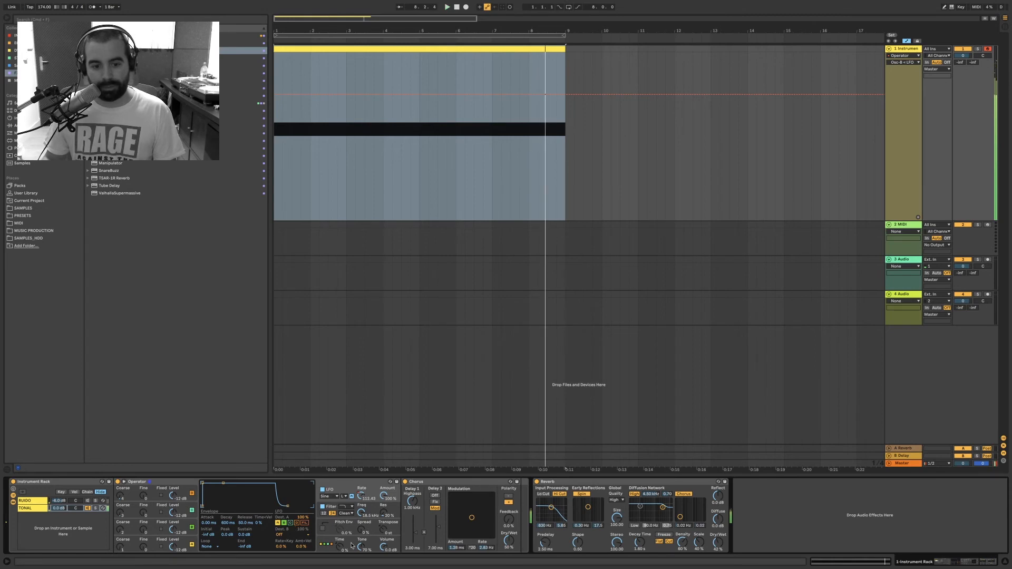
click(383, 547)
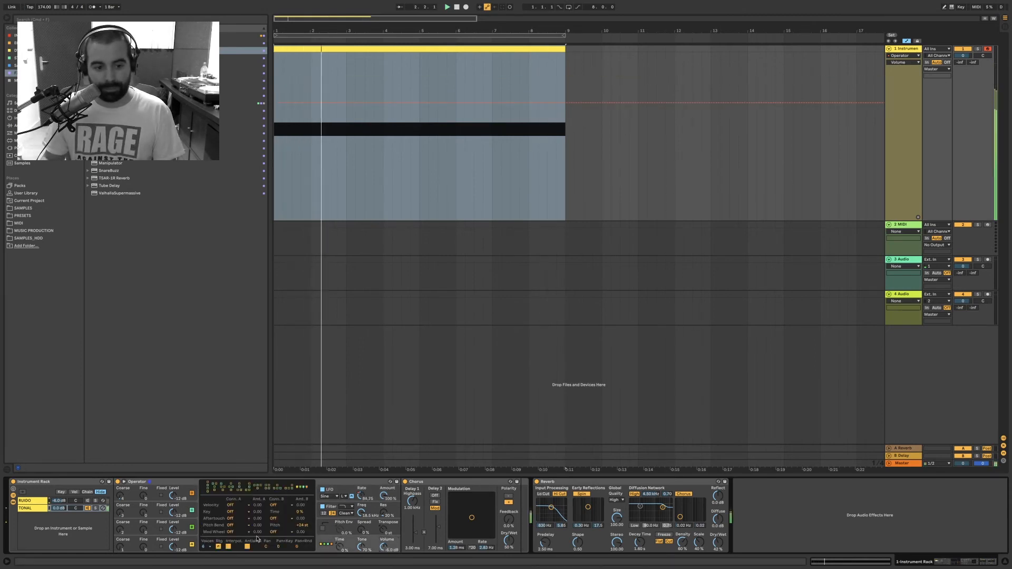
click(340, 489)
click(292, 523)
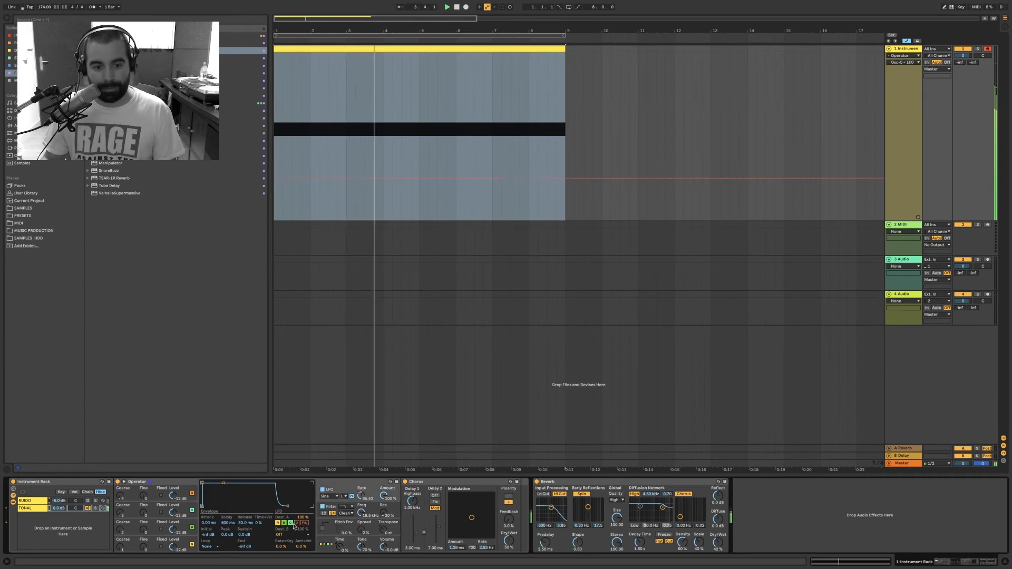
click(296, 523)
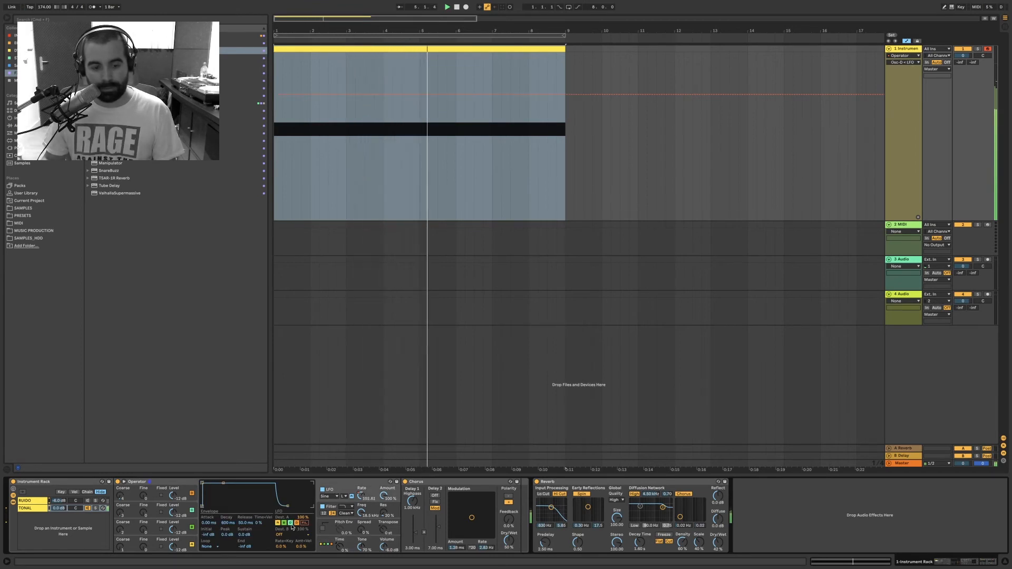
click(291, 524)
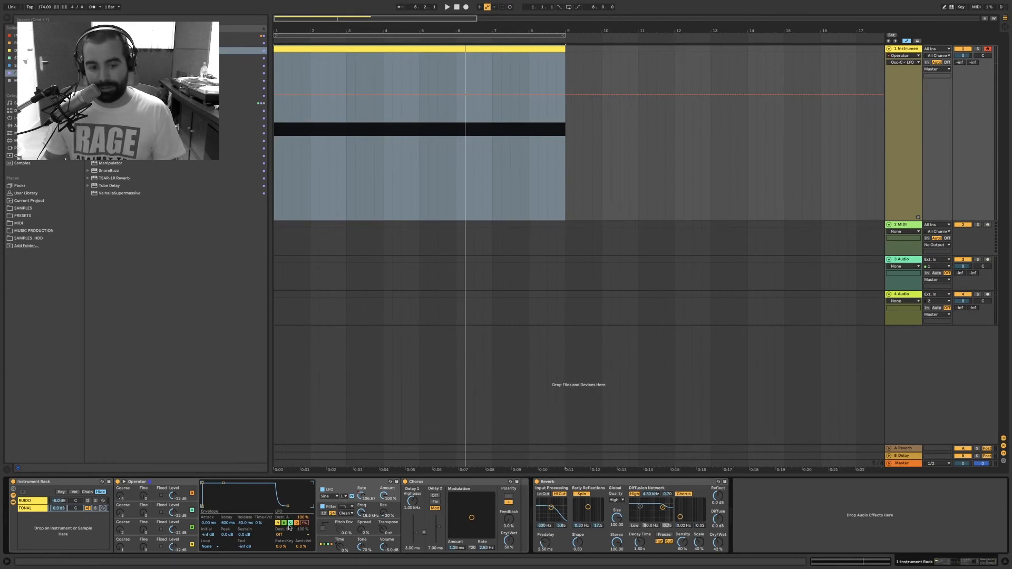
- Toggle the LFO's oscillator destinations to compare them during playback, ending with oscillators A to D disconnected
key(space)
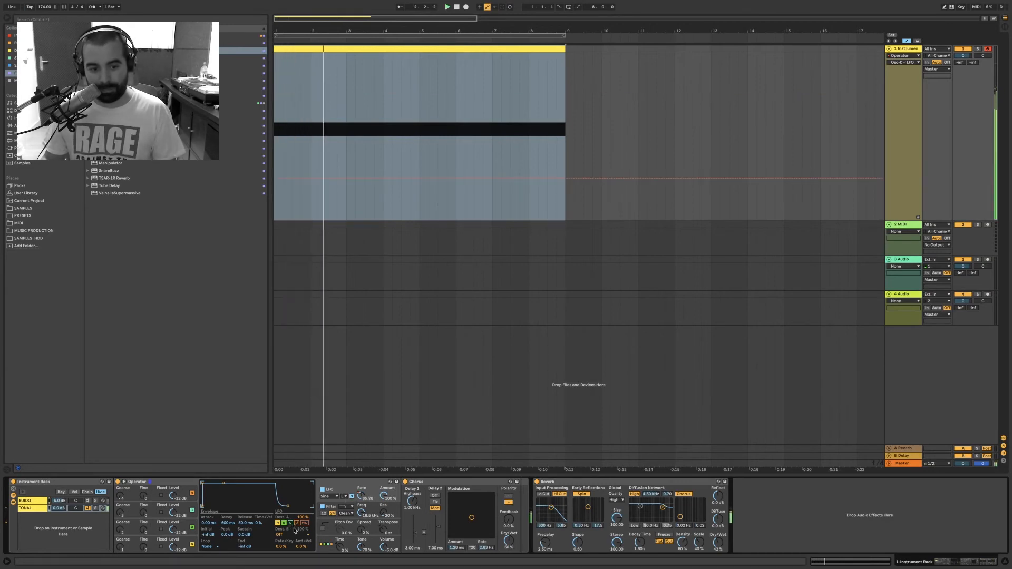
click(278, 522)
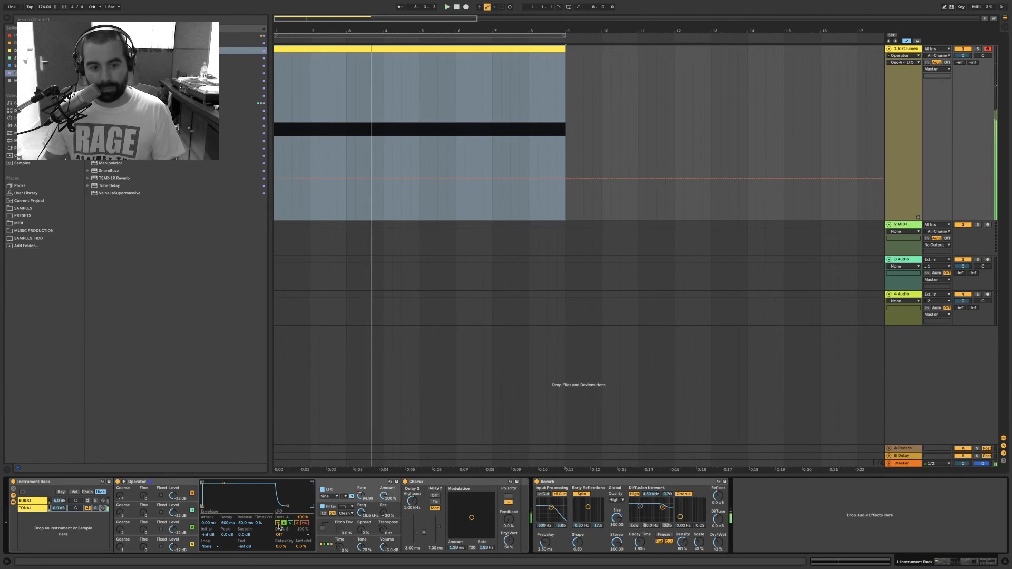
click(296, 524)
key(space)
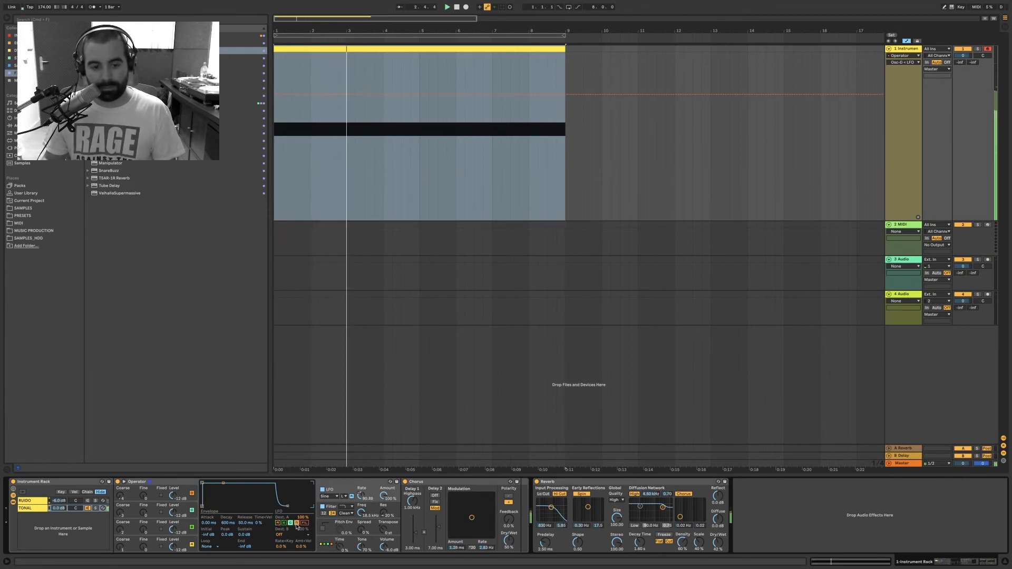
click(290, 523)
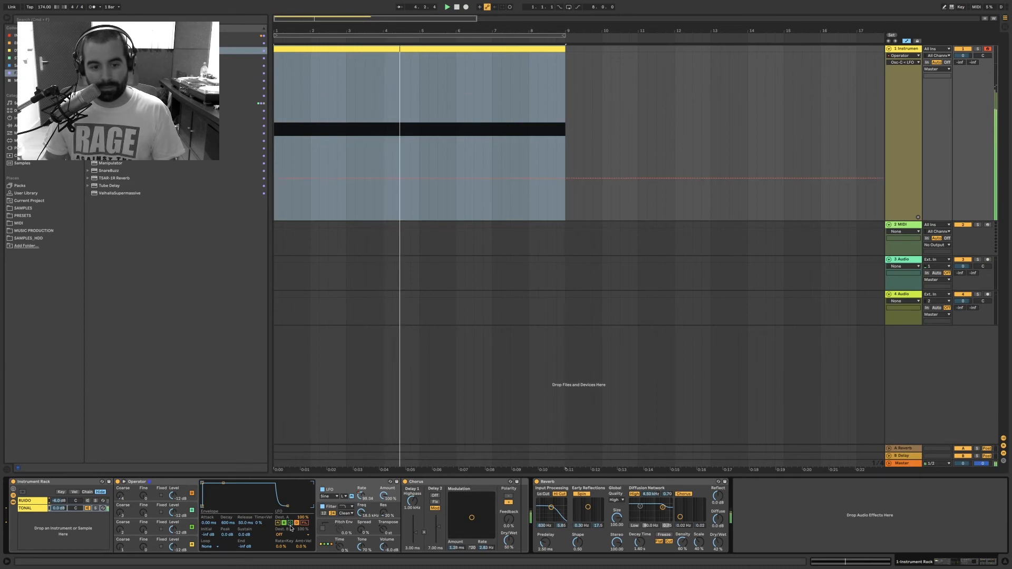
click(296, 524)
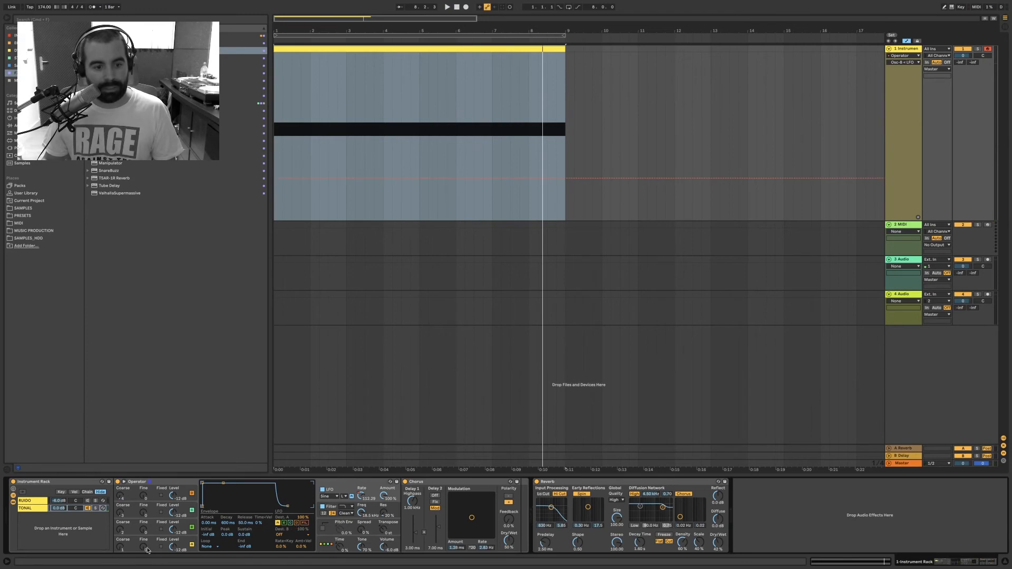
key(space)
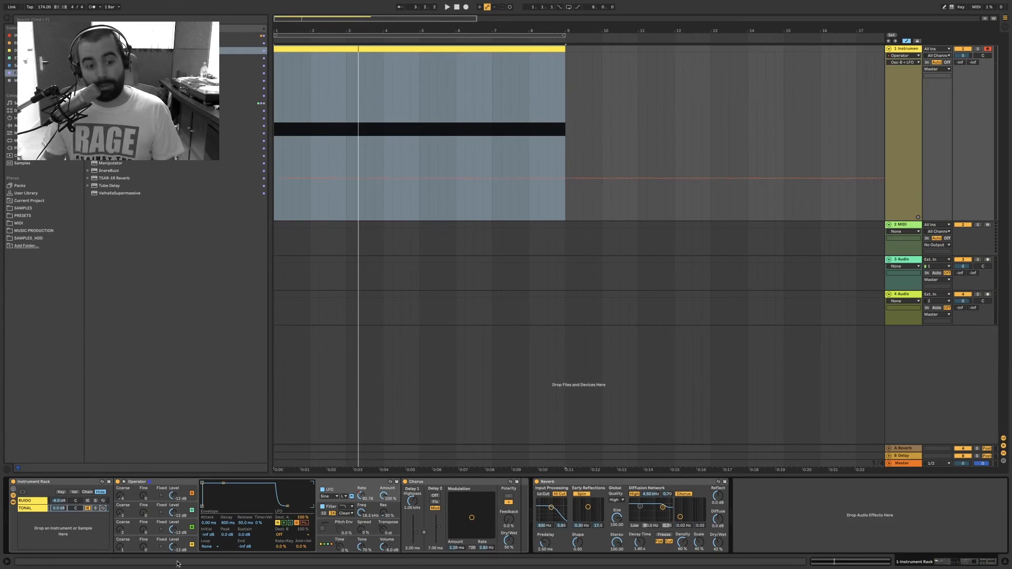
- Rebalance the oscillator levels by lowering D and B and raising A, and play the riser
click(193, 510)
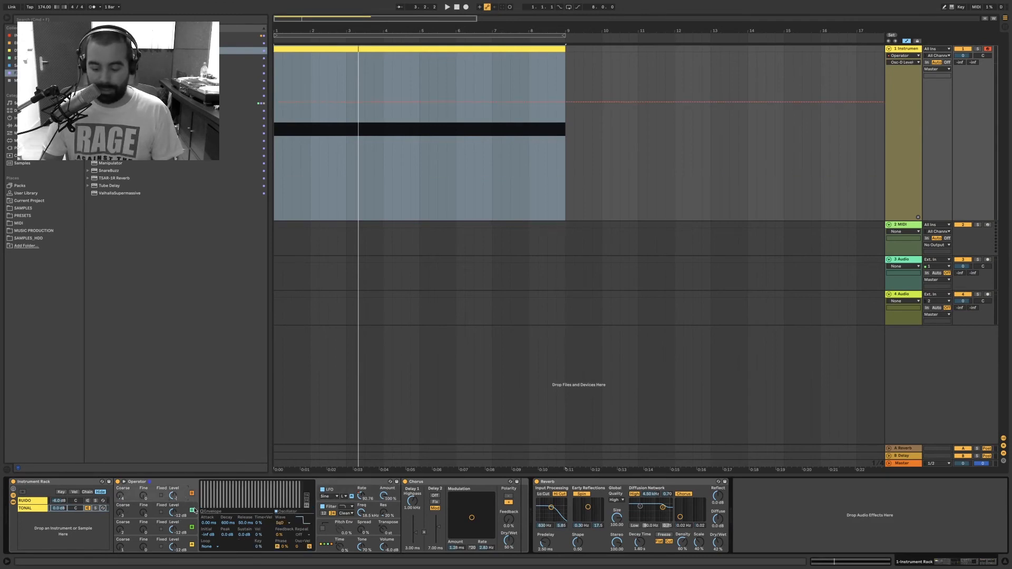
click(177, 533)
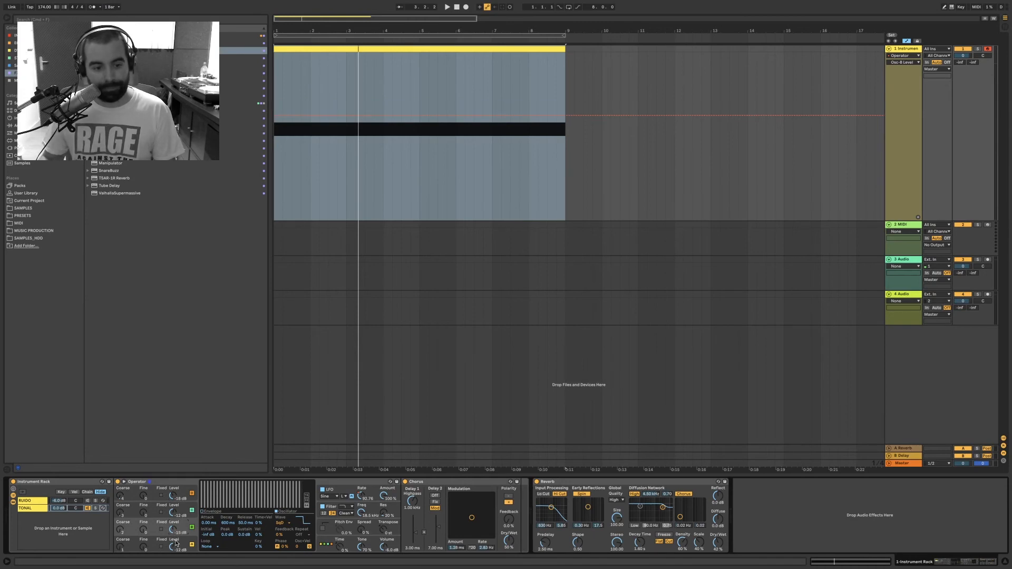
click(176, 544)
key(space)
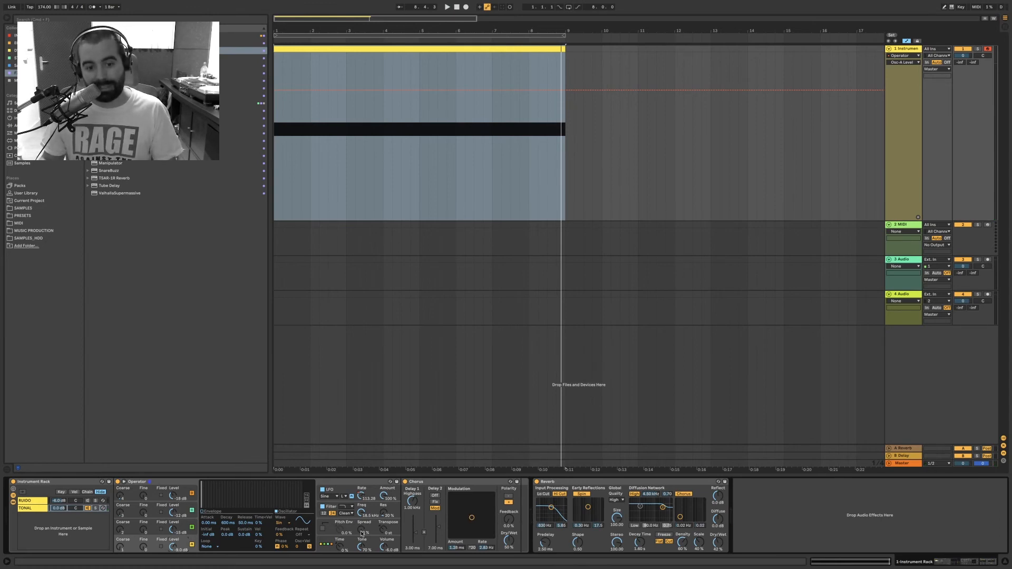
- Compare different Spread amounts on the TONAL Operator during playback and set Spread to 48%
drag(361, 533, 361, 537)
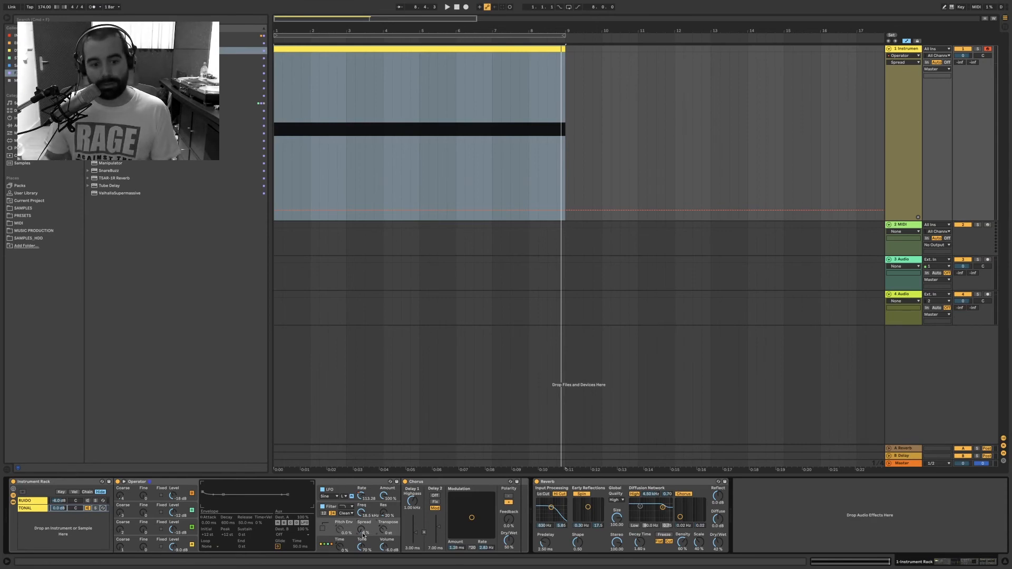
key(space)
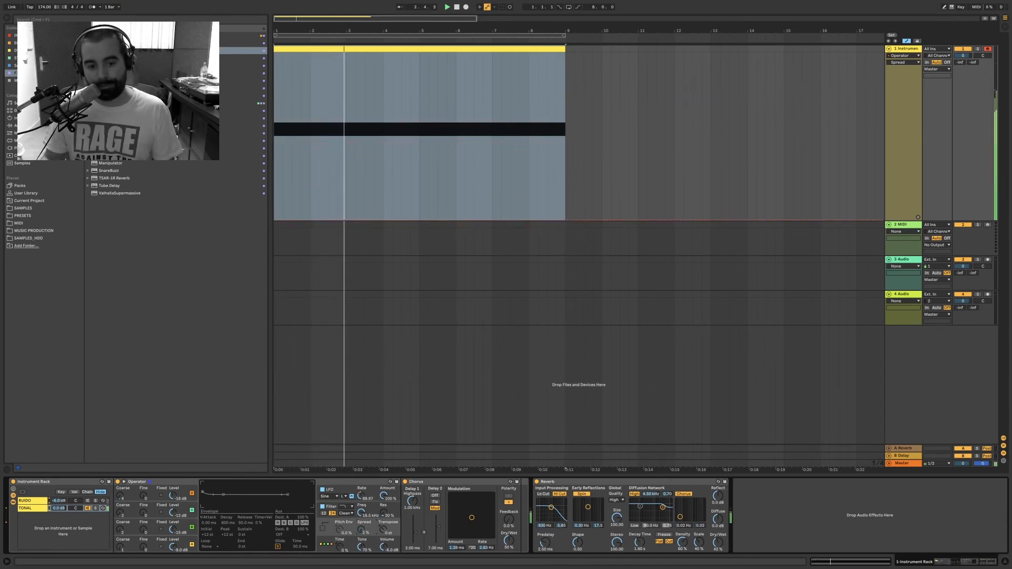
key(space)
key(space)
key(space)
key(space)
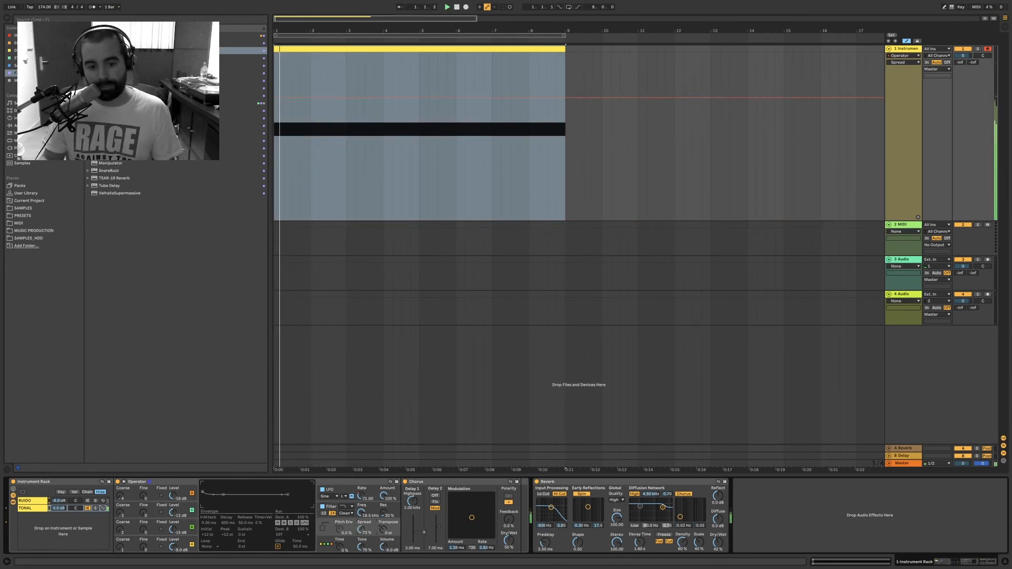
key(space)
key(space)
drag(363, 535, 368, 536)
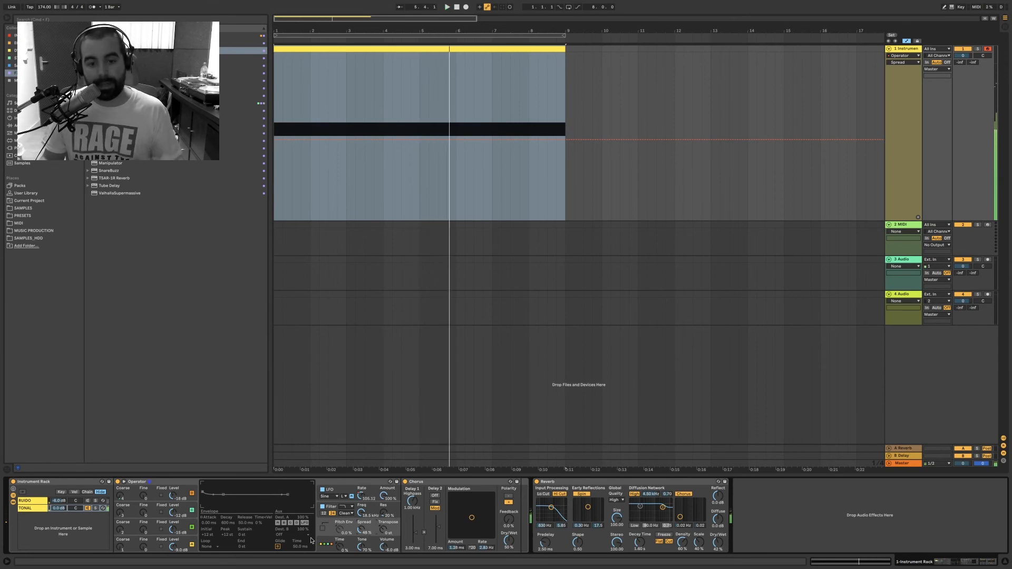
- Reactivate the RUIDO chain and play both chains together with the TONAL chain's devices shown
click(88, 501)
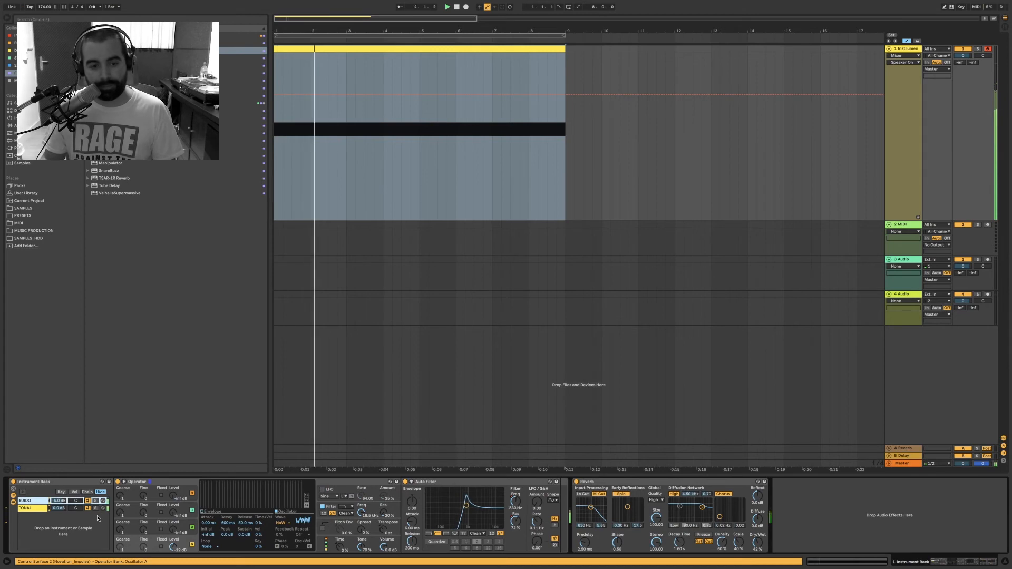
click(25, 508)
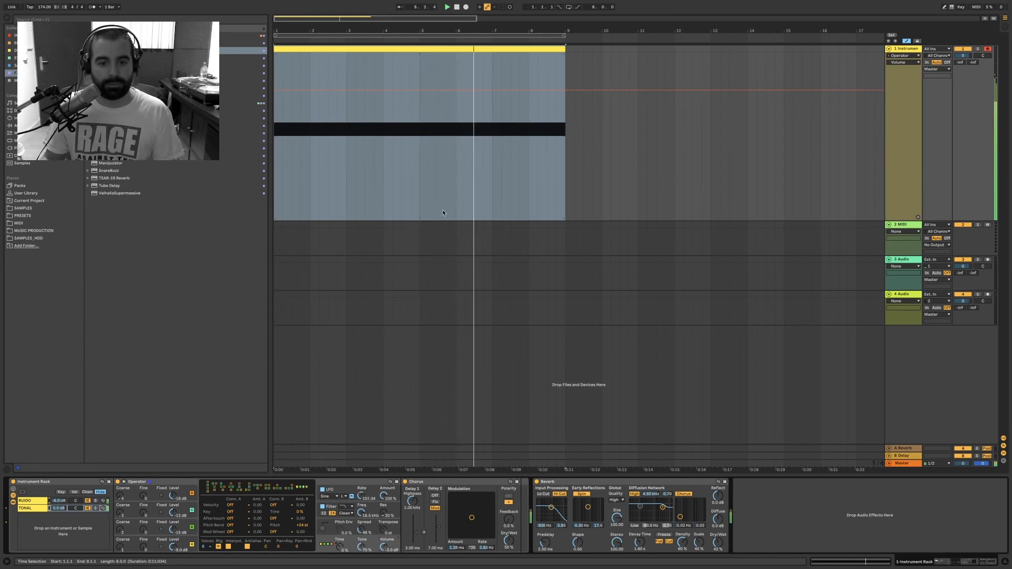
- Open the riser clip's note editor, transpose its long note down six semitones to F#1, and play it
double_click(499, 47)
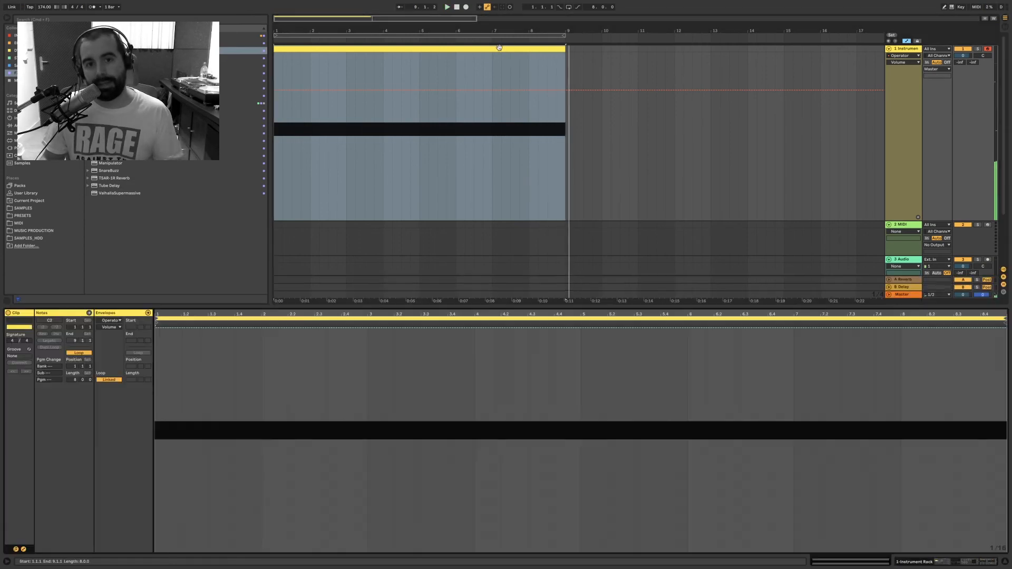
click(23, 549)
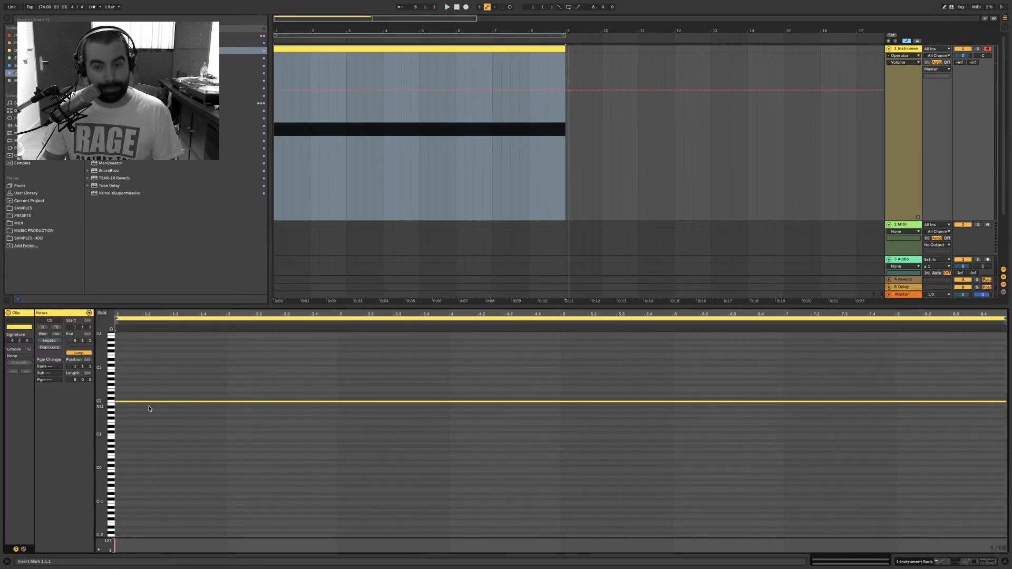
key(space)
drag(191, 387, 168, 413)
key(Down)
key(Down)
key(Down)
key(Down)
key(Down)
key(Down)
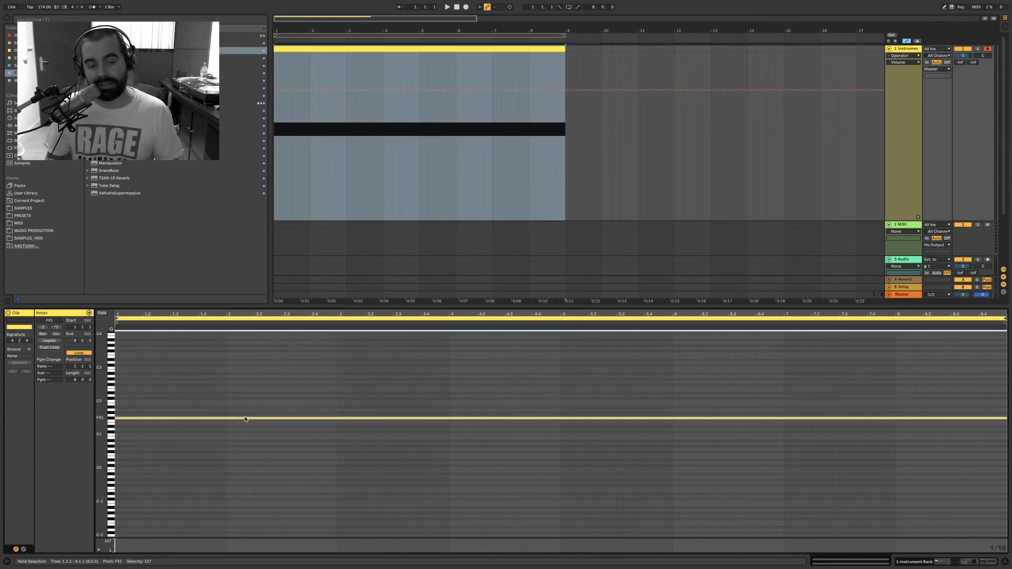
key(space)
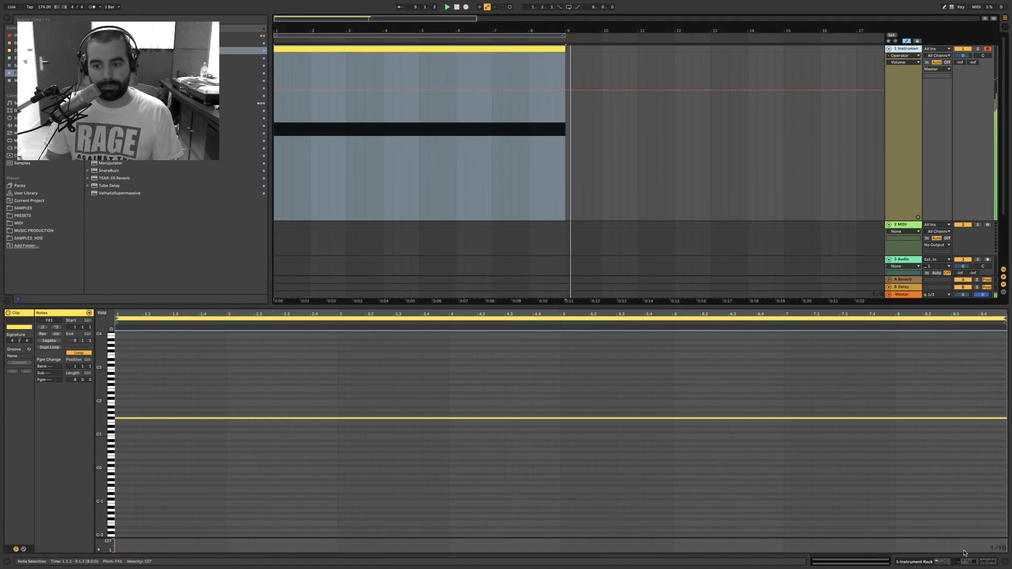
- Set oscillator B's Coarse tuning to 0.5 in the TONAL Operator and raise the levels of oscillators D and B to about -12 dB
key(shift+Tab)
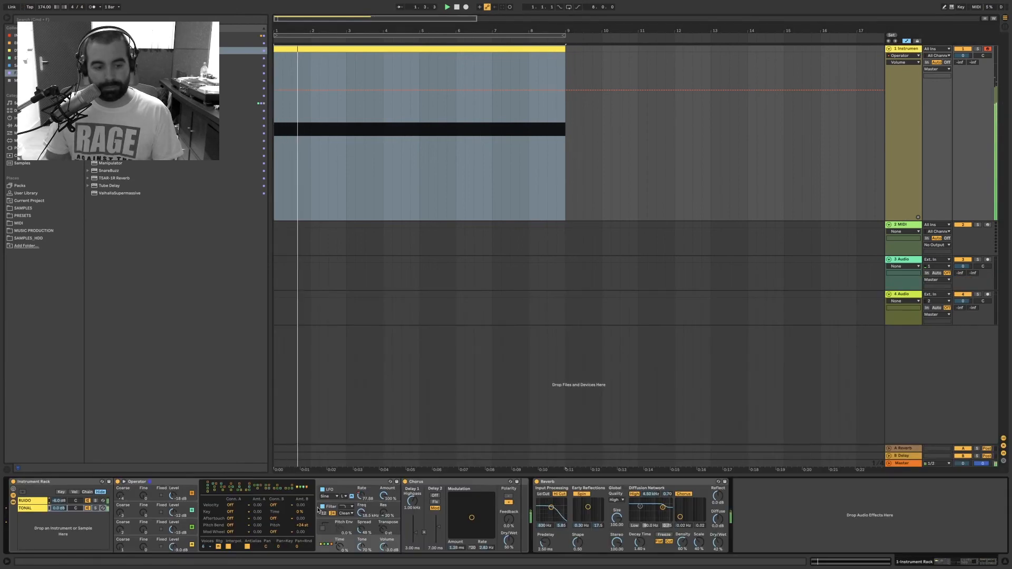
click(121, 509)
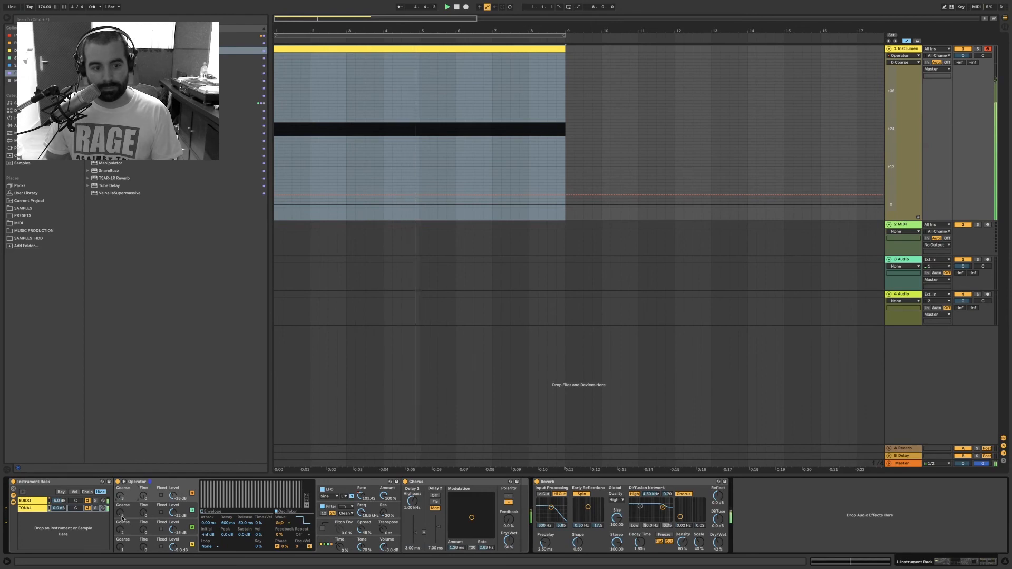
drag(122, 519, 121, 533)
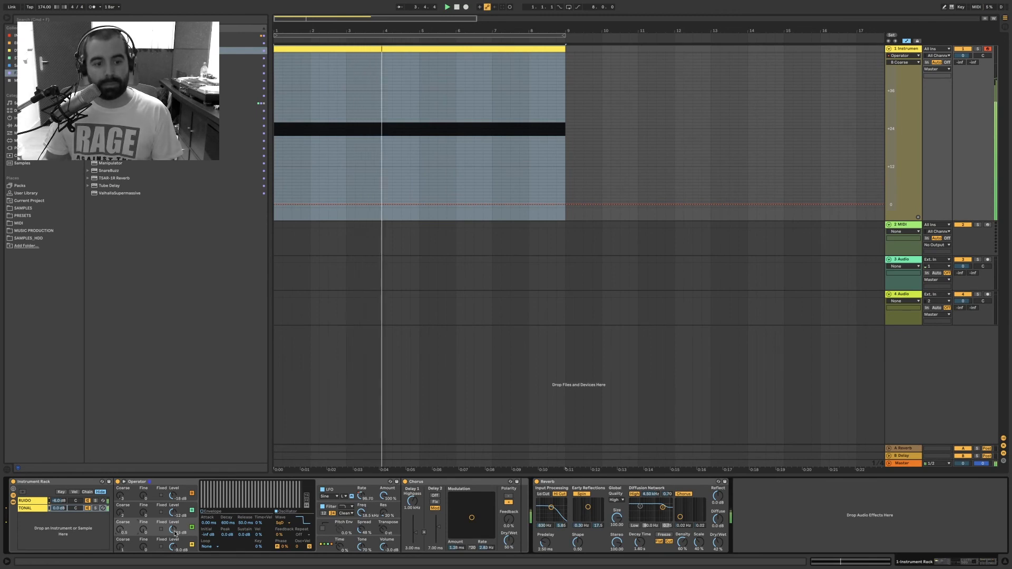
drag(171, 496, 171, 491)
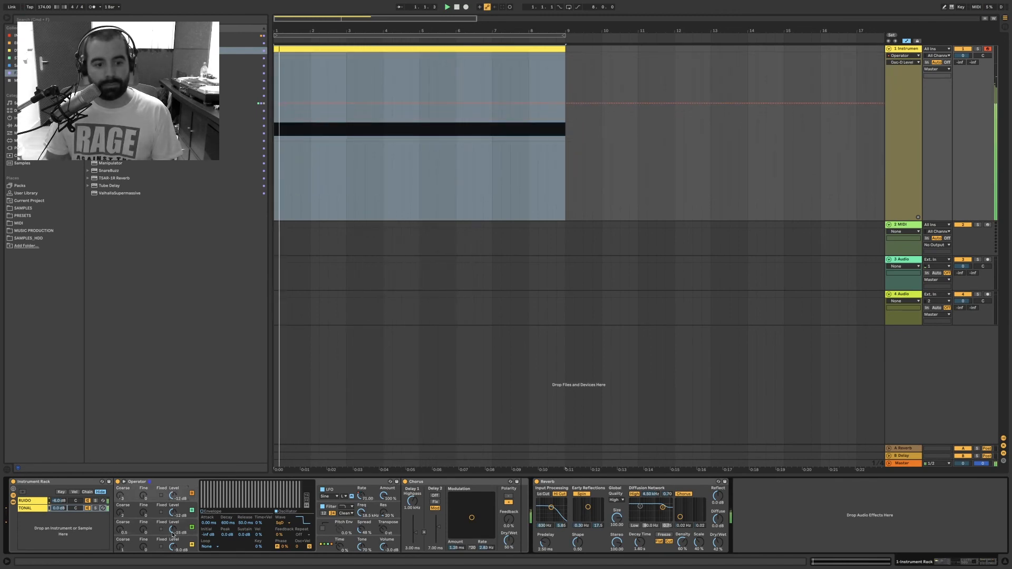
drag(173, 529, 173, 526)
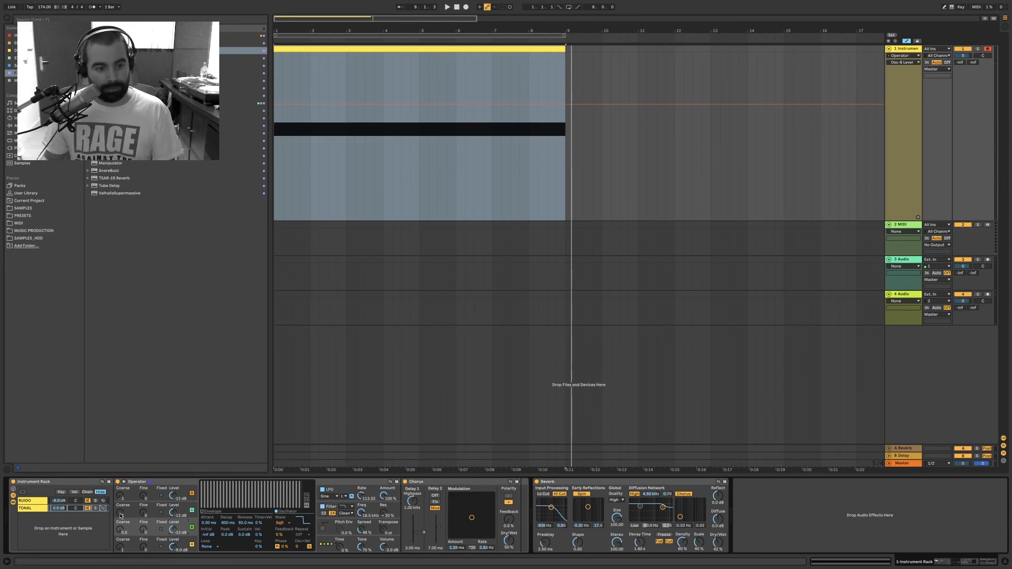
- Copy the RUIDO chain's Auto Filter between the Chorus and Reverb of the TONAL chain, solo TONAL and play it
click(25, 507)
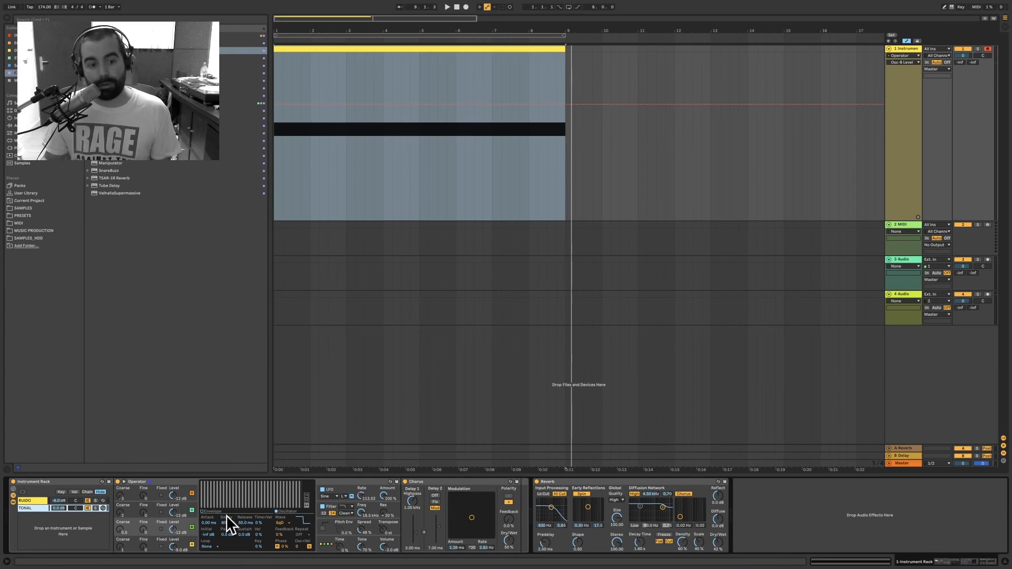
click(31, 503)
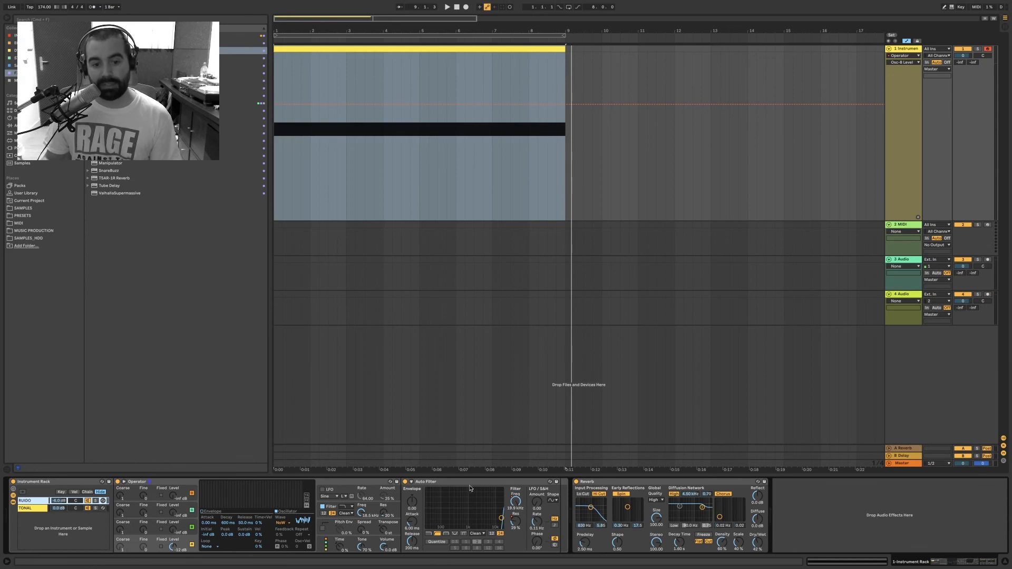
click(438, 482)
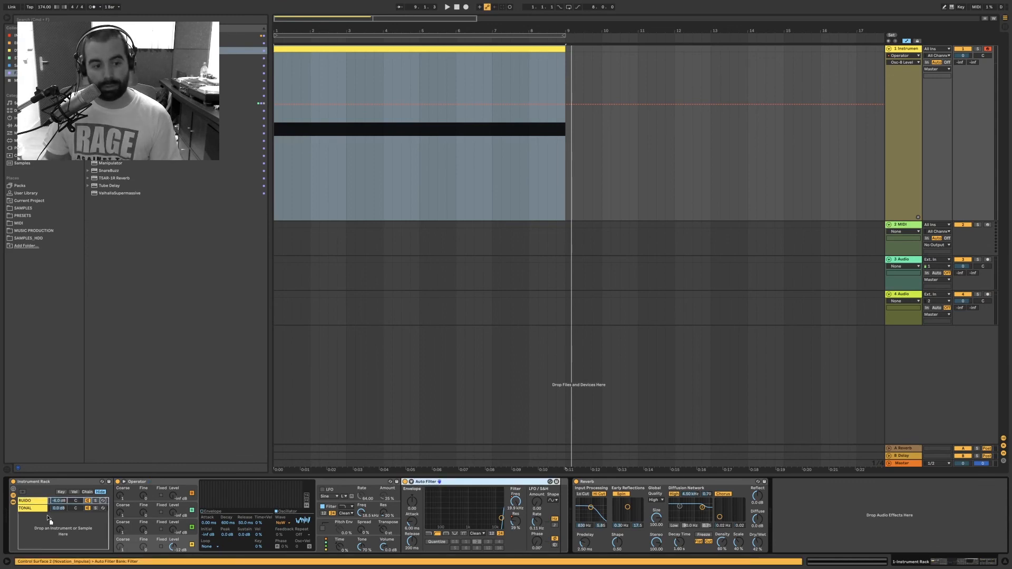
click(98, 509)
click(97, 508)
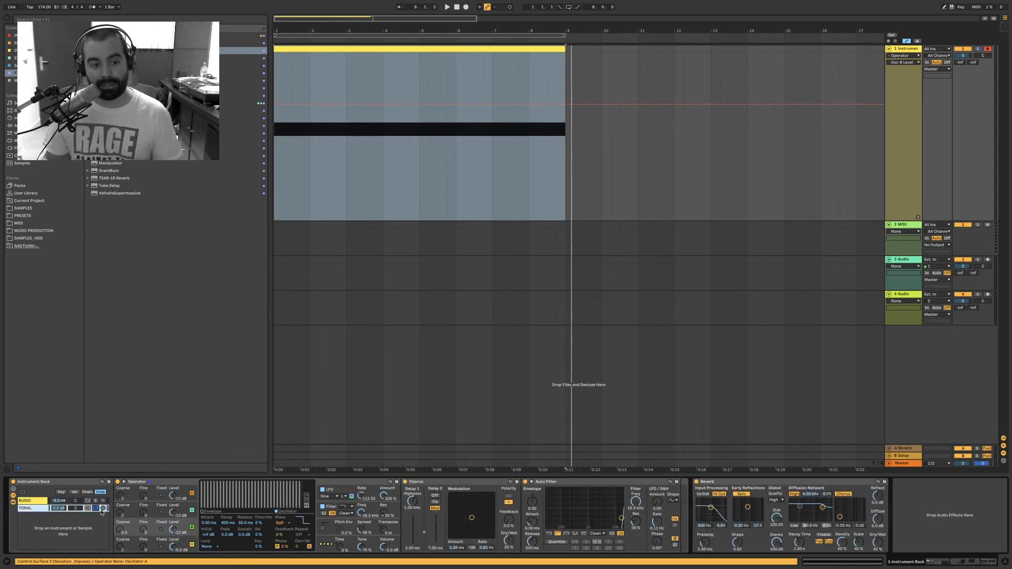
key(space)
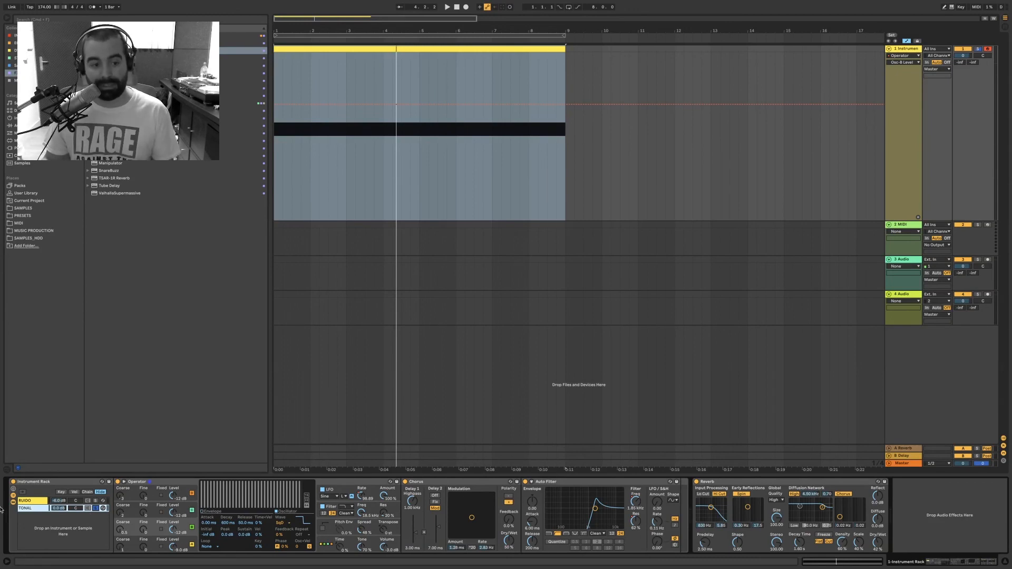
- Delete the copied Auto Filter from the TONAL chain
click(540, 507)
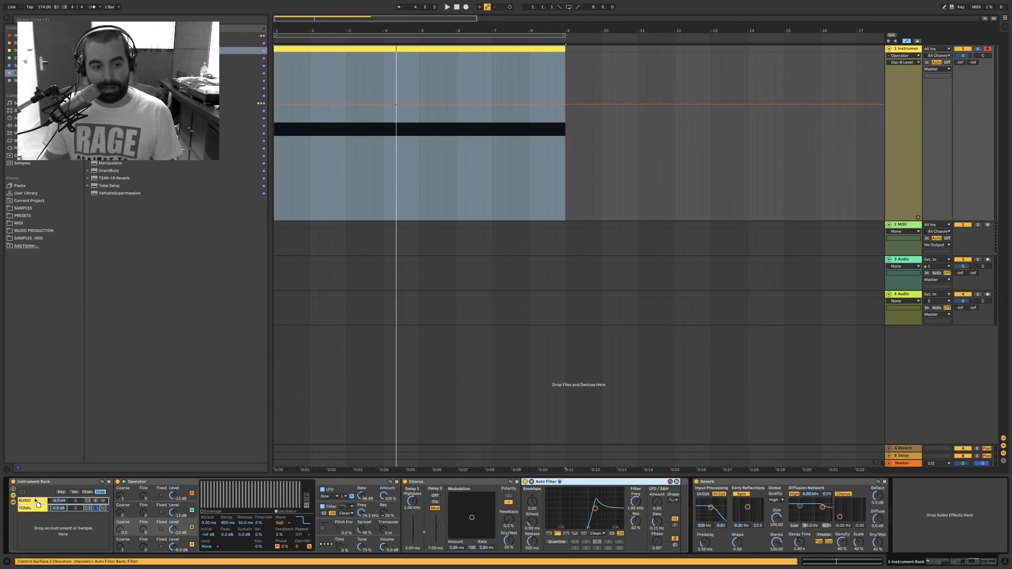
key(Delete)
- Review and compare the devices of the RUIDO and TONAL chains in the Instrument Rack
click(34, 503)
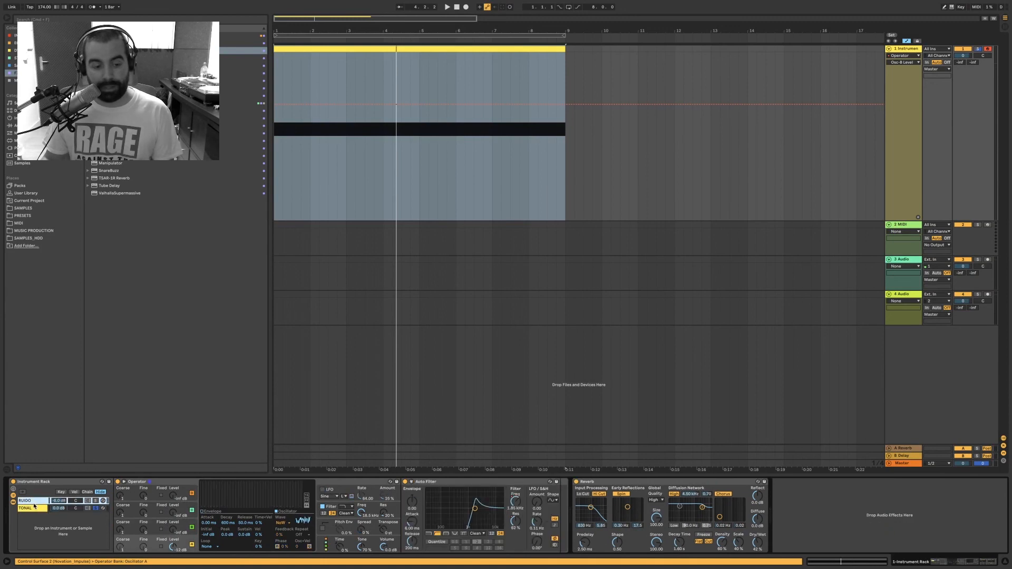
click(162, 485)
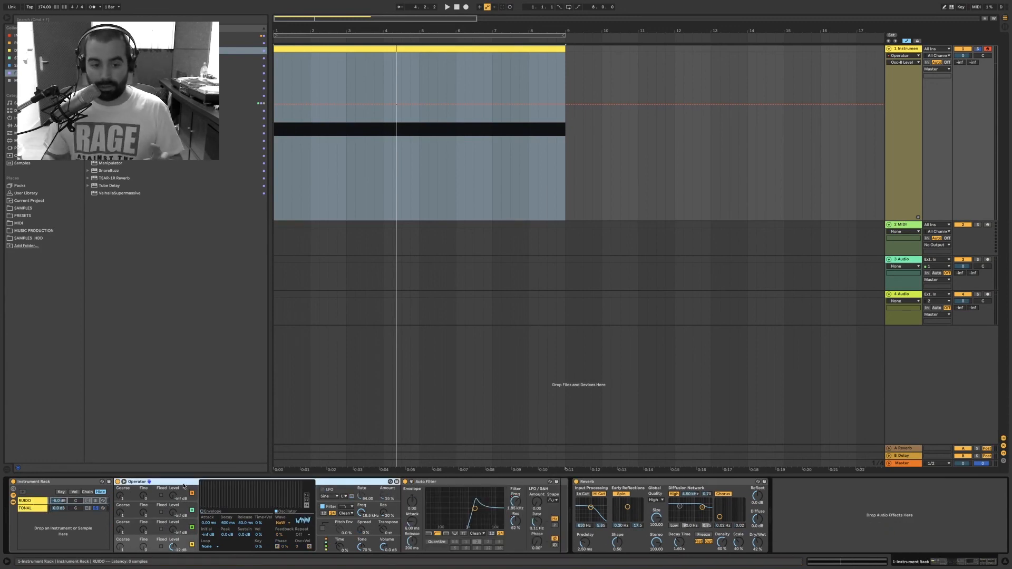
click(33, 508)
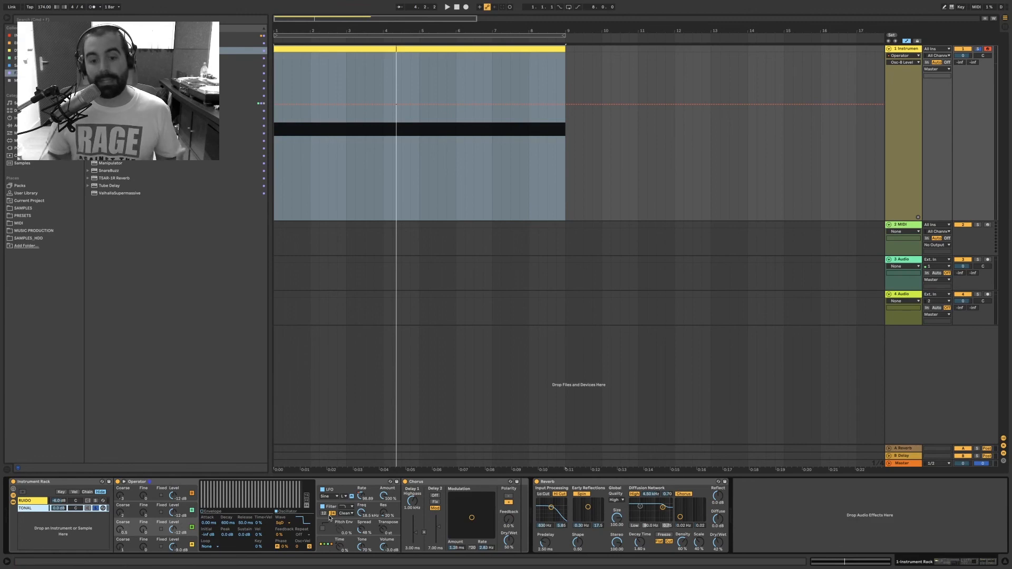
click(38, 501)
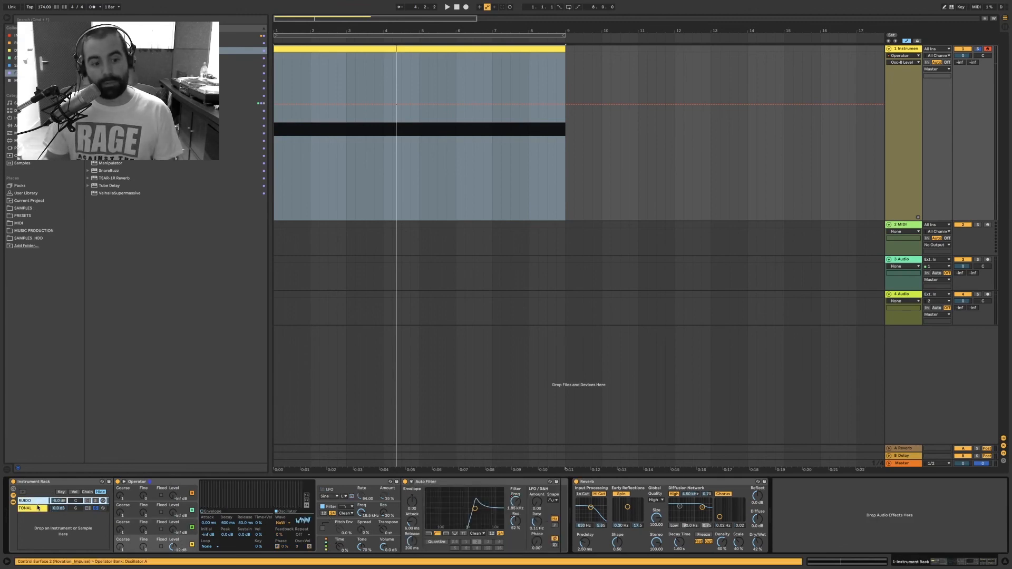
click(37, 509)
click(40, 504)
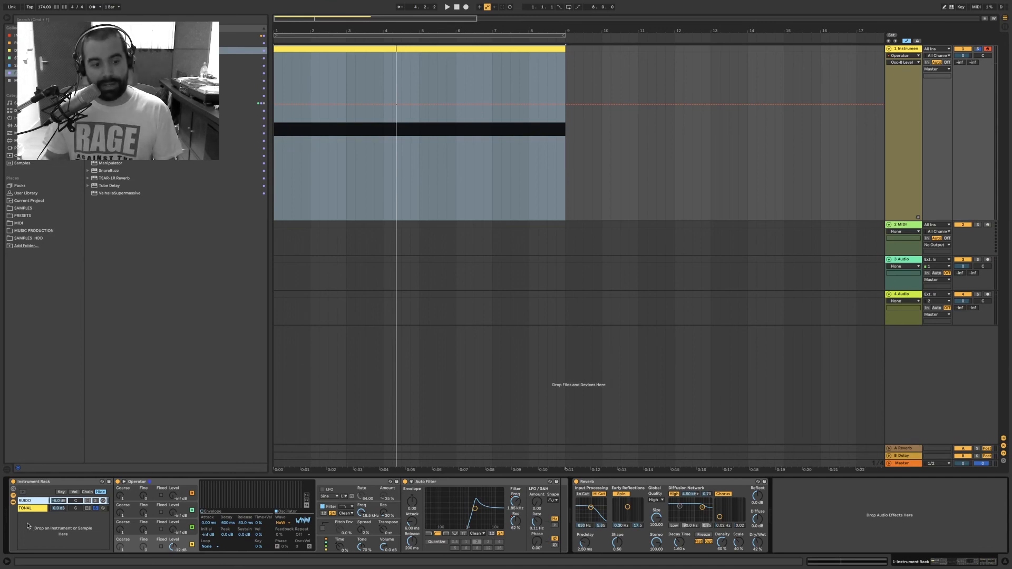
- Turn off the TONAL chain's solo and play both chains together from the start of the riser clip
click(100, 511)
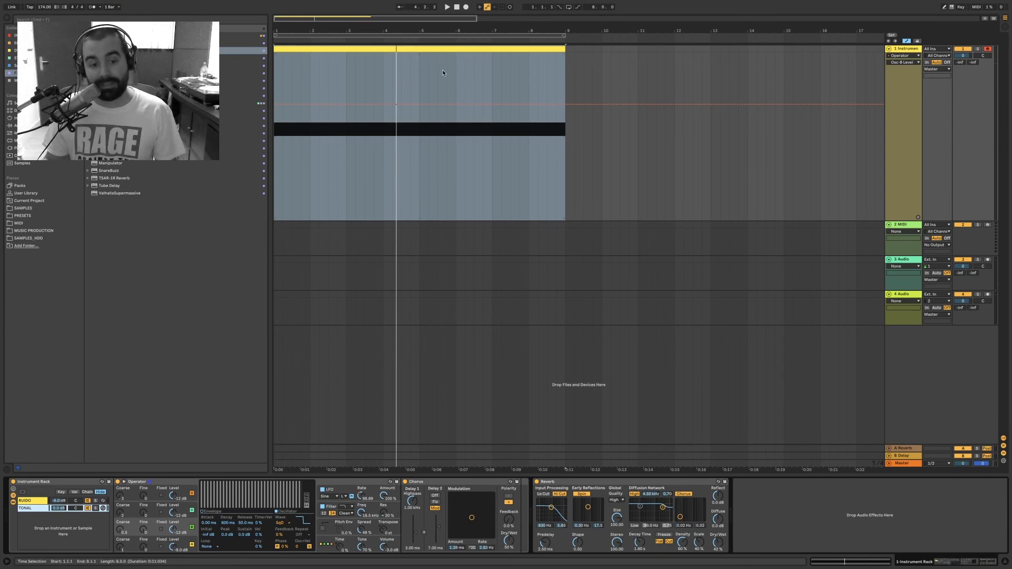
key(space)
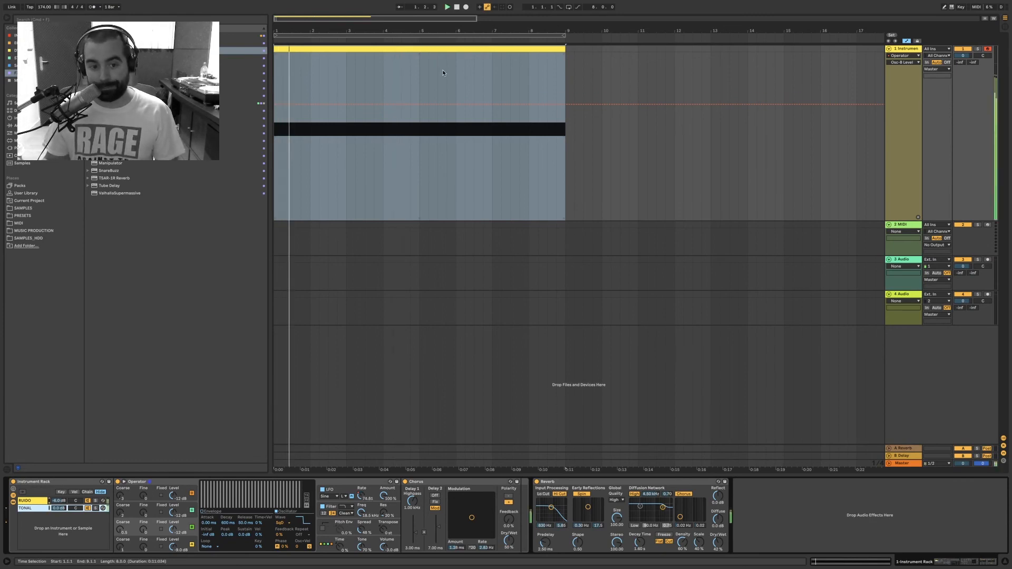